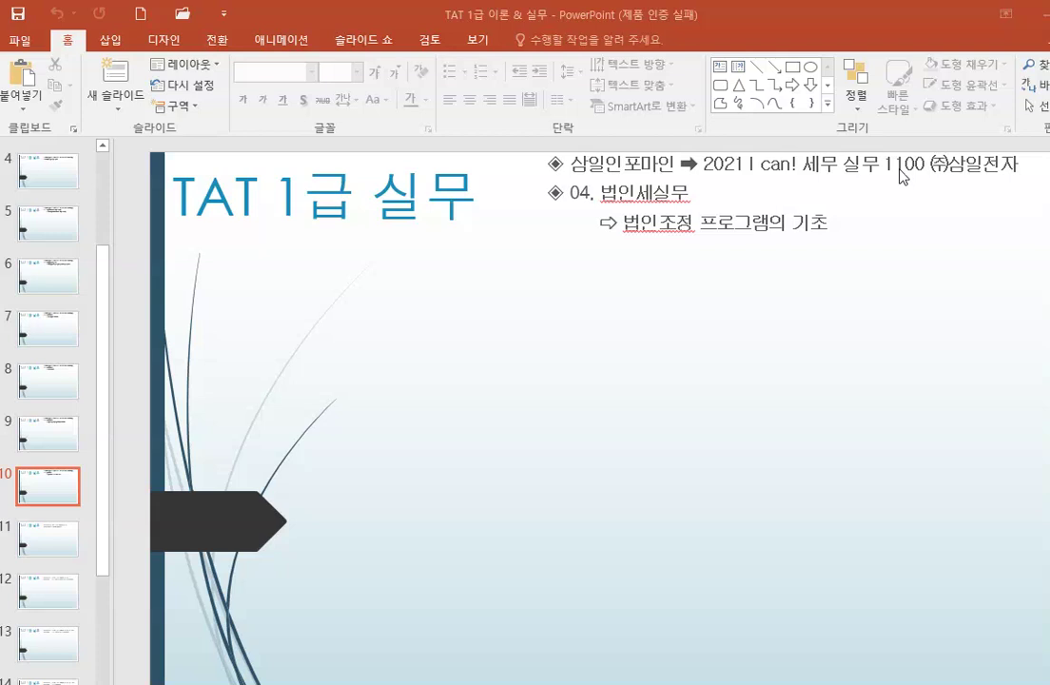
Change the company code in the slide's first bullet to 5000.
{"action": "left_click", "coordinate": [886, 167]}
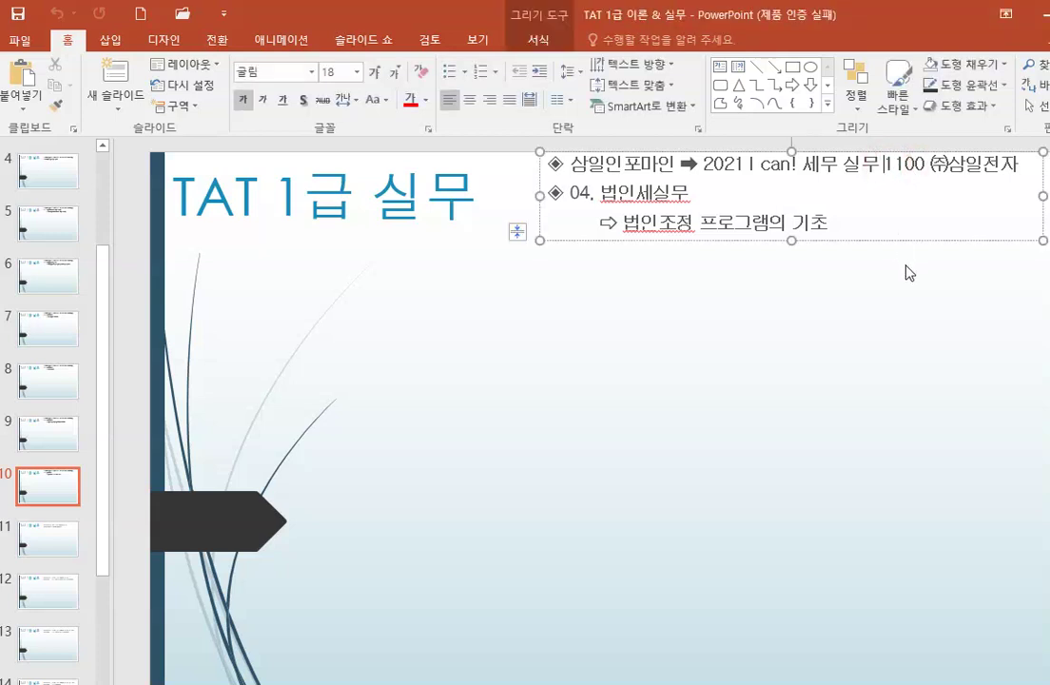
{"action": "key", "text": "Delete"}
{"action": "key", "text": "Delete"}
{"action": "type", "text": "50"}
Replace the company name after ㈜ in the first bullet with 법인조정, save the presentation and minimize it.
{"action": "key", "text": "Delete"}
{"action": "key", "text": "Delete"}
{"action": "key", "text": "Delete"}
{"action": "key", "text": "Delete"}
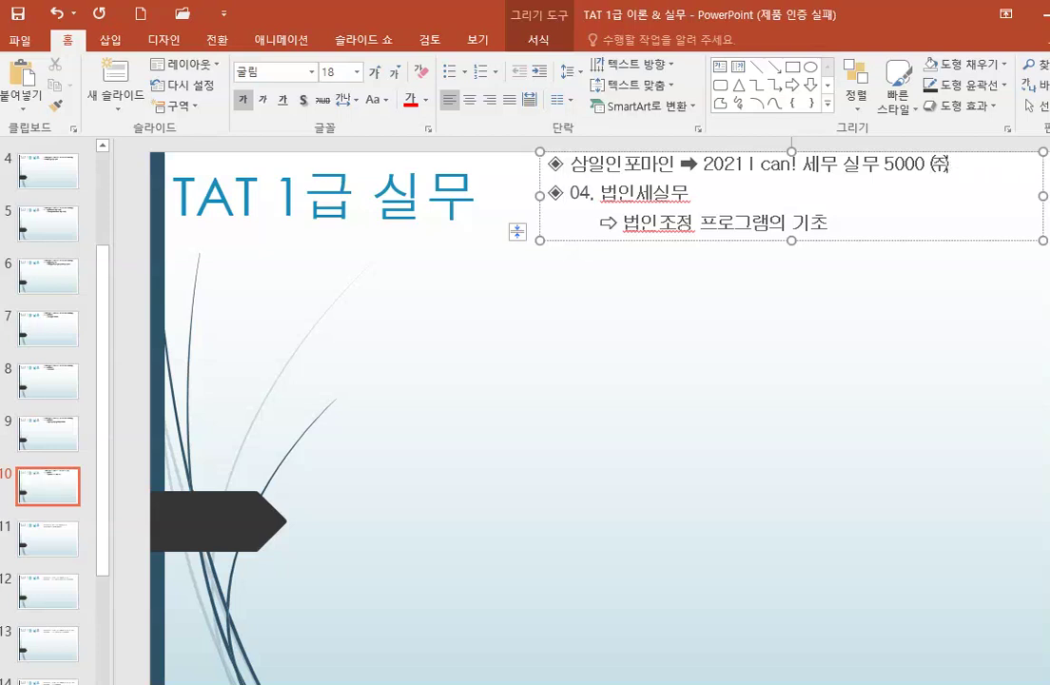
{"action": "type", "text": "법인조"}
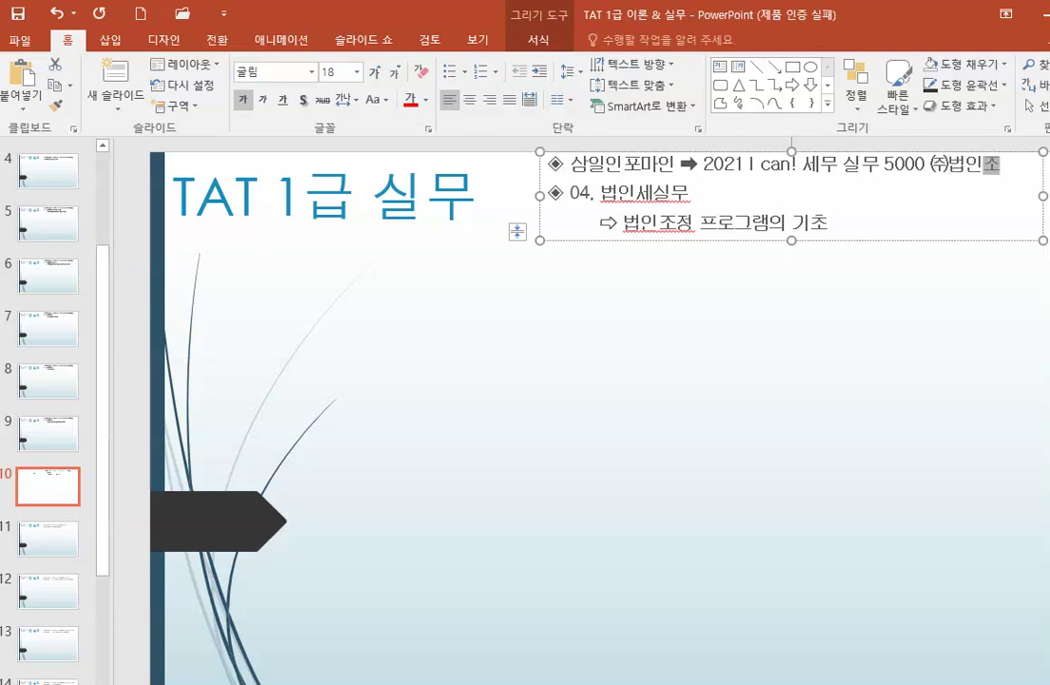
{"action": "type", "text": "서ㅇ"}
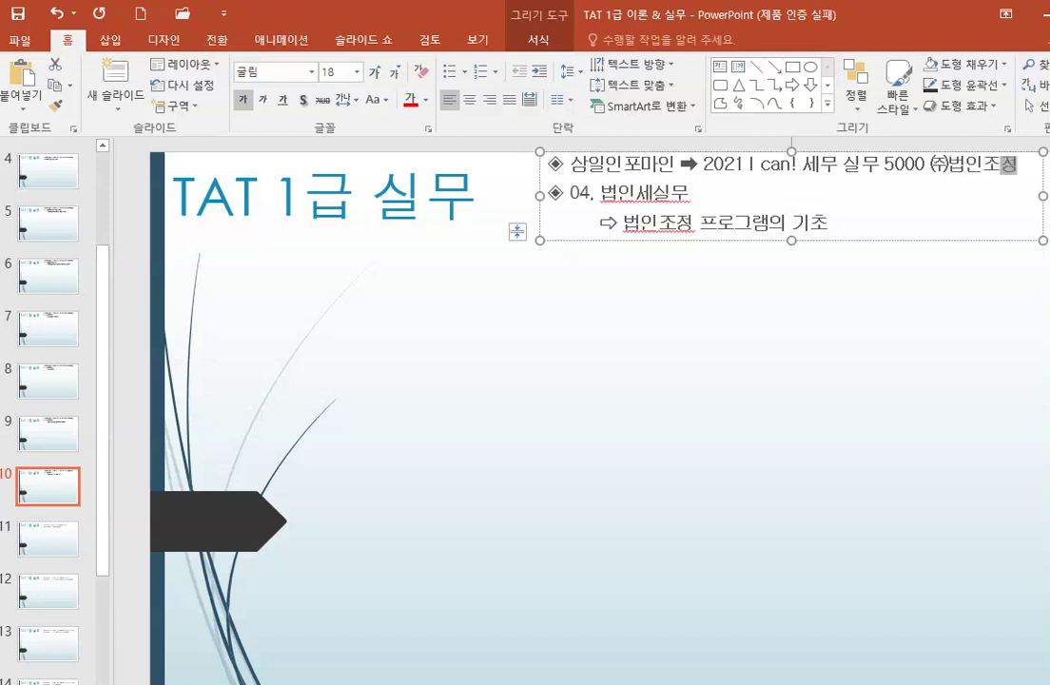
{"action": "left_click", "coordinate": [739, 357]}
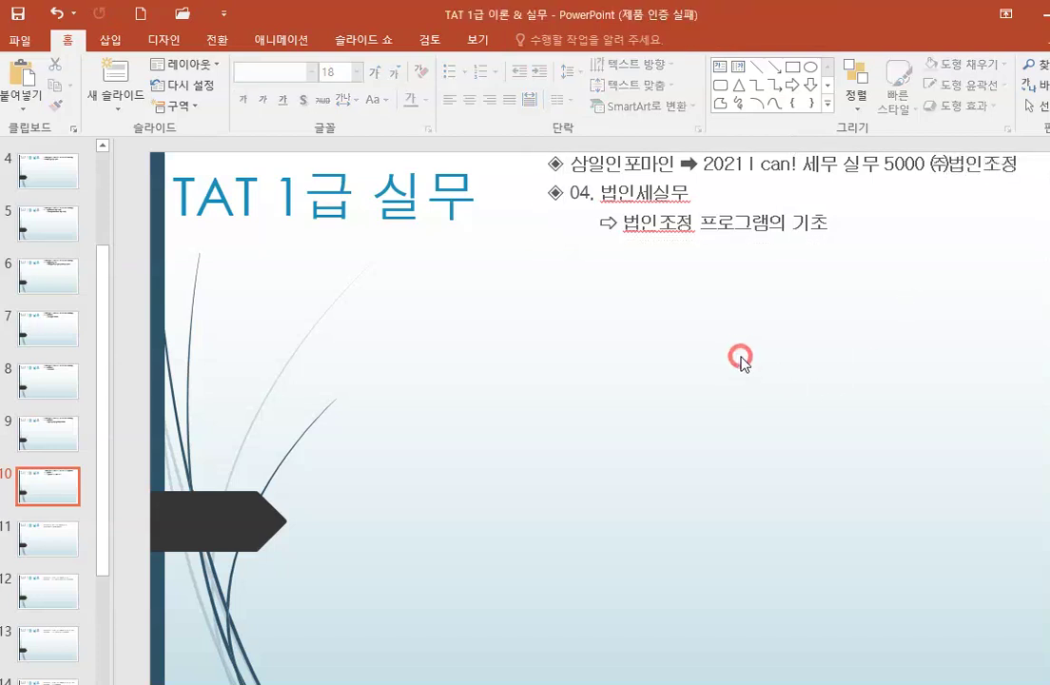
{"action": "left_click", "coordinate": [17, 19]}
{"action": "left_click", "coordinate": [1045, 16]}
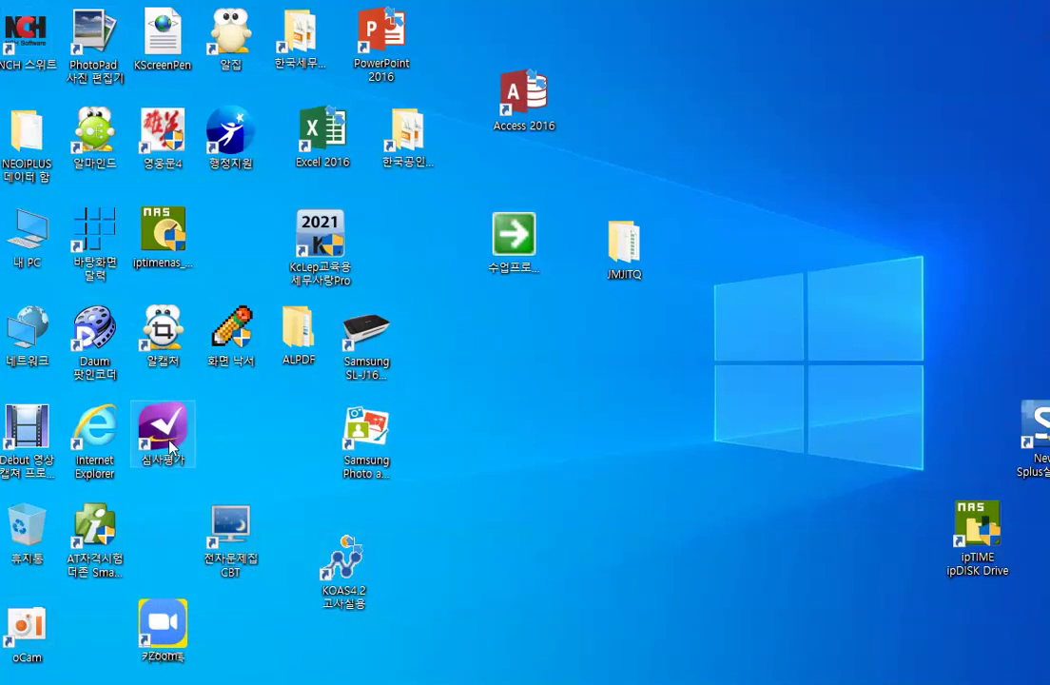
Launch the 더존 Smart A education program and log in to company 5000 (주)법인조정.
{"action": "left_click", "coordinate": [105, 550]}
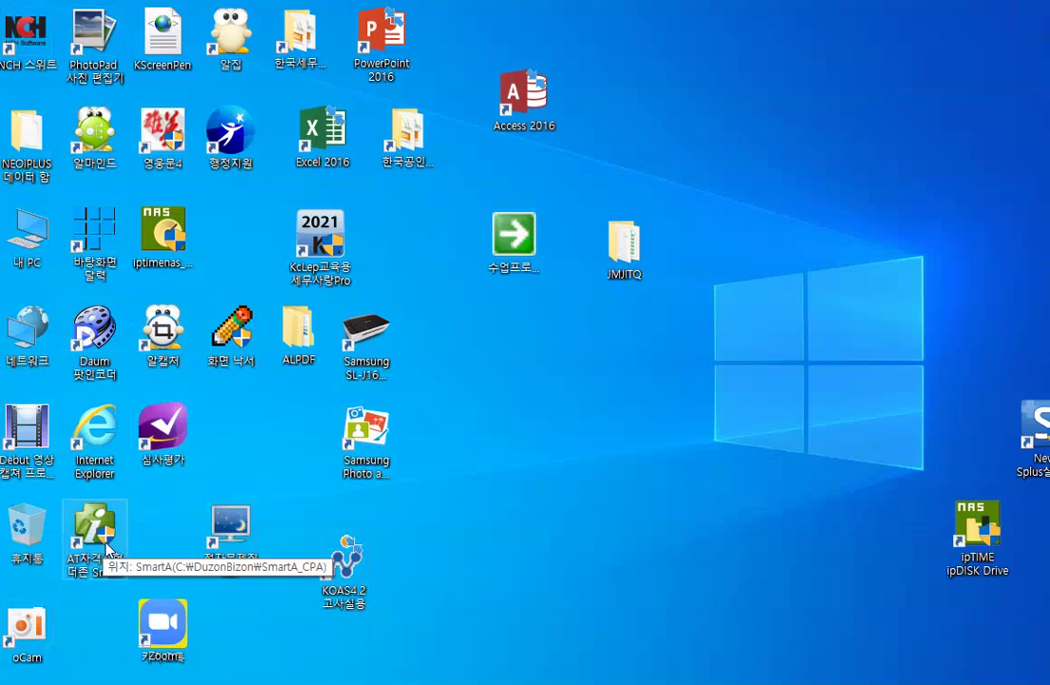
{"action": "double_click", "coordinate": [107, 549]}
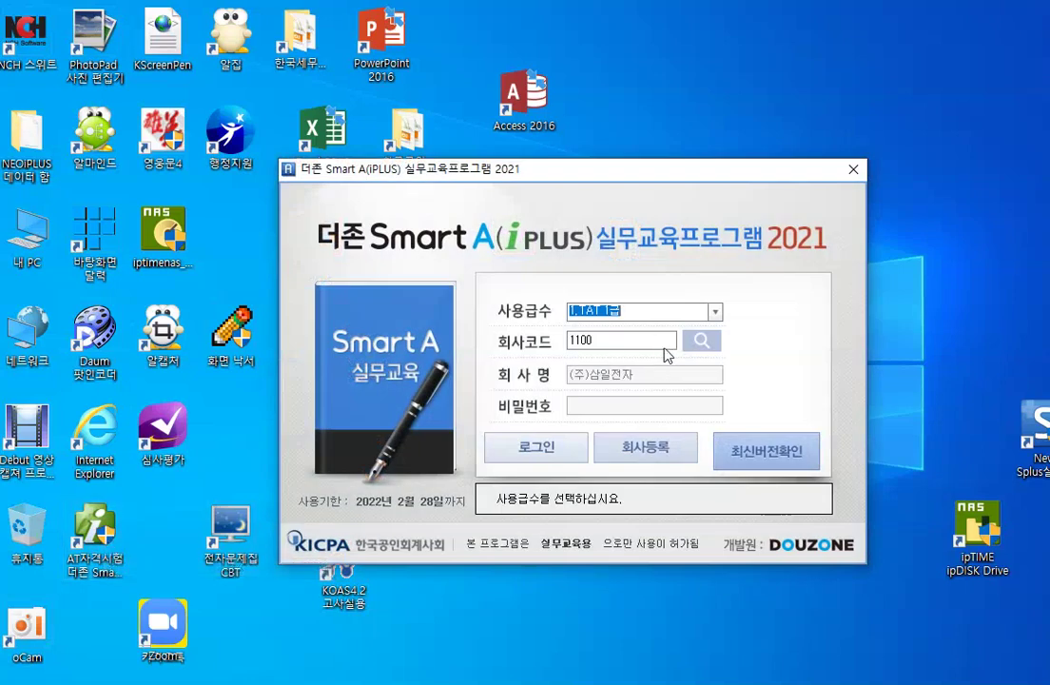
{"action": "left_click", "coordinate": [704, 343]}
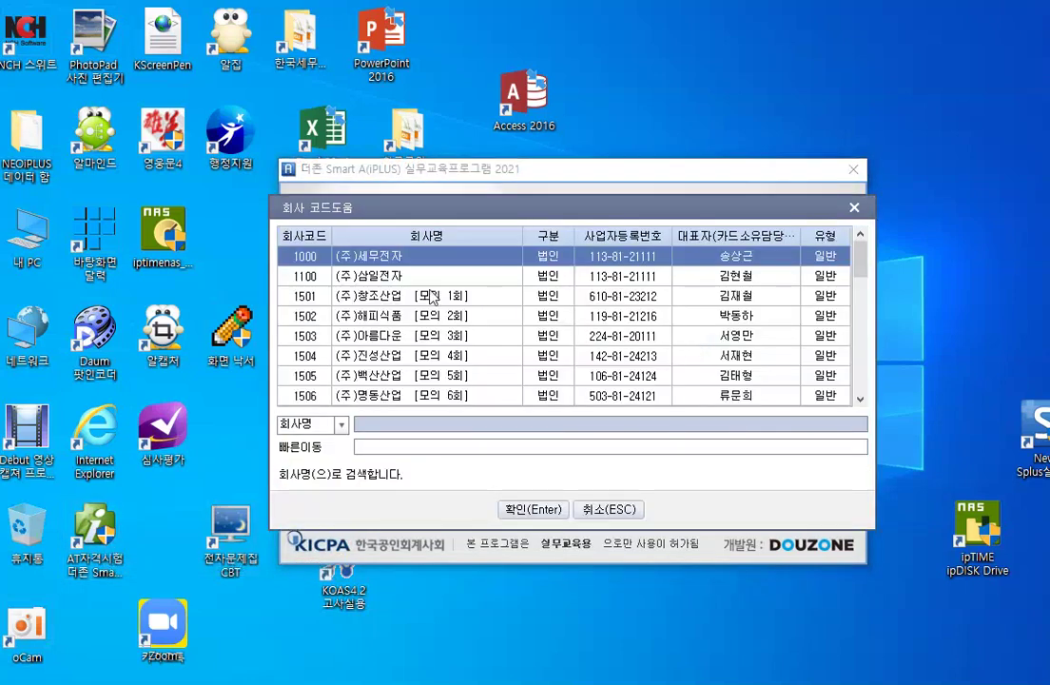
{"action": "left_click_drag", "start_coordinate": [861, 257], "coordinate": [866, 335]}
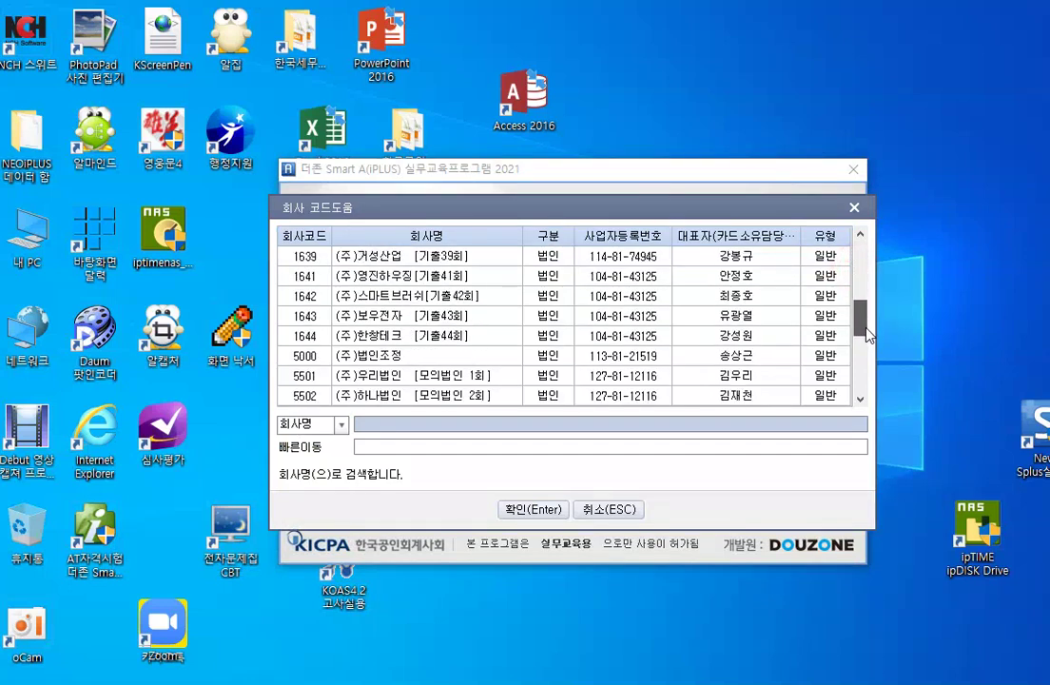
{"action": "left_click", "coordinate": [376, 357]}
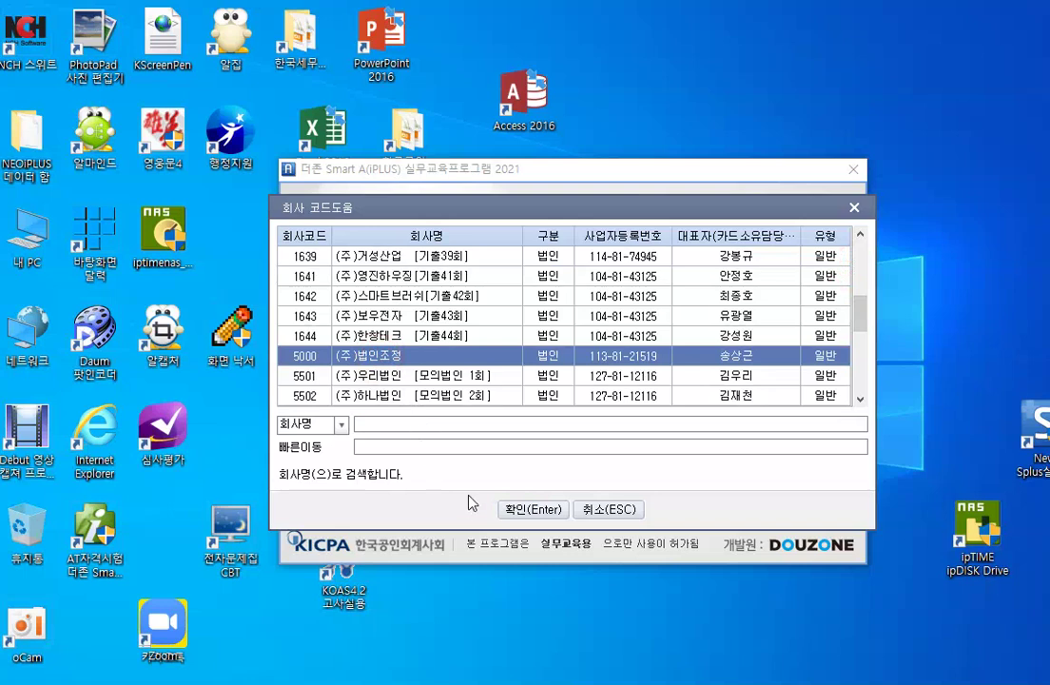
{"action": "left_click", "coordinate": [529, 510]}
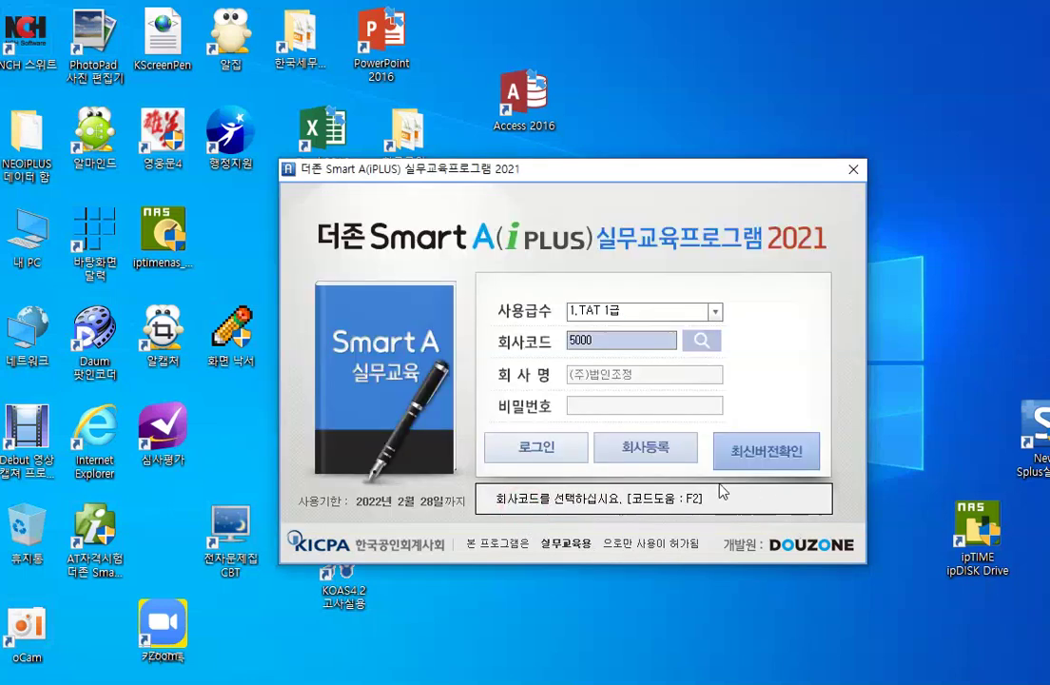
{"action": "left_click", "coordinate": [537, 451]}
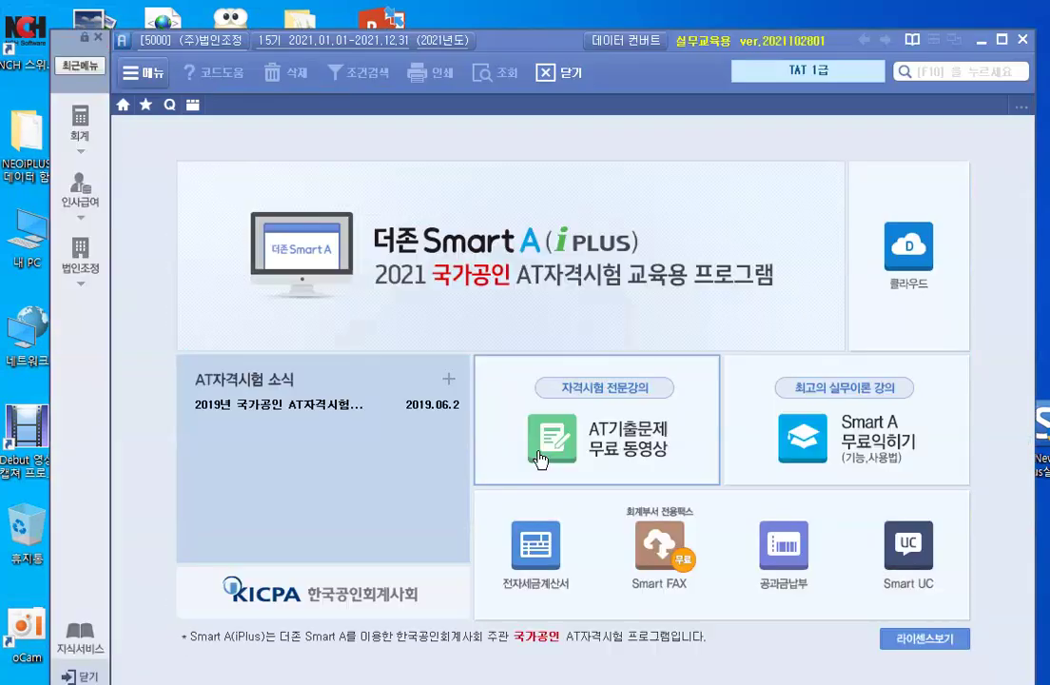
Look through the 회계 and 인사급여 modules and both the 법인조정1 and 법인조정2 pages of the corporate tax adjustment module.
{"action": "left_click", "coordinate": [78, 127]}
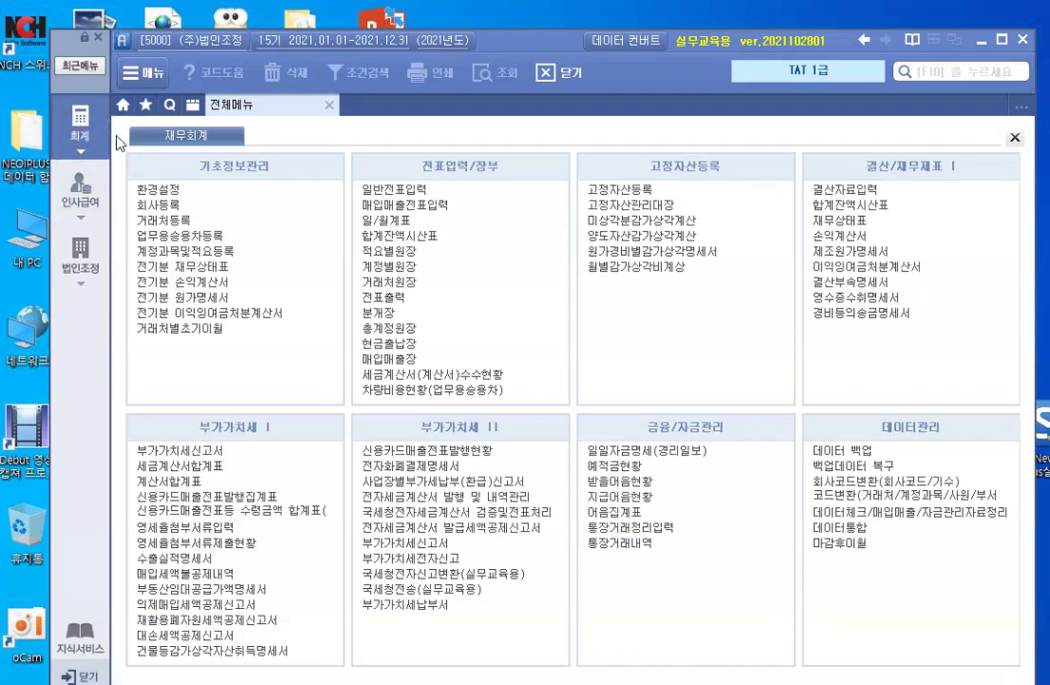
{"action": "left_click", "coordinate": [80, 185]}
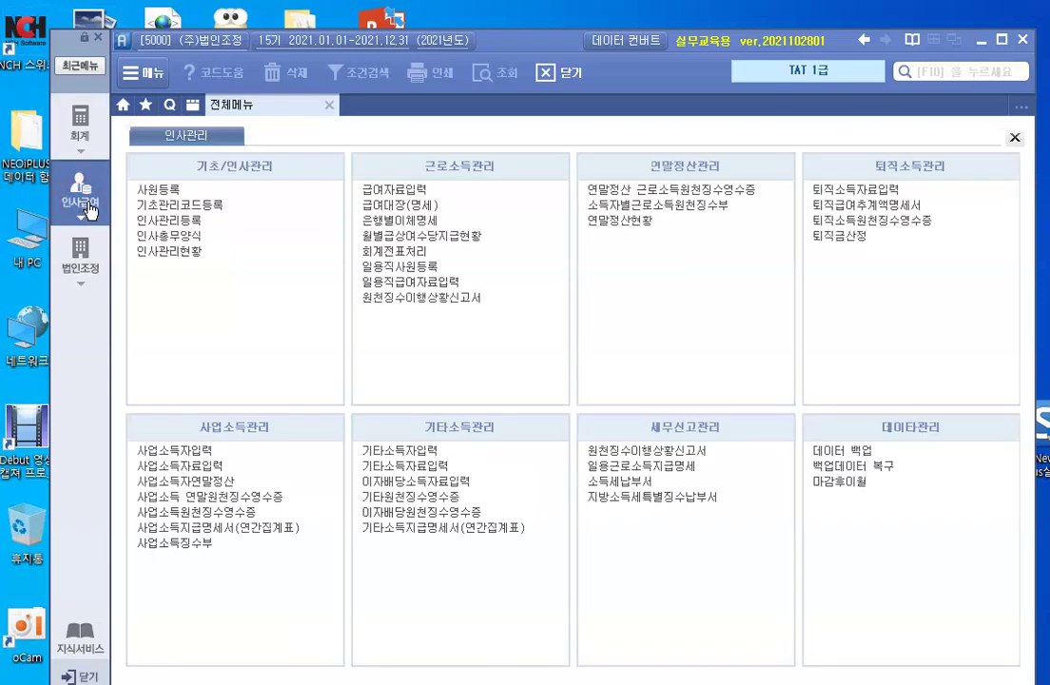
{"action": "left_click", "coordinate": [80, 133]}
{"action": "left_click", "coordinate": [80, 190]}
{"action": "left_click", "coordinate": [80, 267]}
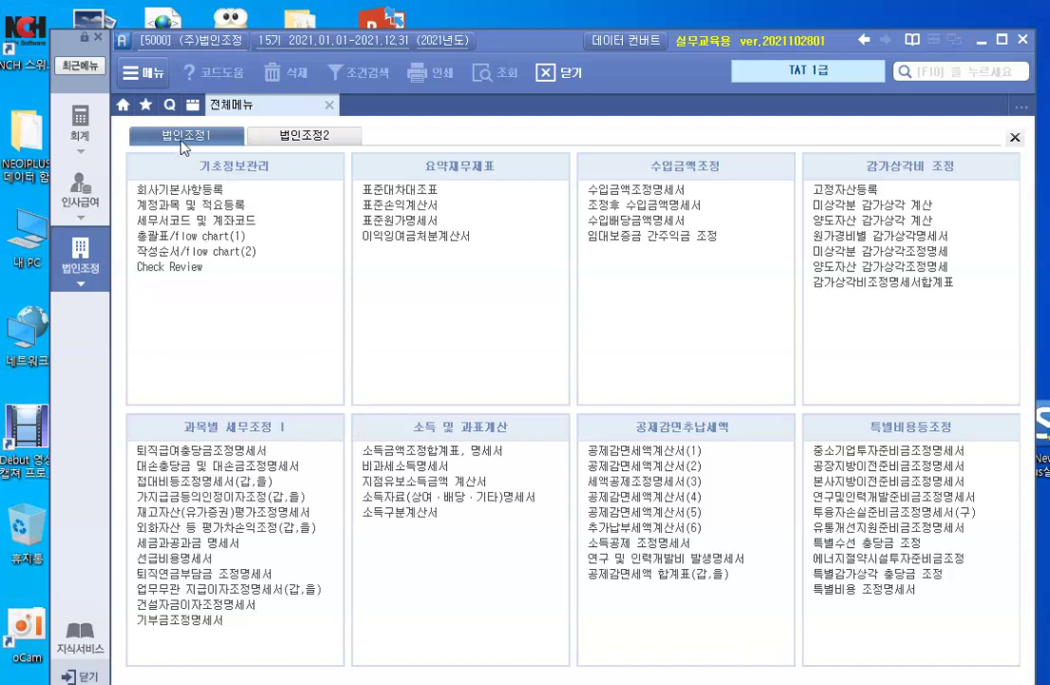
{"action": "left_click", "coordinate": [324, 145]}
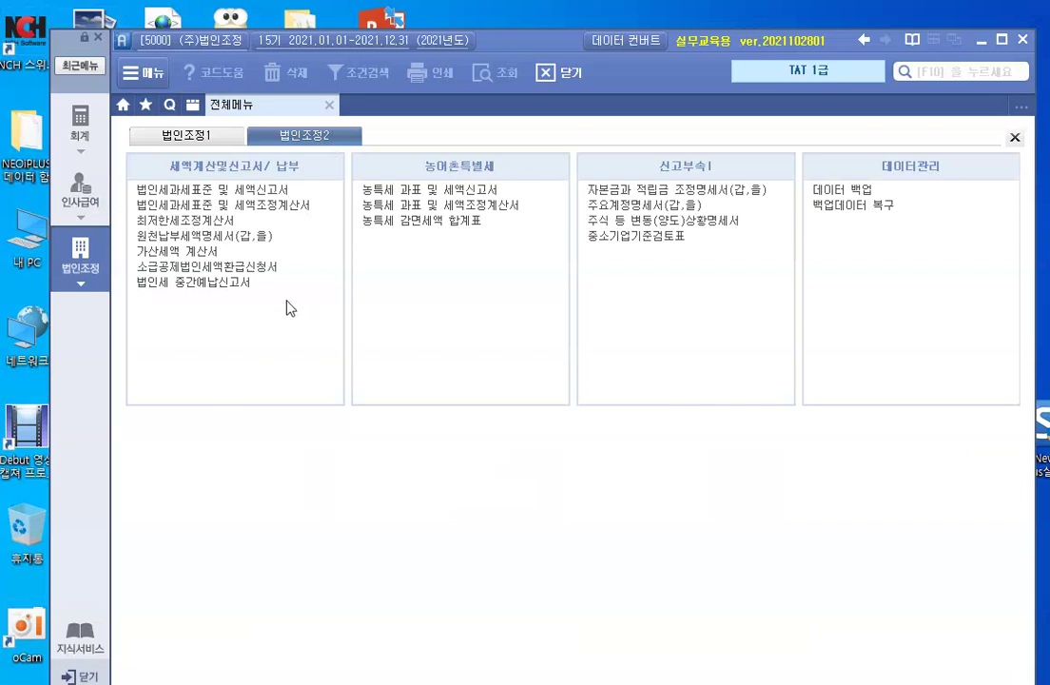
{"action": "scroll", "coordinate": [744, 312], "scroll_direction": "up", "scroll_amount": 1}
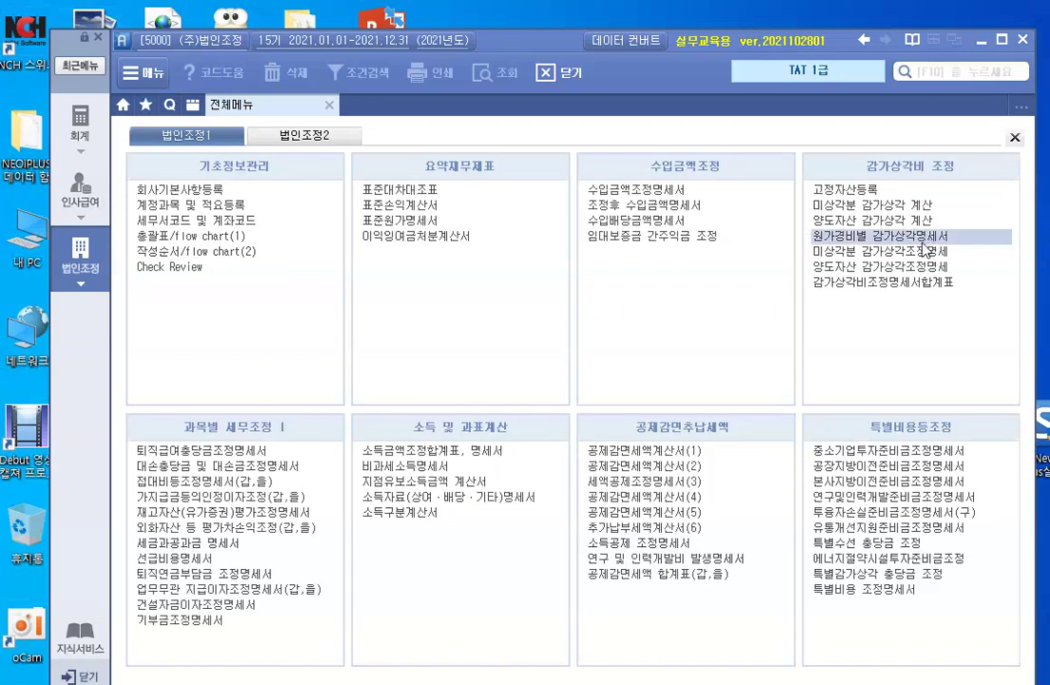
{"action": "left_click", "coordinate": [276, 135]}
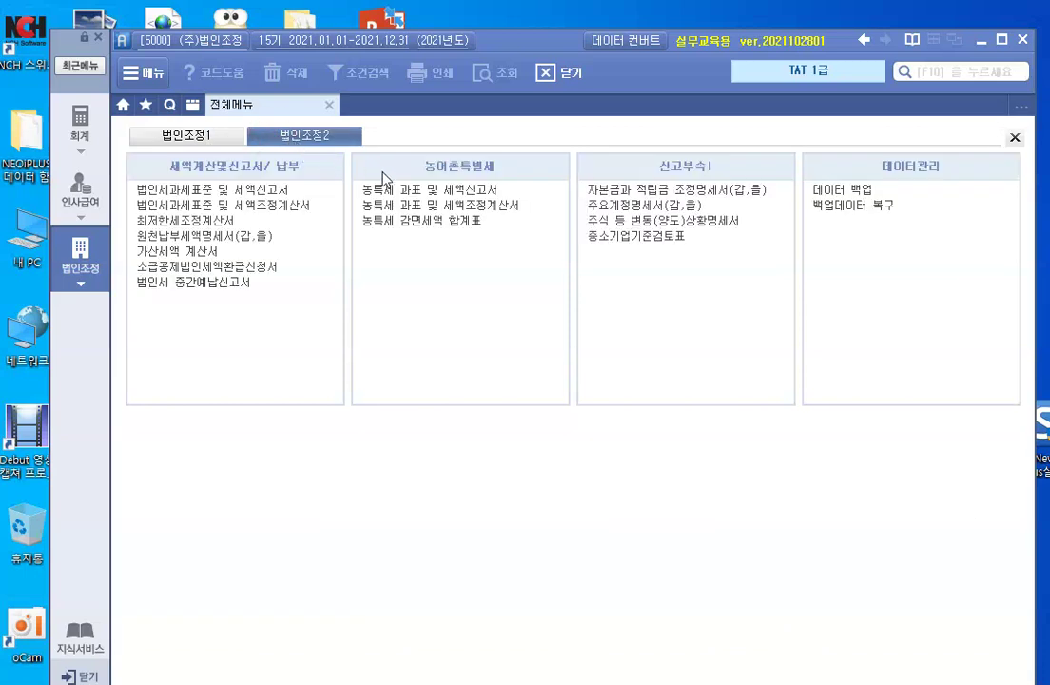
{"action": "scroll", "coordinate": [428, 266], "scroll_direction": "up", "scroll_amount": 1}
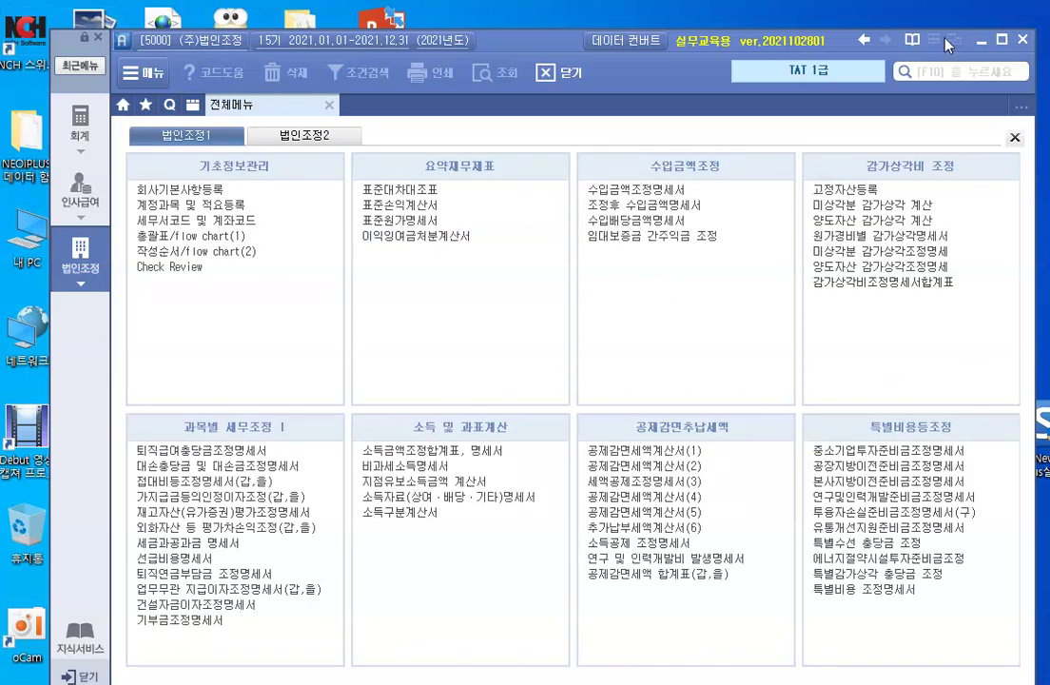
Start the 화면 낙서 screen pen, return to the 법인조정2 page in Smart A and move the pen palette off the page.
{"action": "left_click", "coordinate": [979, 41]}
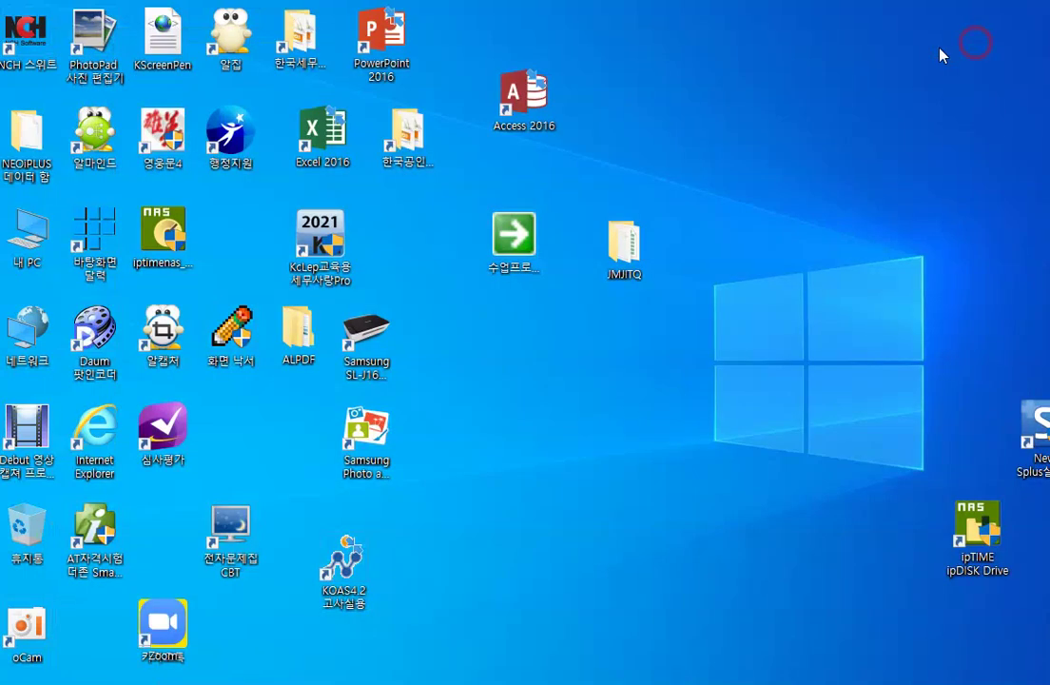
{"action": "double_click", "coordinate": [229, 347]}
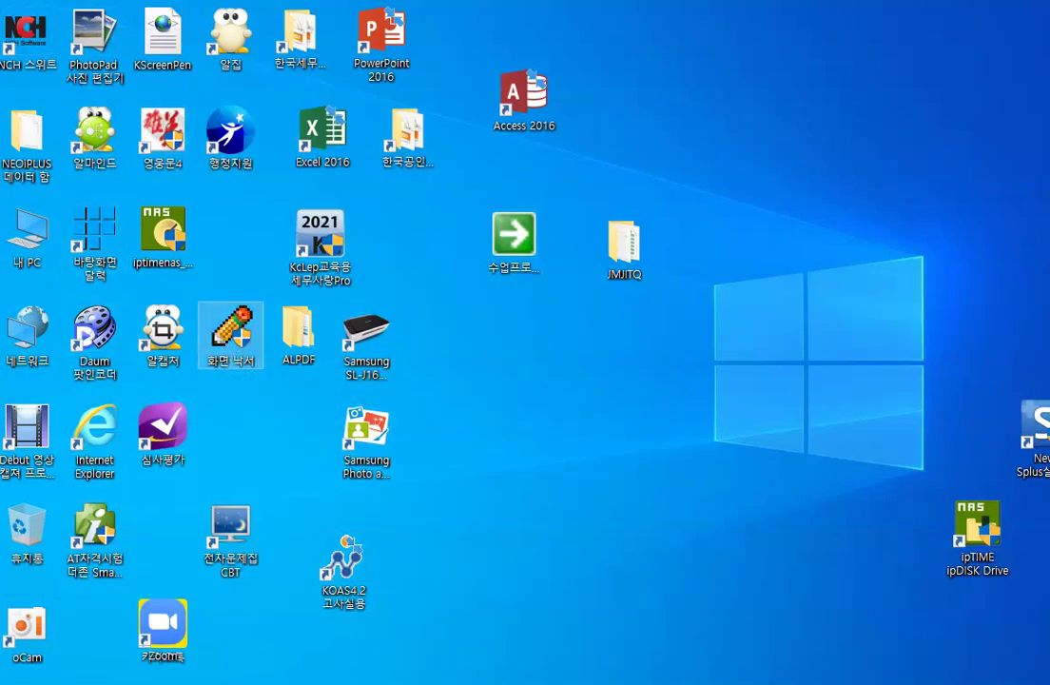
{"action": "mouse_move", "coordinate": [379, 684]}
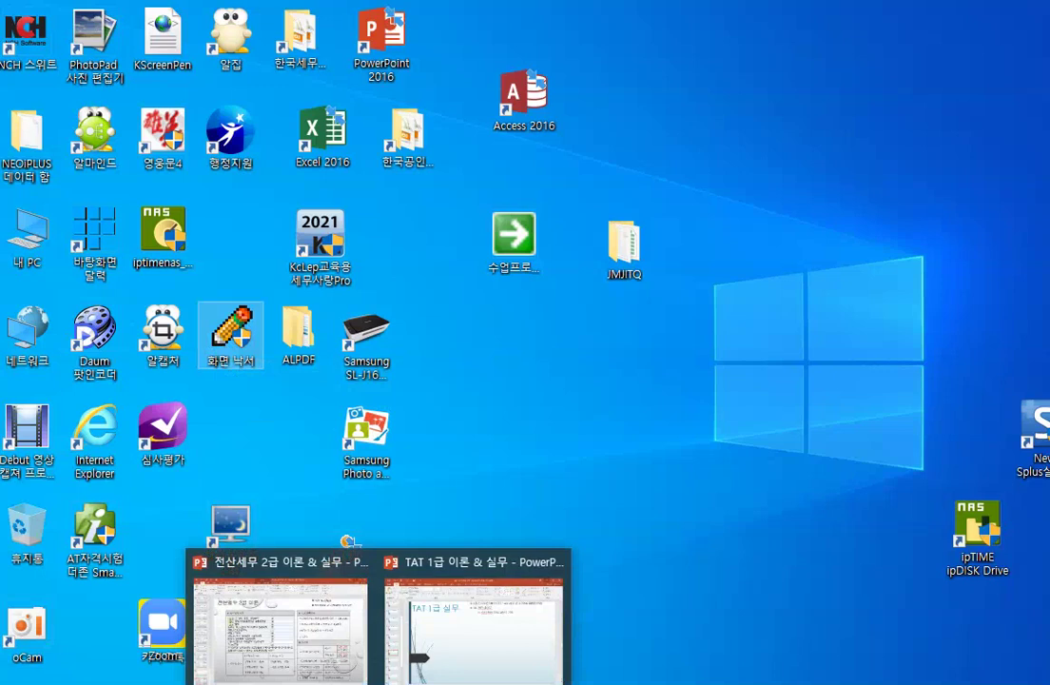
{"action": "mouse_move", "coordinate": [143, 684]}
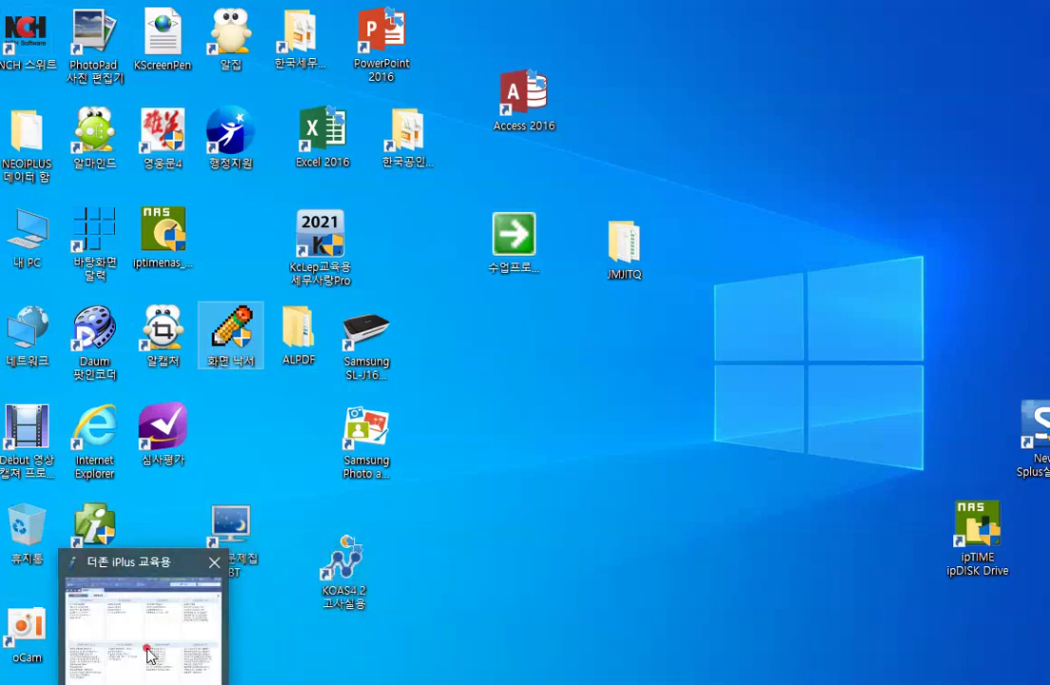
{"action": "left_click", "coordinate": [147, 655]}
{"action": "left_click", "coordinate": [282, 139]}
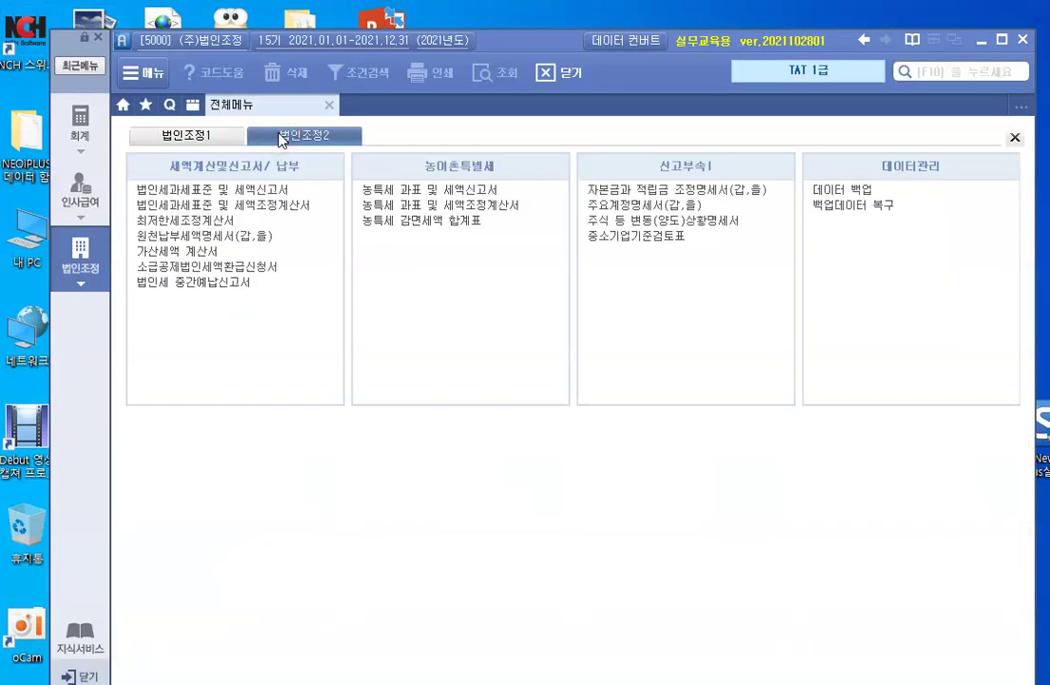
{"action": "key", "text": "F9"}
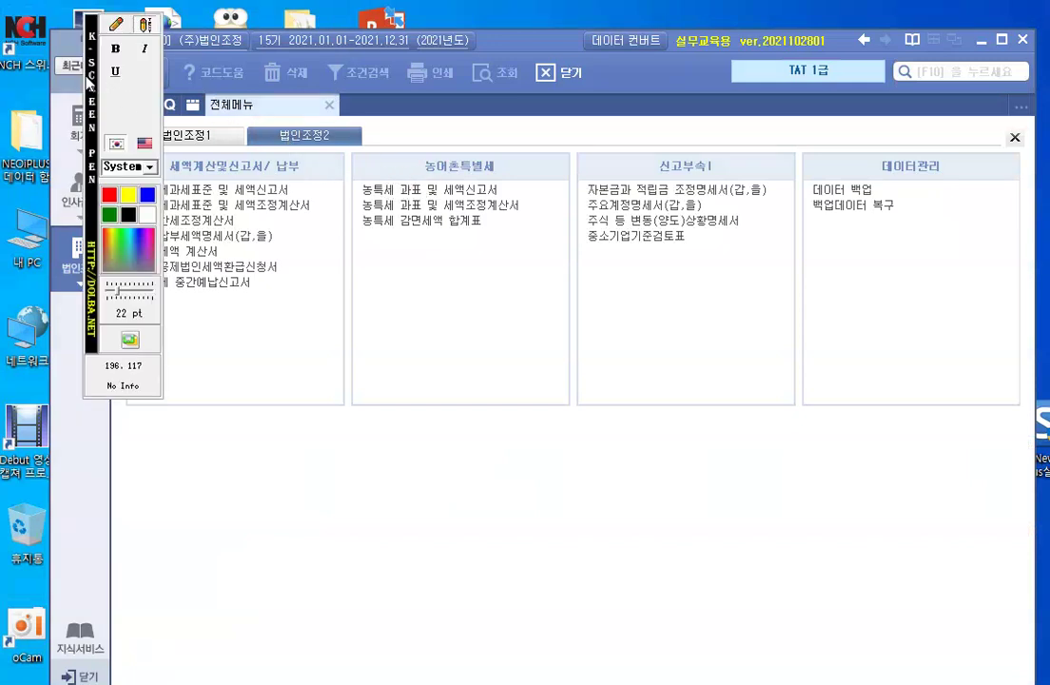
{"action": "left_click_drag", "start_coordinate": [90, 74], "coordinate": [1049, 129]}
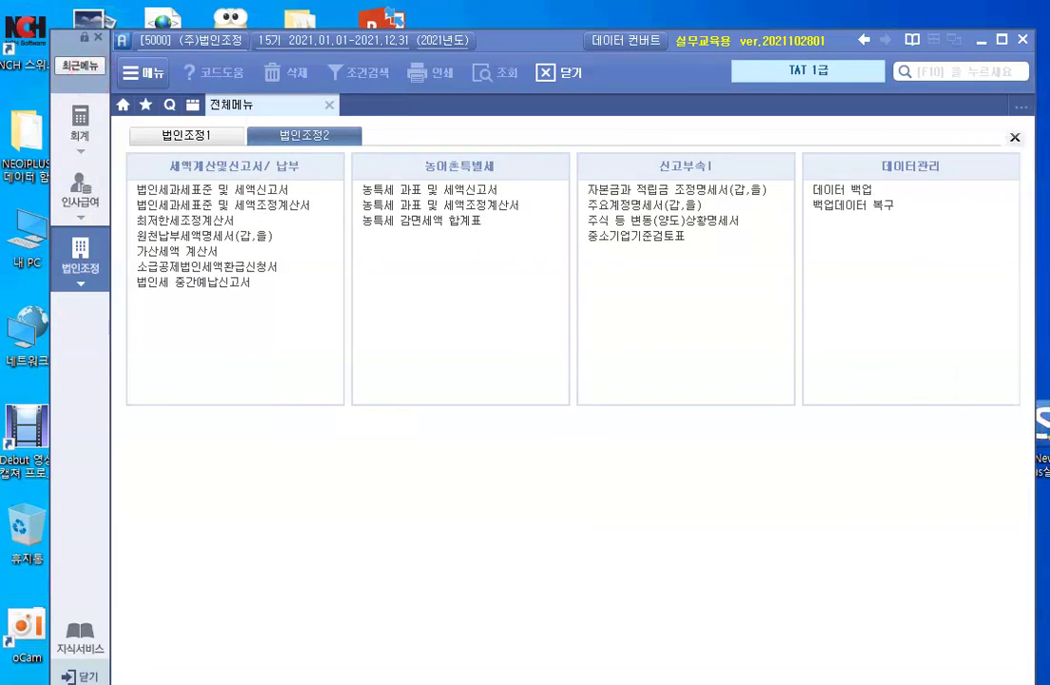
Mark 법인세과세표준 및 세액신고서 and 법인세과세표준 및 세액조정계산서 with red boxes and clear the marks.
{"action": "left_click", "coordinate": [135, 188]}
{"action": "left_click_drag", "start_coordinate": [293, 195], "coordinate": [127, 179]}
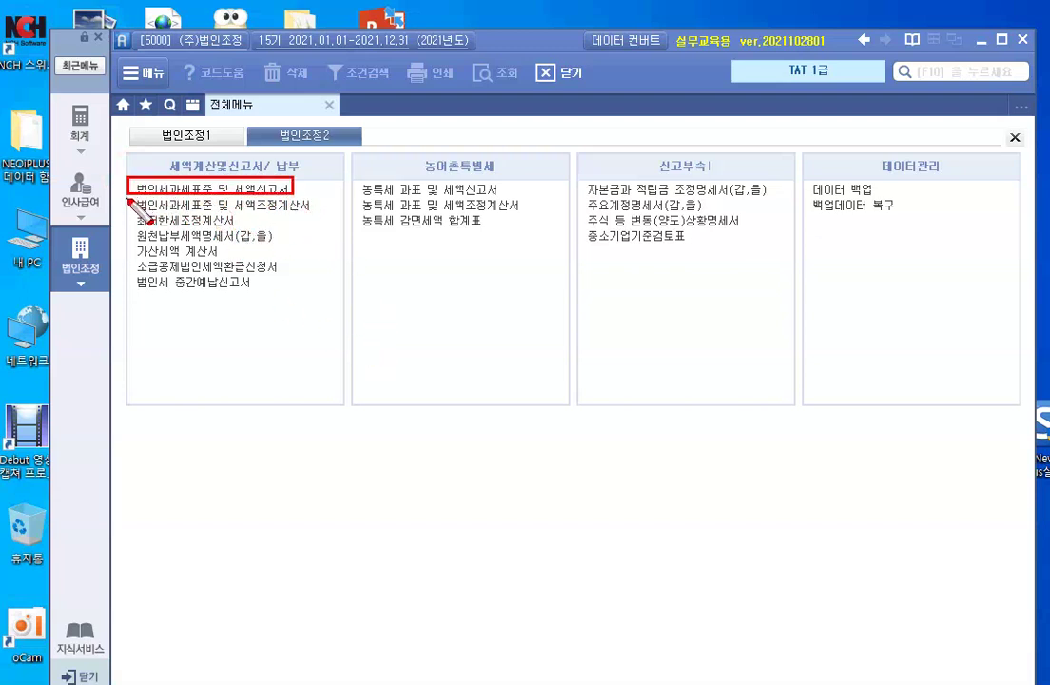
{"action": "left_click_drag", "start_coordinate": [167, 217], "coordinate": [320, 217]}
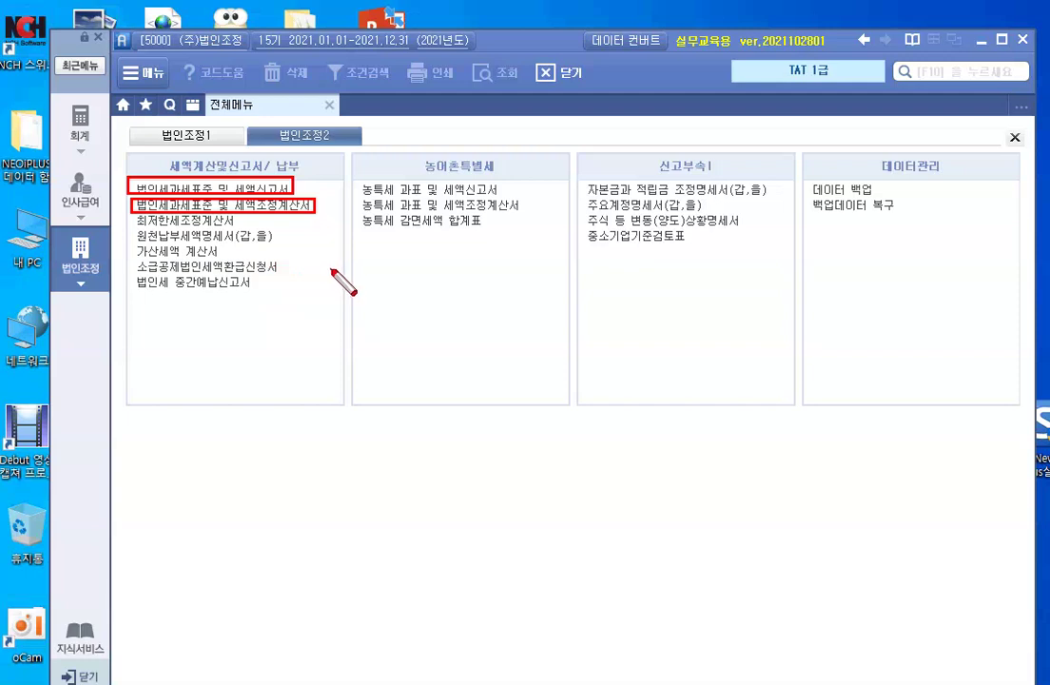
{"action": "key", "text": "Escape"}
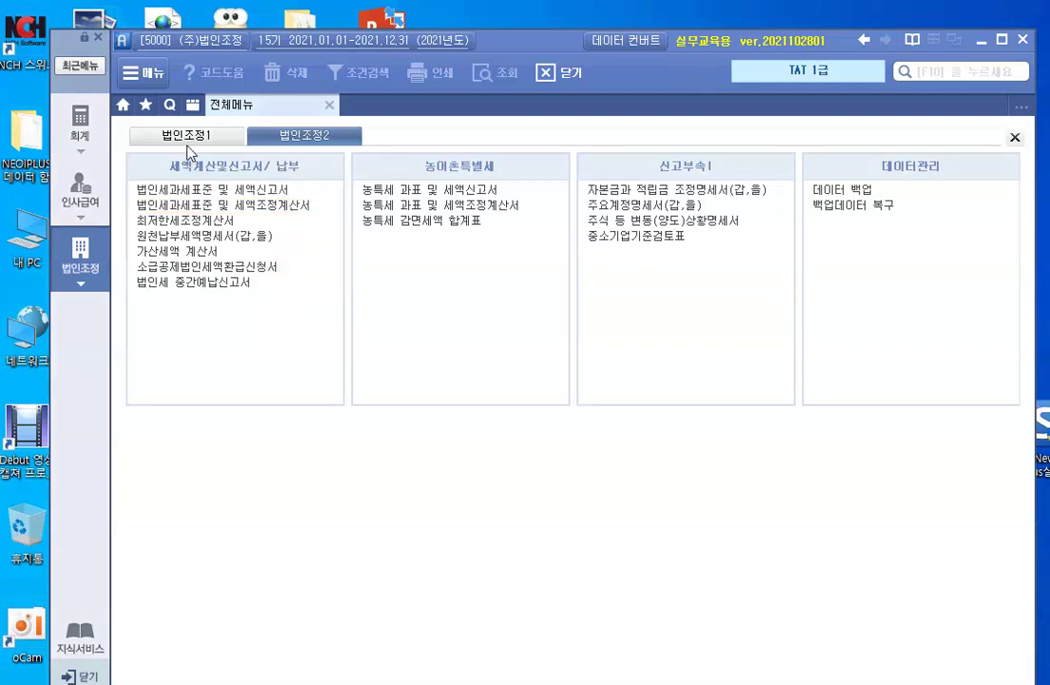
On the 법인조정1 page, box the 요약재무제표 and 기초정보관리 headings and the four 요약재무제표 entries in red, and clear the marks.
{"action": "left_click", "coordinate": [165, 134]}
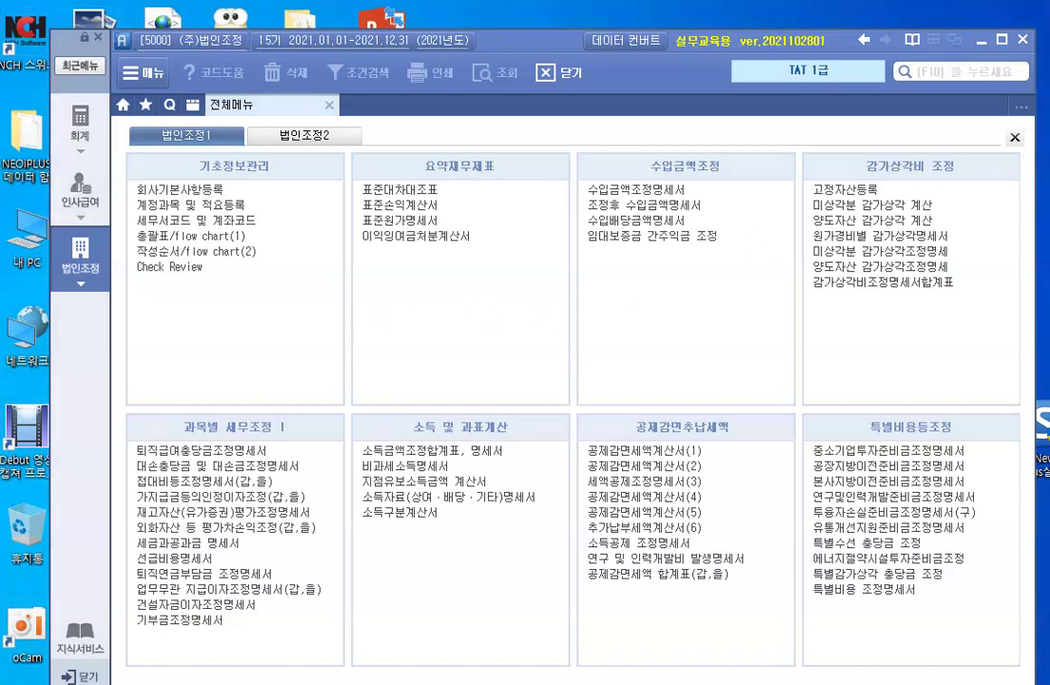
{"action": "left_click", "coordinate": [411, 157]}
{"action": "left_click_drag", "start_coordinate": [502, 178], "coordinate": [503, 179]}
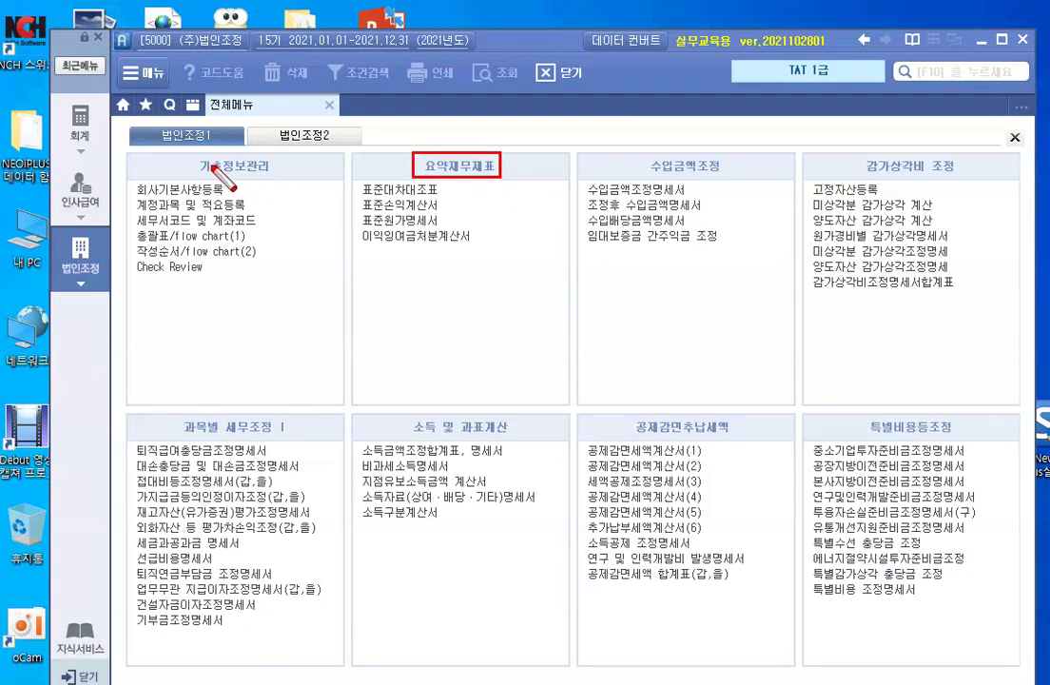
{"action": "left_click_drag", "start_coordinate": [186, 155], "coordinate": [270, 179]}
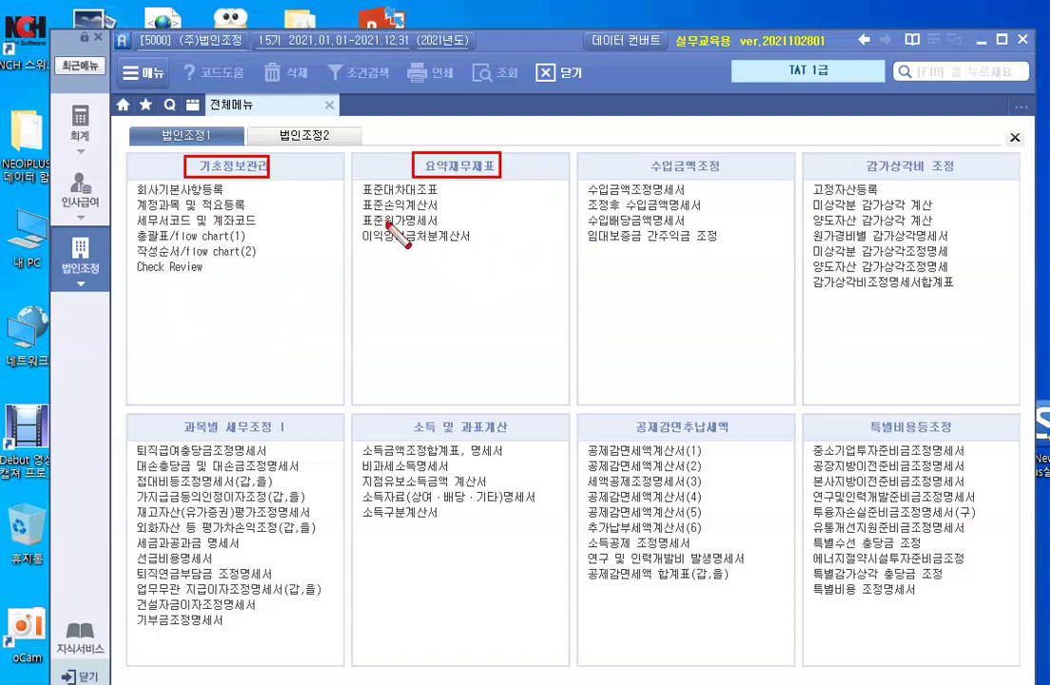
{"action": "mouse_move", "coordinate": [355, 184]}
{"action": "left_mouse_down"}
{"action": "mouse_move", "coordinate": [390, 233]}
{"action": "mouse_move", "coordinate": [468, 240]}
{"action": "left_mouse_up"}
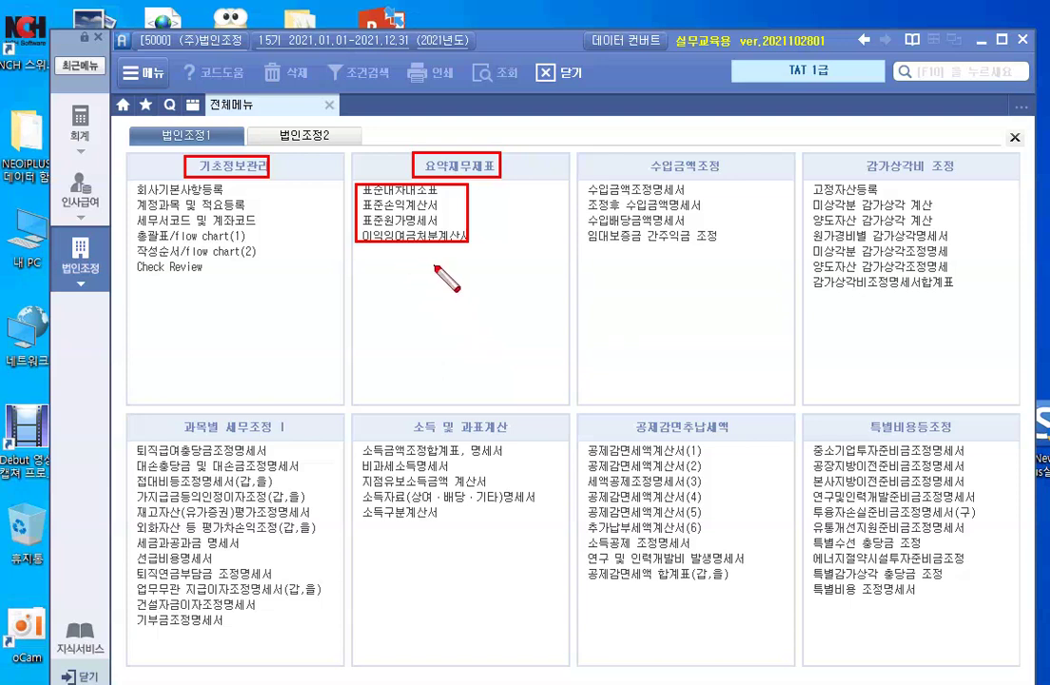
{"action": "key", "text": "Escape"}
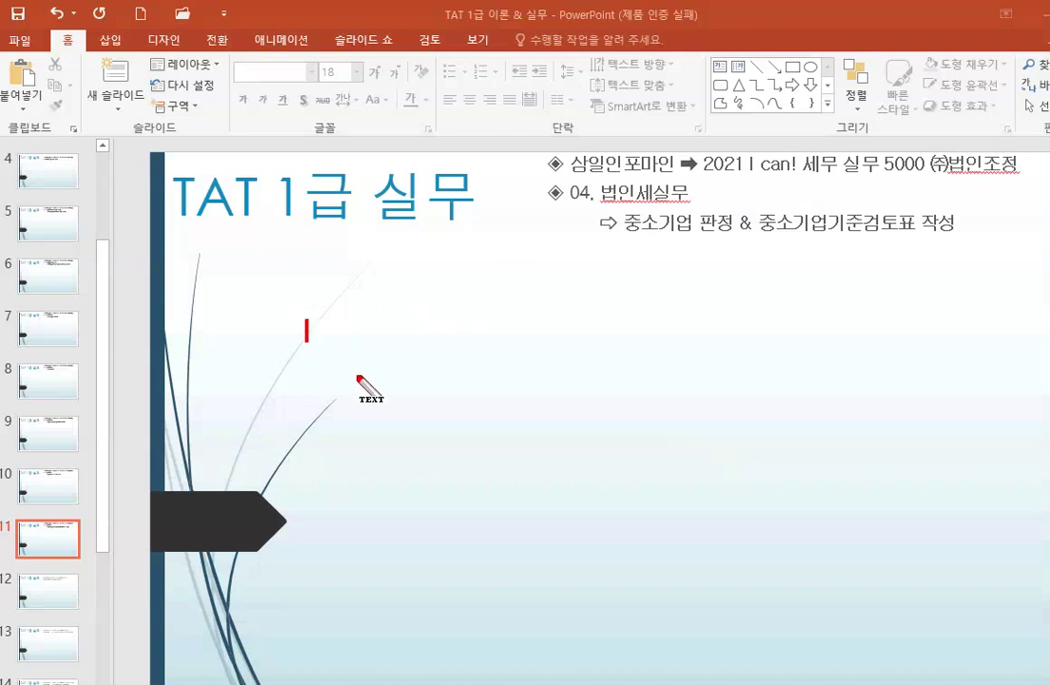
Write the red screen note "법인 -> 분납 2,000만원" on the TAT 1급 실무 slide.
{"action": "type", "text": "법인 "}
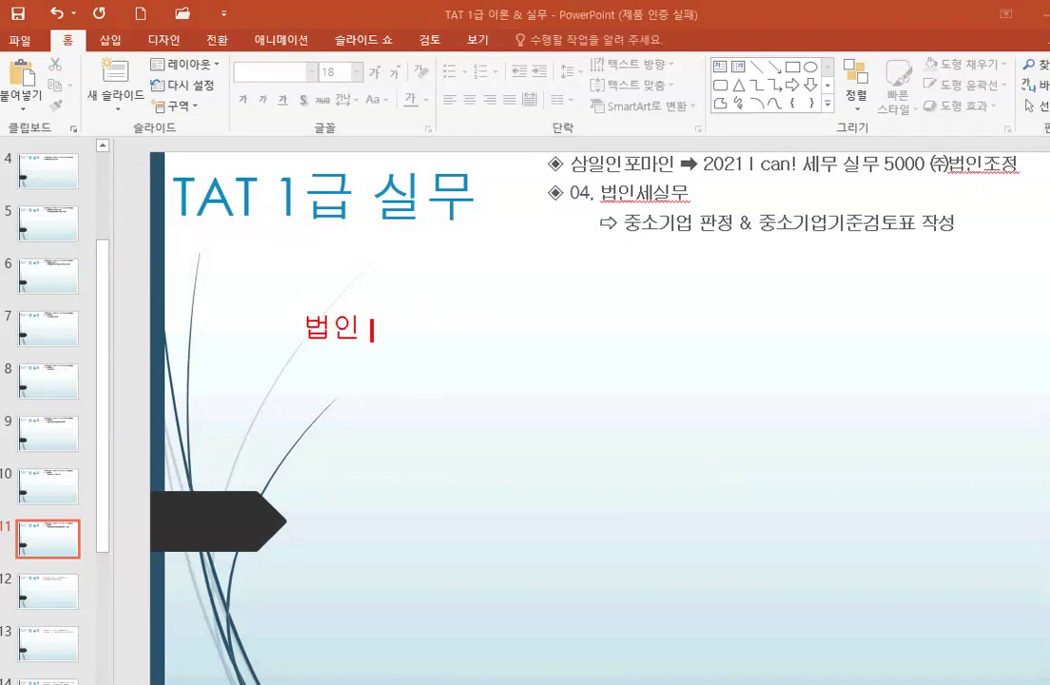
{"action": "type", "text": "-> 분납"}
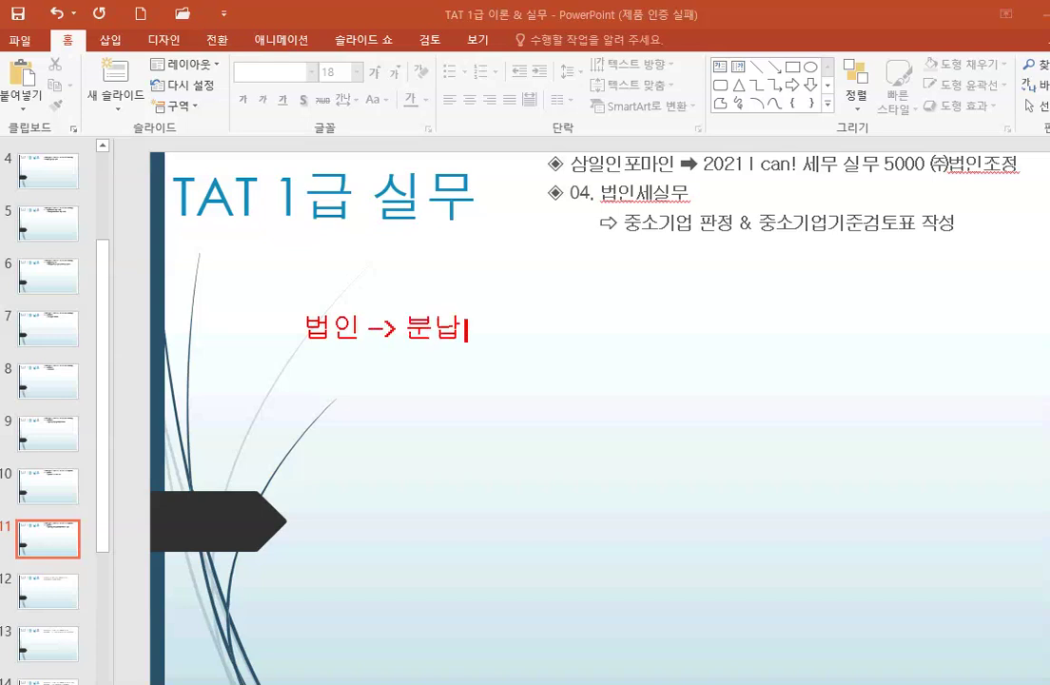
{"action": "type", "text": " 2,00"}
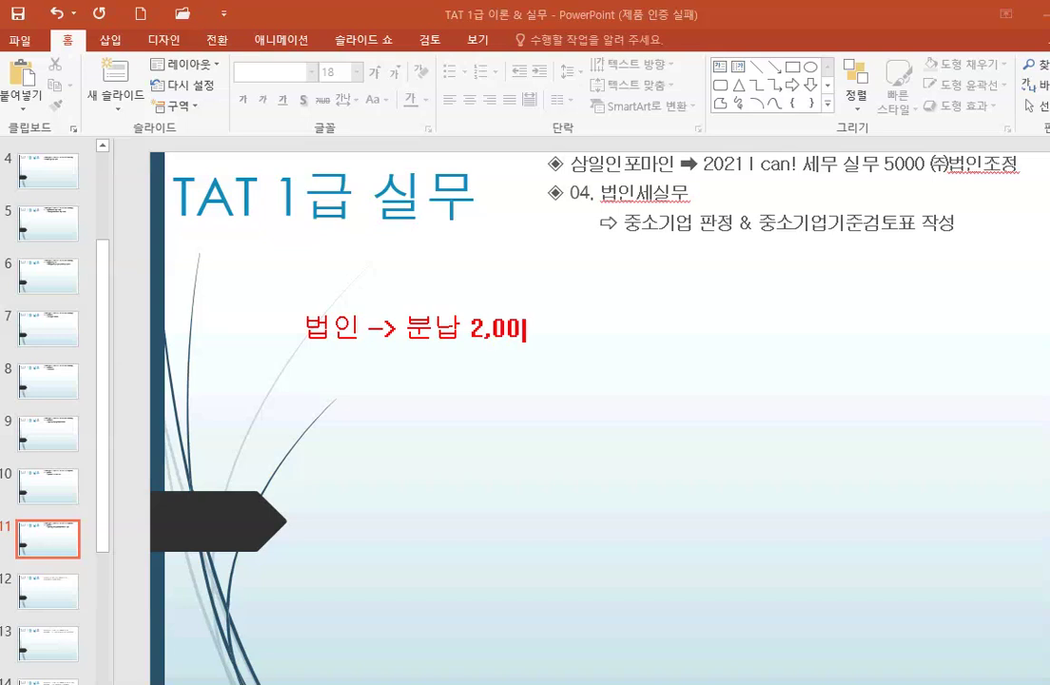
{"action": "type", "text": "0만원"}
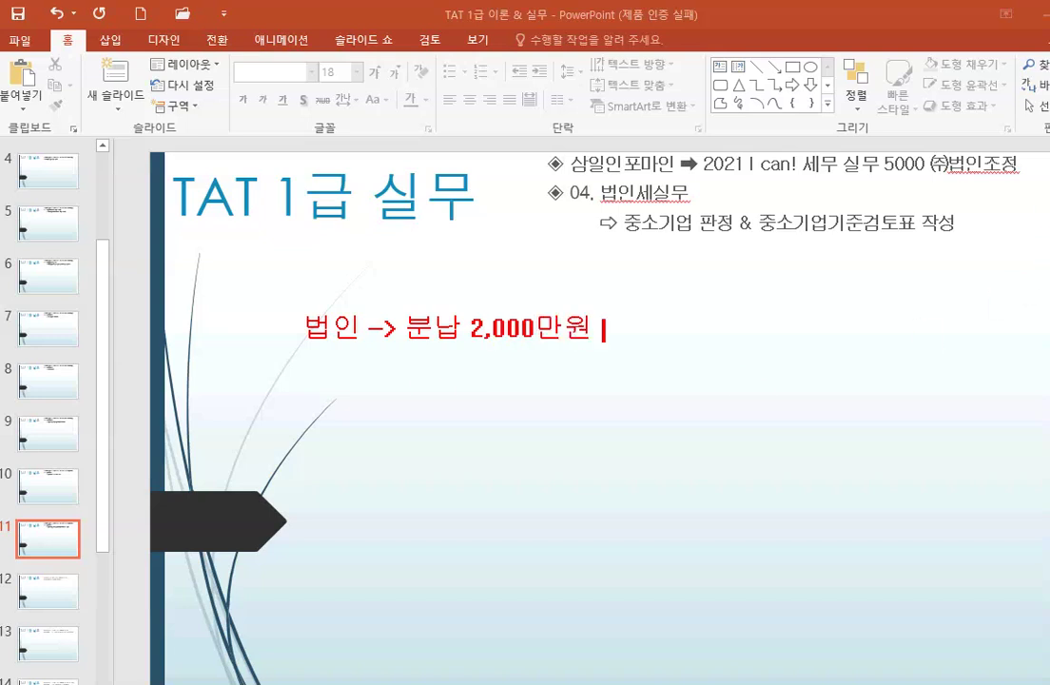
Add the red screen note "3,000만원 -> 50% 2개월 이내" just above and beside the end of the 분납 note.
{"action": "left_click", "coordinate": [609, 291]}
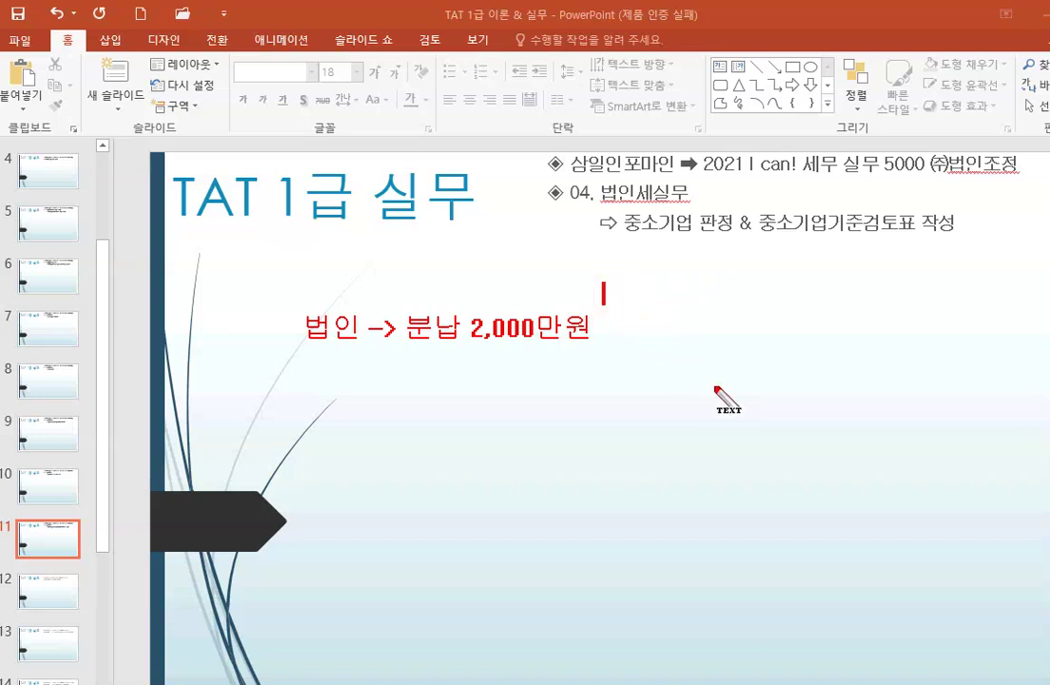
{"action": "type", "text": "3,000"}
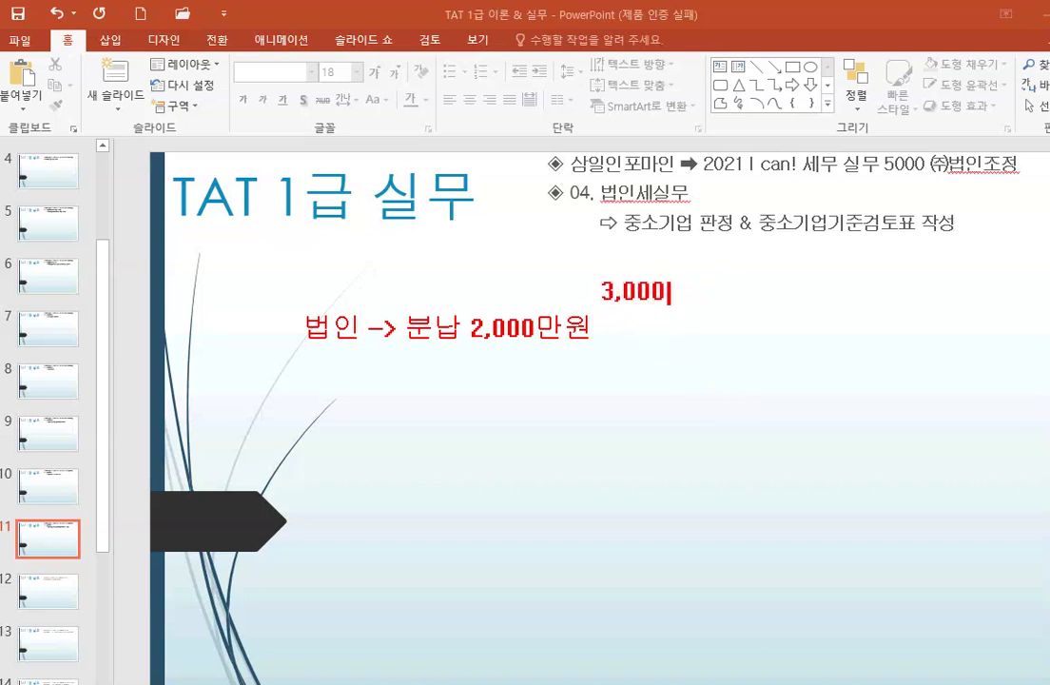
{"action": "type", "text": "만원 "}
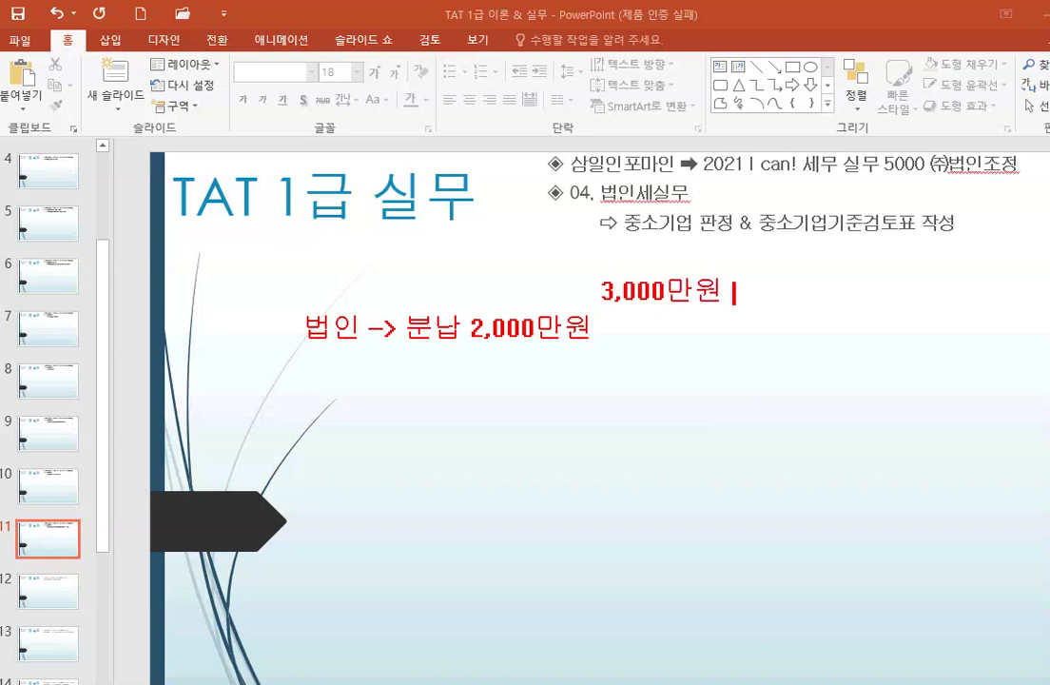
{"action": "type", "text": "-> 50"}
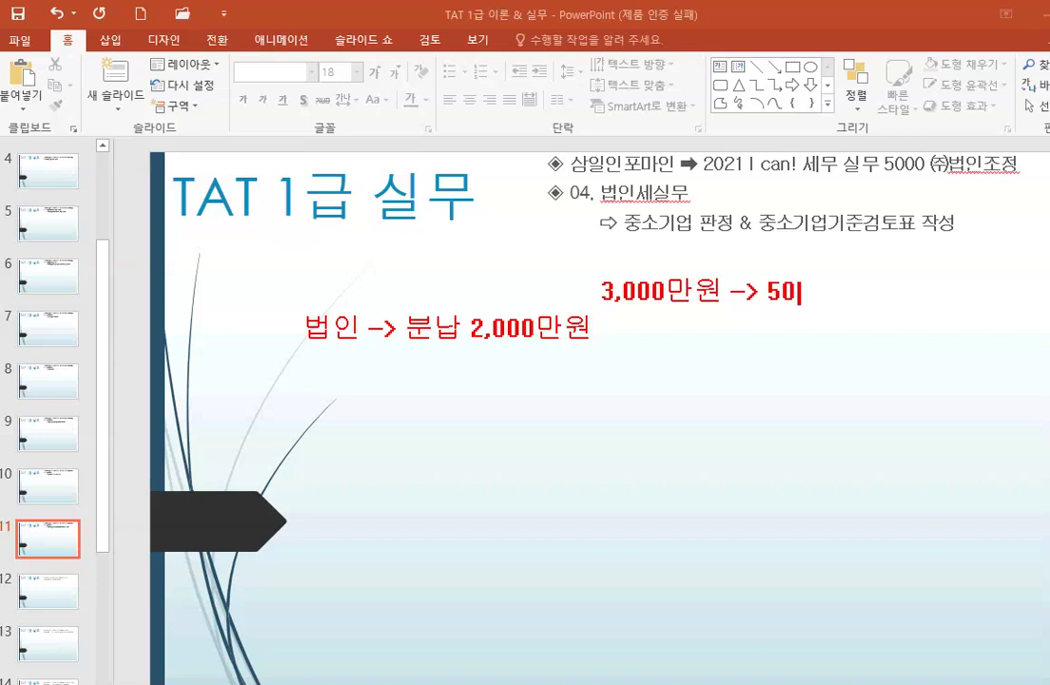
{"action": "type", "text": "% 2"}
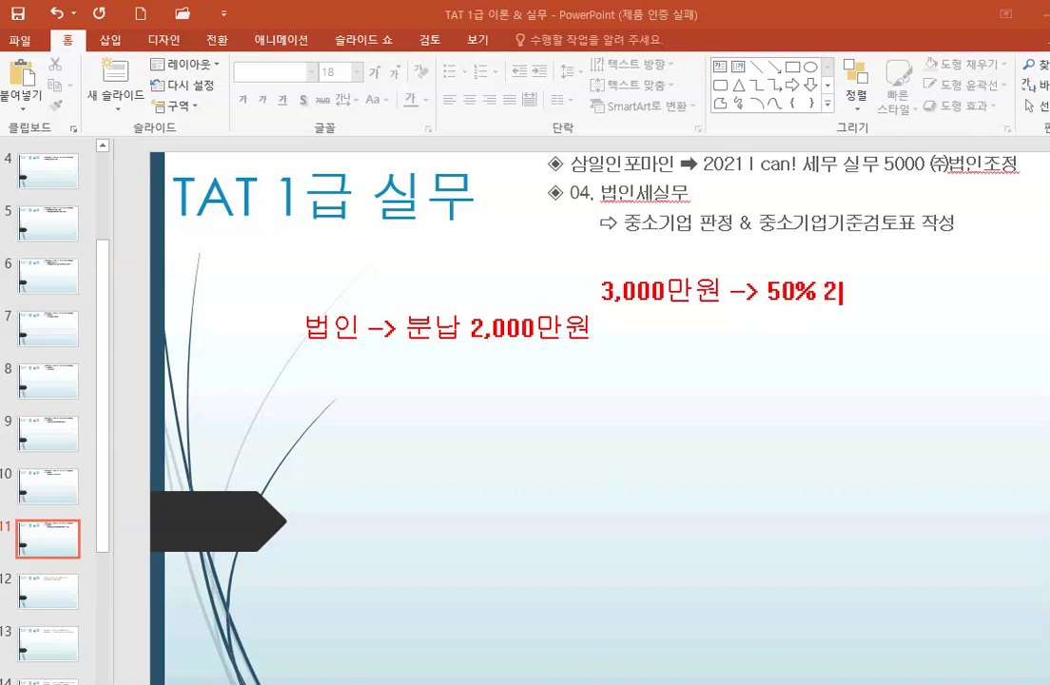
{"action": "type", "text": "개월 인"}
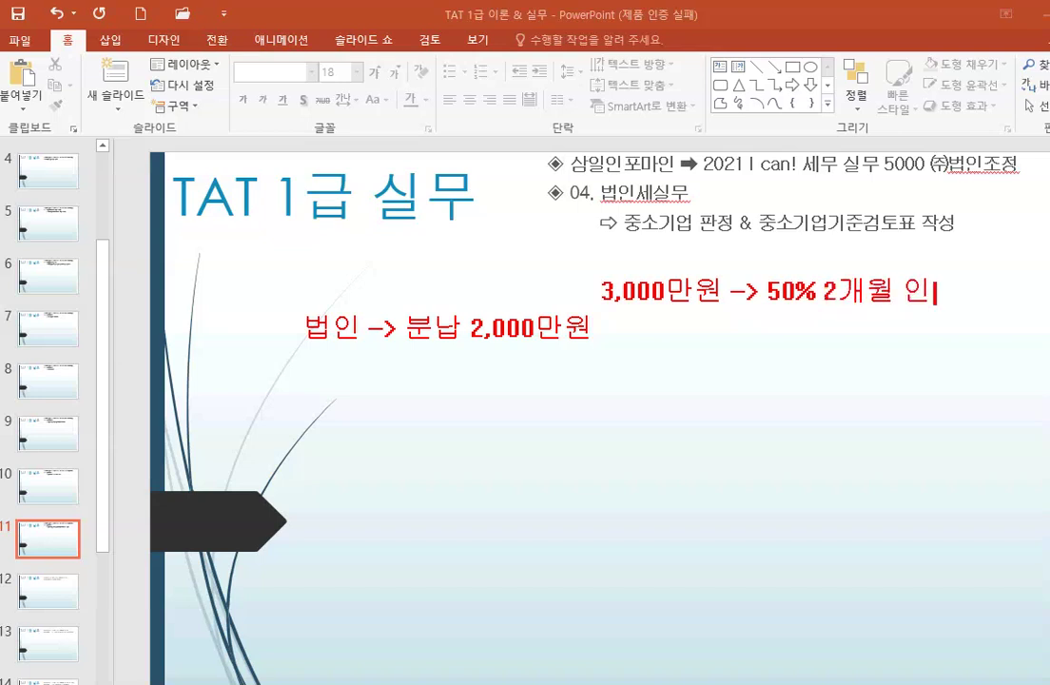
{"action": "type", "text": "ㅐ"}
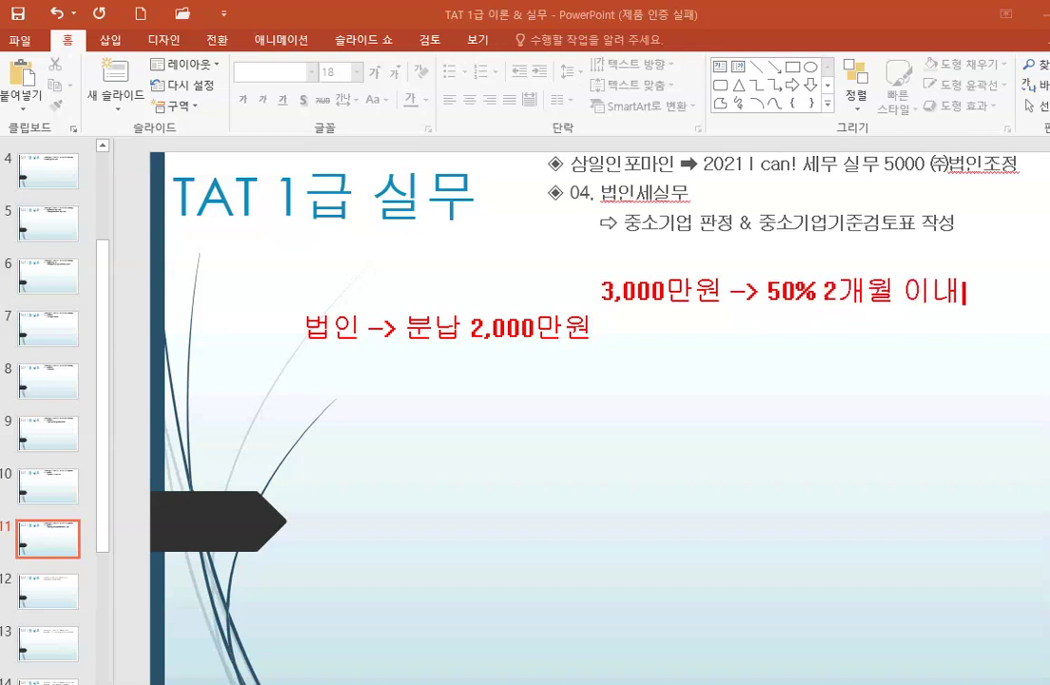
{"action": "key", "text": "Return"}
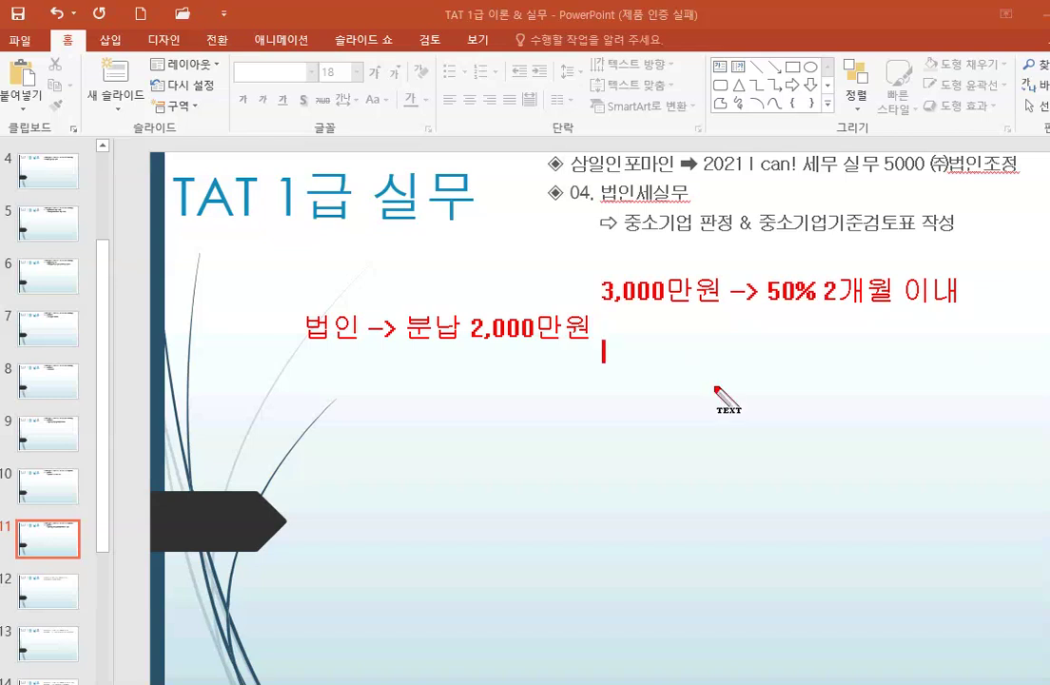
Add the line "1,500만원 -> 1,000만원 나머지" under the 3,000만원 note, and clear all screen notes from the slide.
{"action": "type", "text": "1,500"}
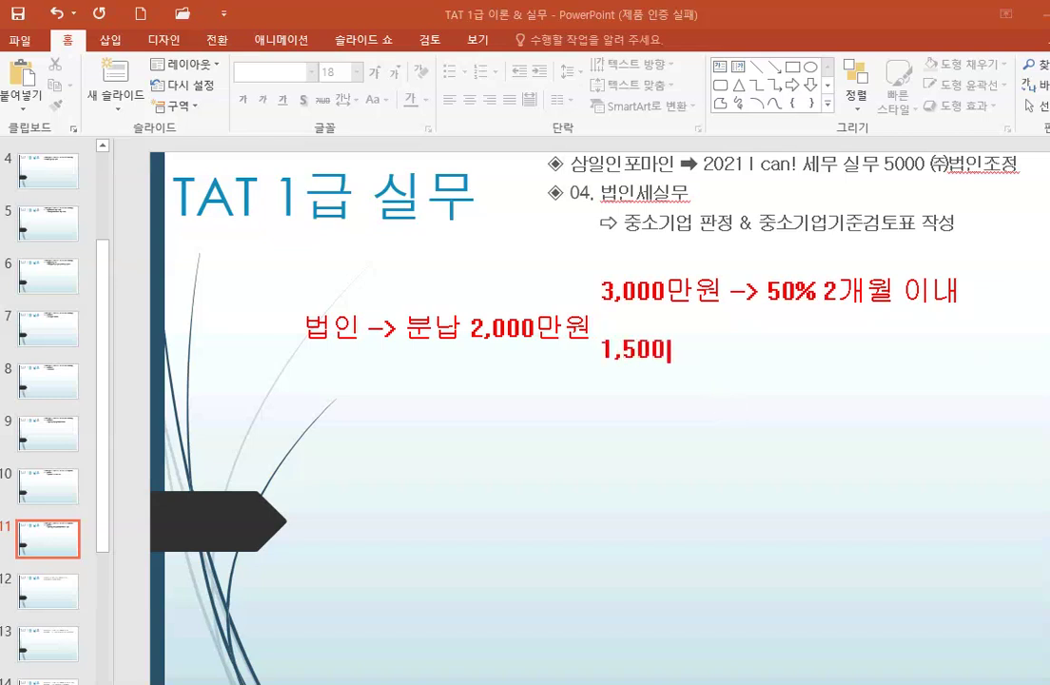
{"action": "type", "text": "만원 "}
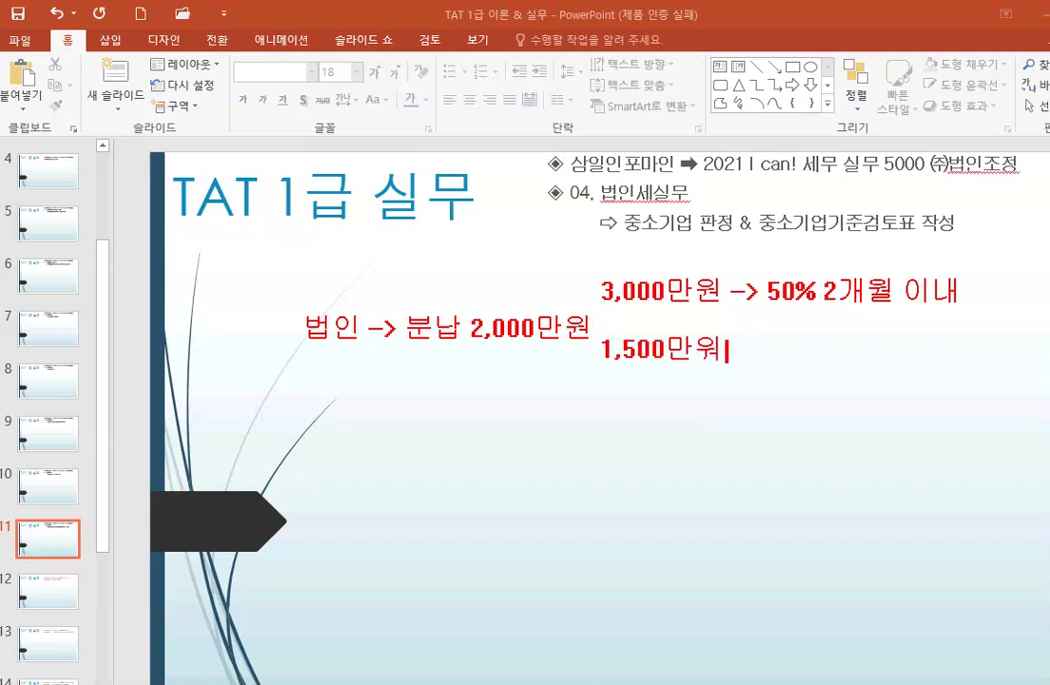
{"action": "type", "text": "이"}
{"action": "key", "text": "BackSpace"}
{"action": "type", "text": "-> 1"}
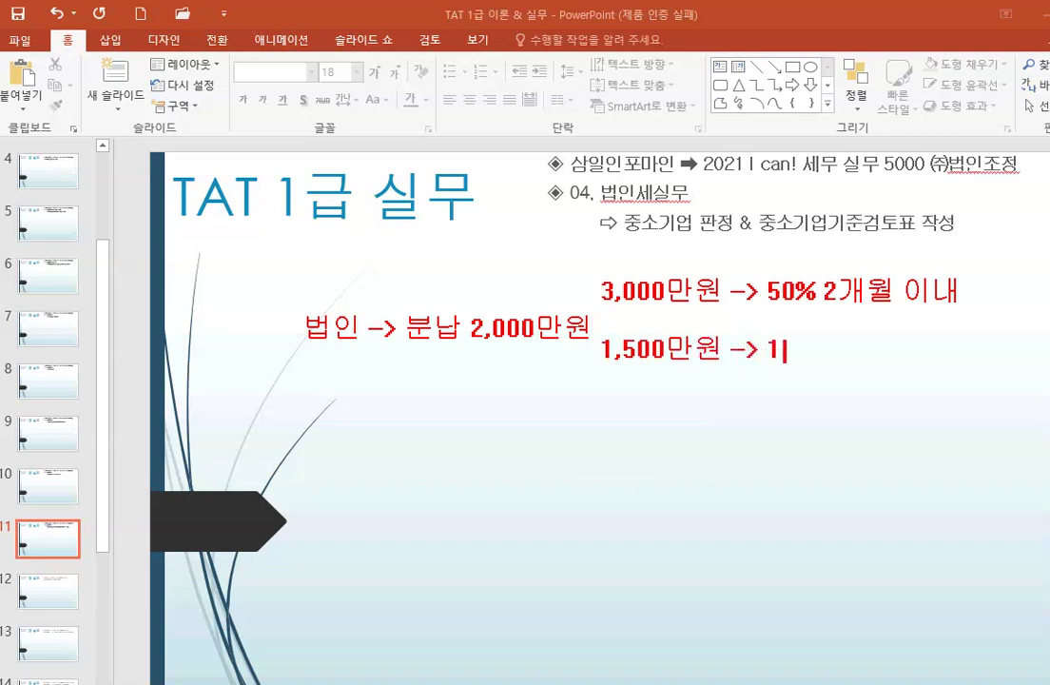
{"action": "type", "text": ",000ㅁ만원 "}
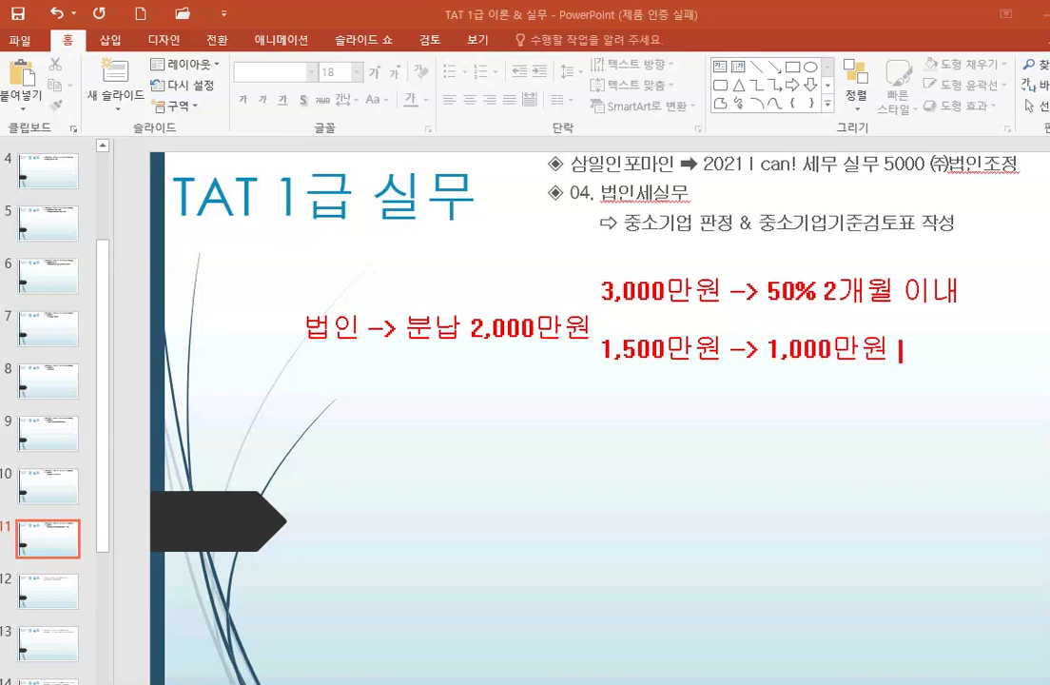
{"action": "type", "text": "나머지"}
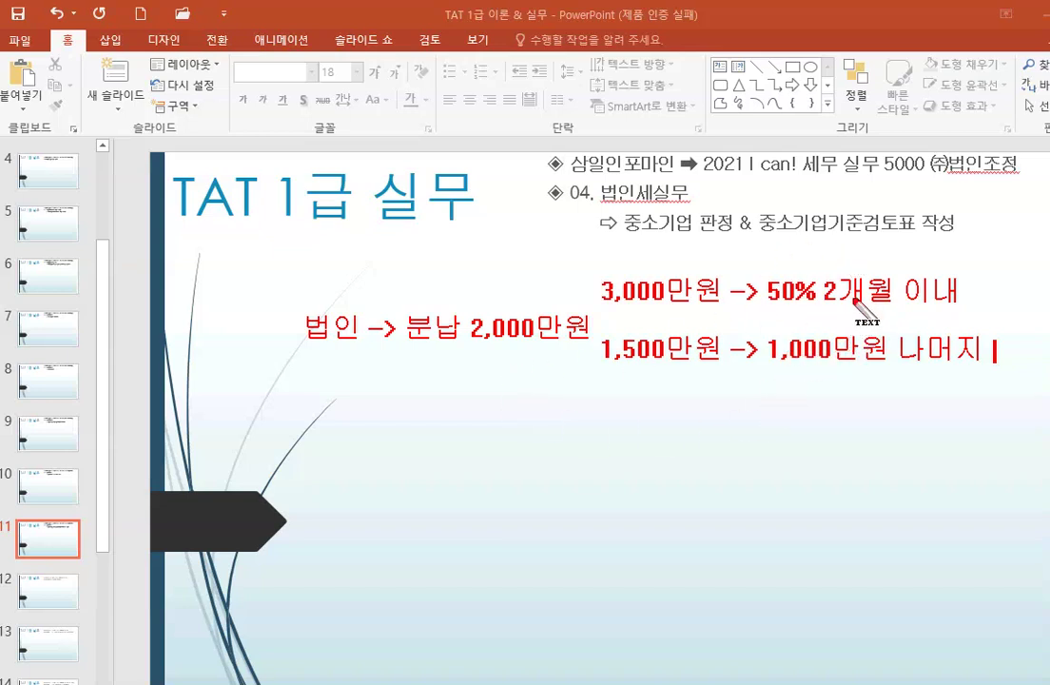
{"action": "key", "text": "Escape"}
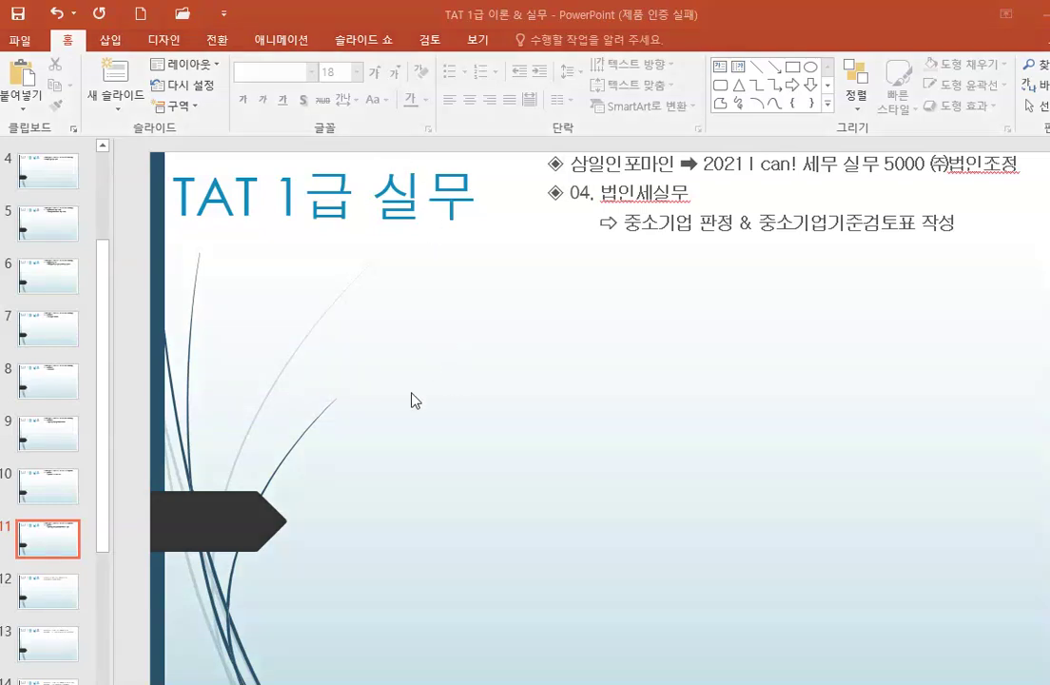
Switch to Smart A, box 중소기업기준검토표 in red on the 법인조정2 page, clear the mark and open that form.
{"action": "key", "text": "alt+Tab"}
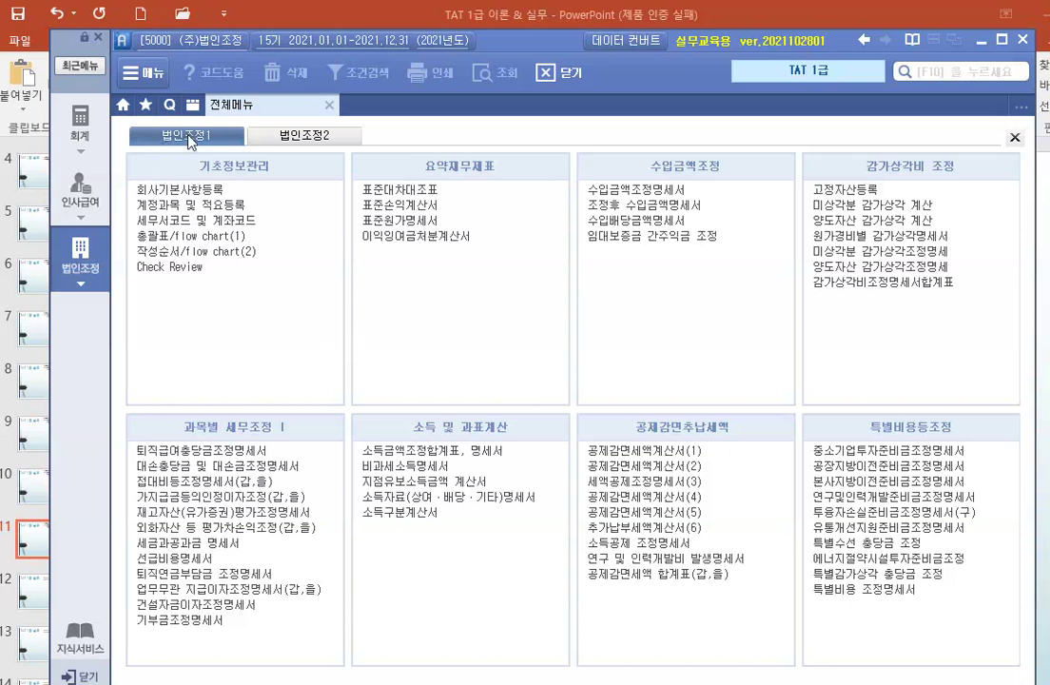
{"action": "left_click", "coordinate": [315, 138]}
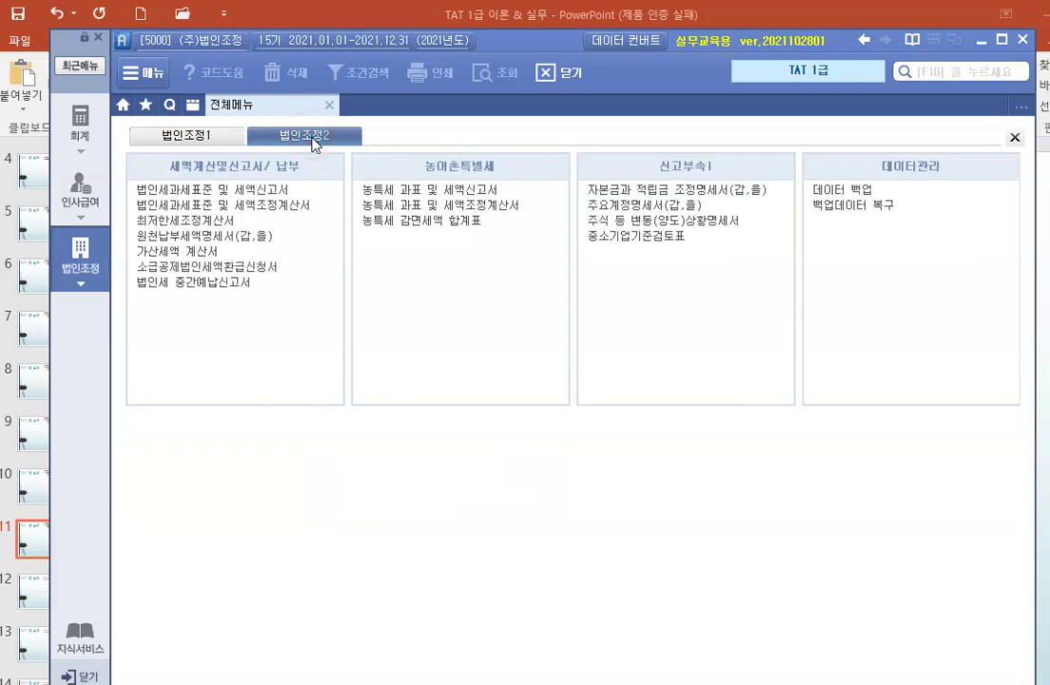
{"action": "key", "text": "ctrl+2"}
{"action": "key", "text": "Escape"}
{"action": "left_click_drag", "start_coordinate": [586, 227], "coordinate": [701, 252]}
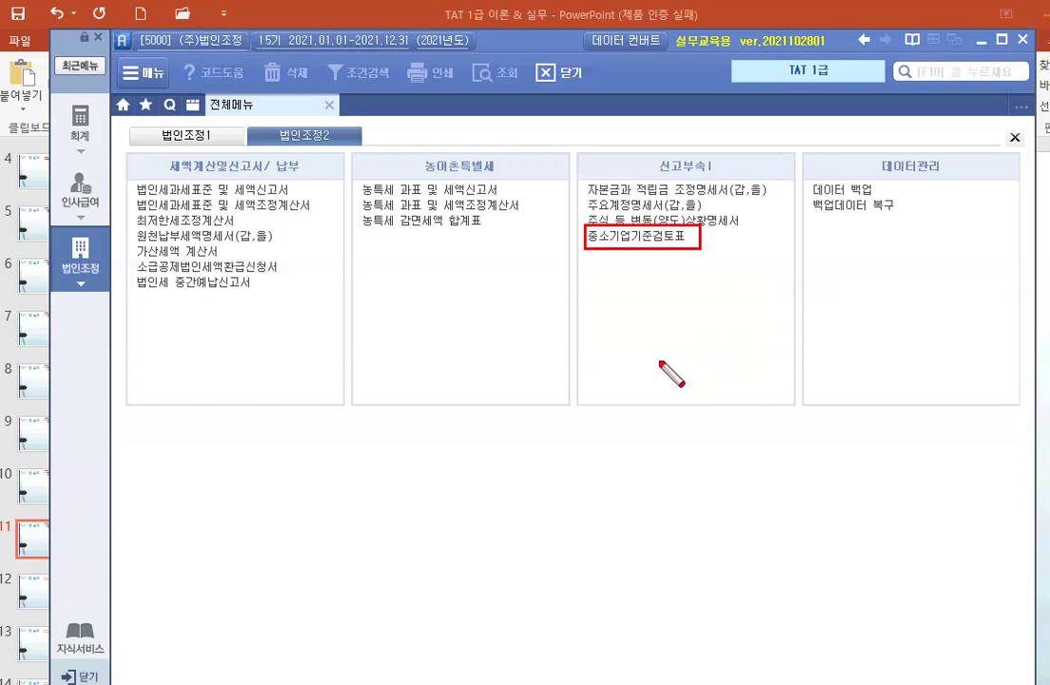
{"action": "key", "text": "Escape"}
{"action": "left_click", "coordinate": [643, 240]}
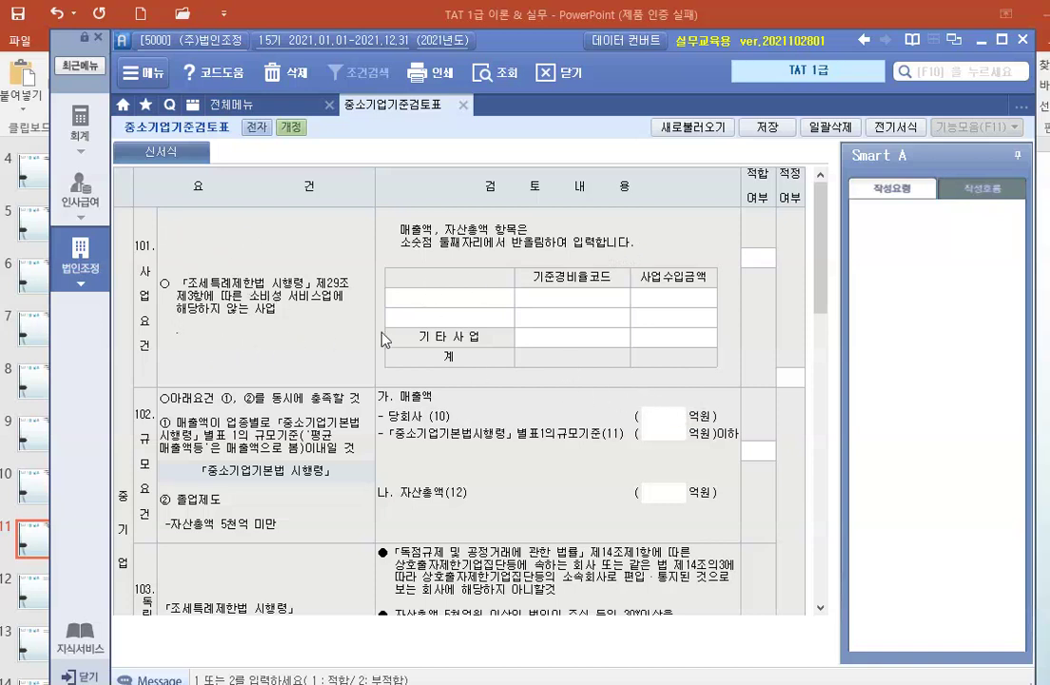
Box the 사업요건, 규모요건, 가. 매출액 and 나. 자산총액 labels of the form in red, and clear the marks.
{"action": "key", "text": "ctrl+2"}
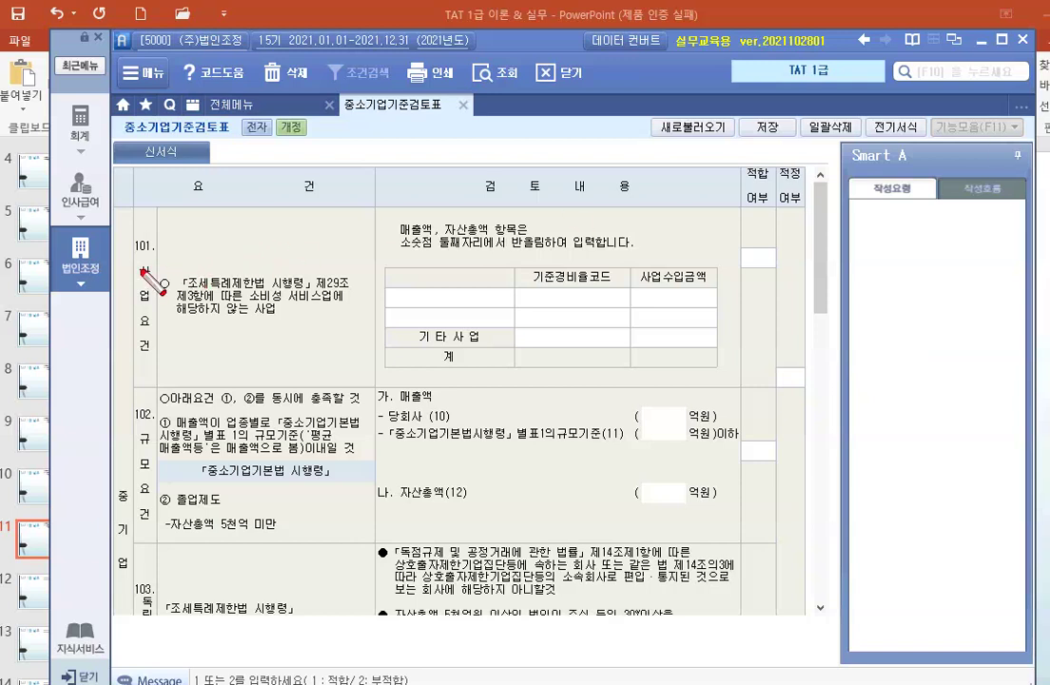
{"action": "left_click_drag", "start_coordinate": [135, 257], "coordinate": [160, 361]}
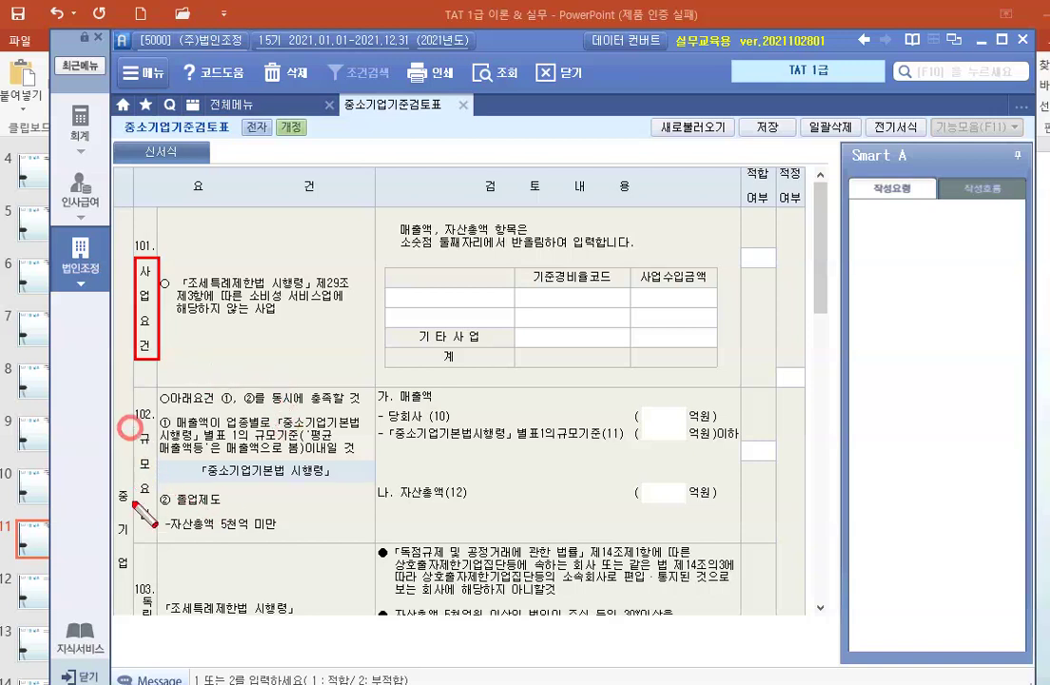
{"action": "left_click_drag", "start_coordinate": [131, 428], "coordinate": [158, 522]}
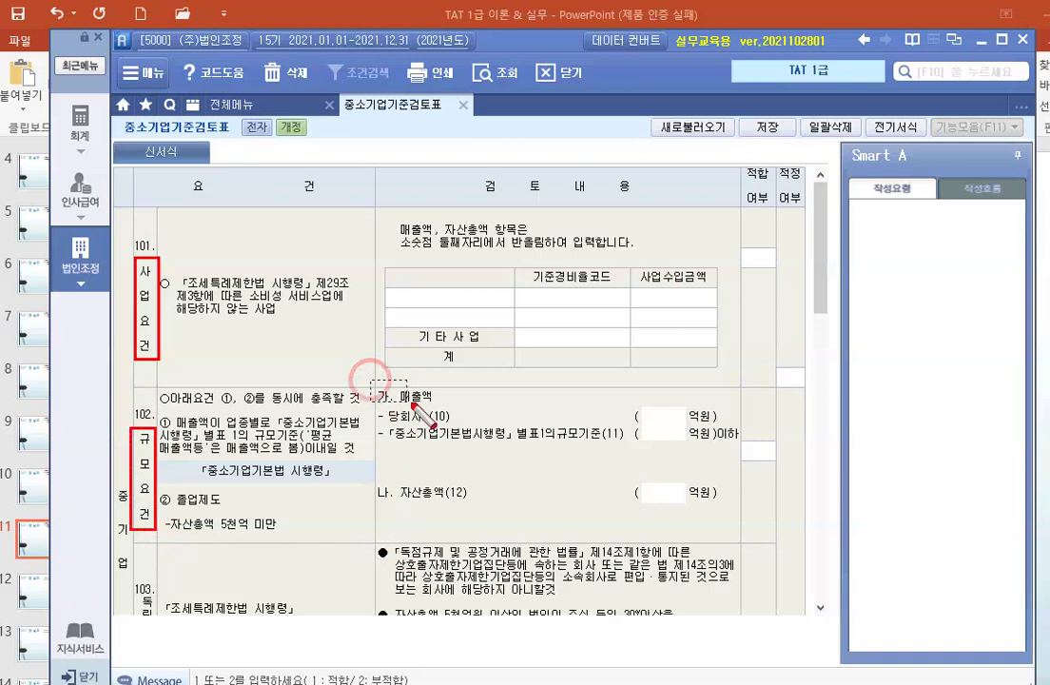
{"action": "left_click_drag", "start_coordinate": [371, 378], "coordinate": [441, 409]}
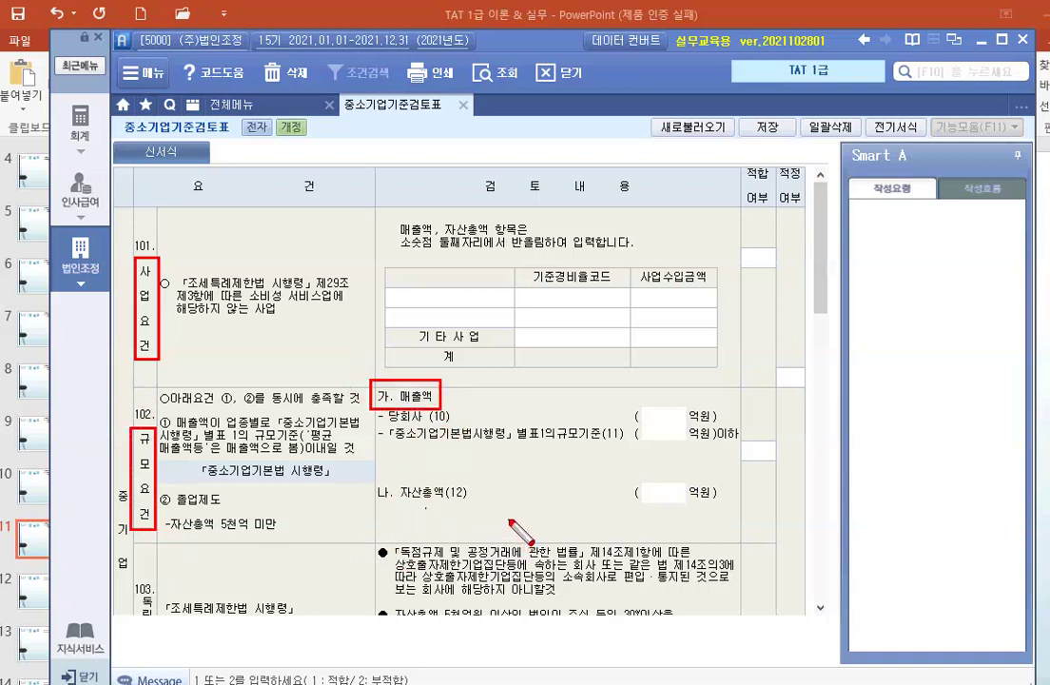
{"action": "left_click_drag", "start_coordinate": [372, 476], "coordinate": [462, 505]}
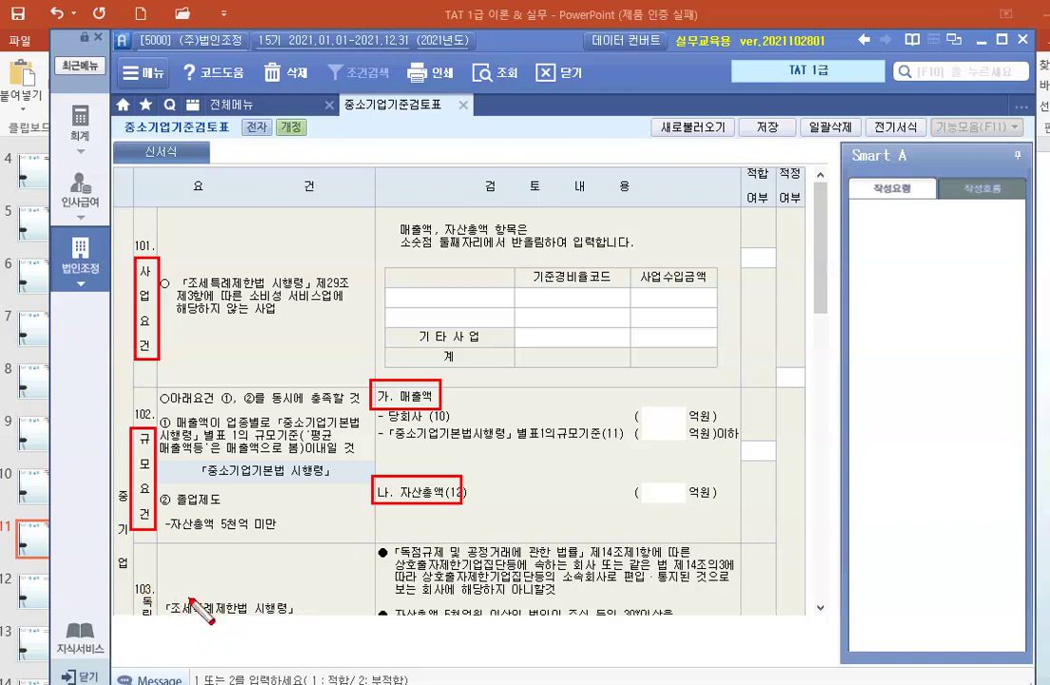
{"action": "key", "text": "Escape"}
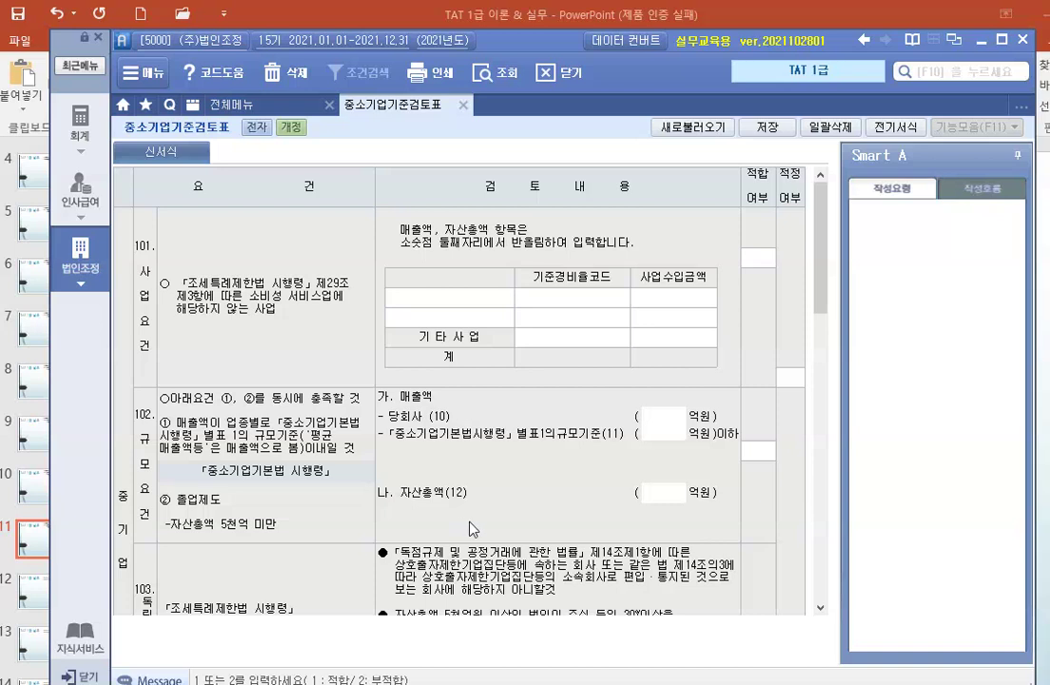
Fill the first business row of 101. 사업요건 with 기준경비율코드 343000 and 사업수입금액 2,521,300,000.
{"action": "left_click", "coordinate": [574, 301]}
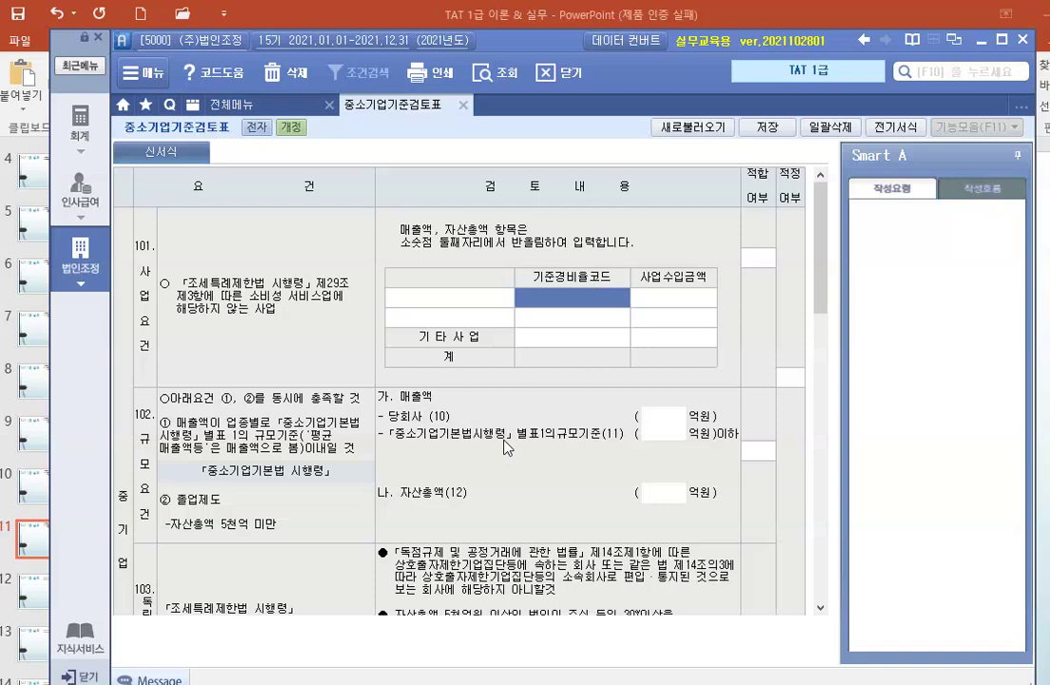
{"action": "type", "text": "3"}
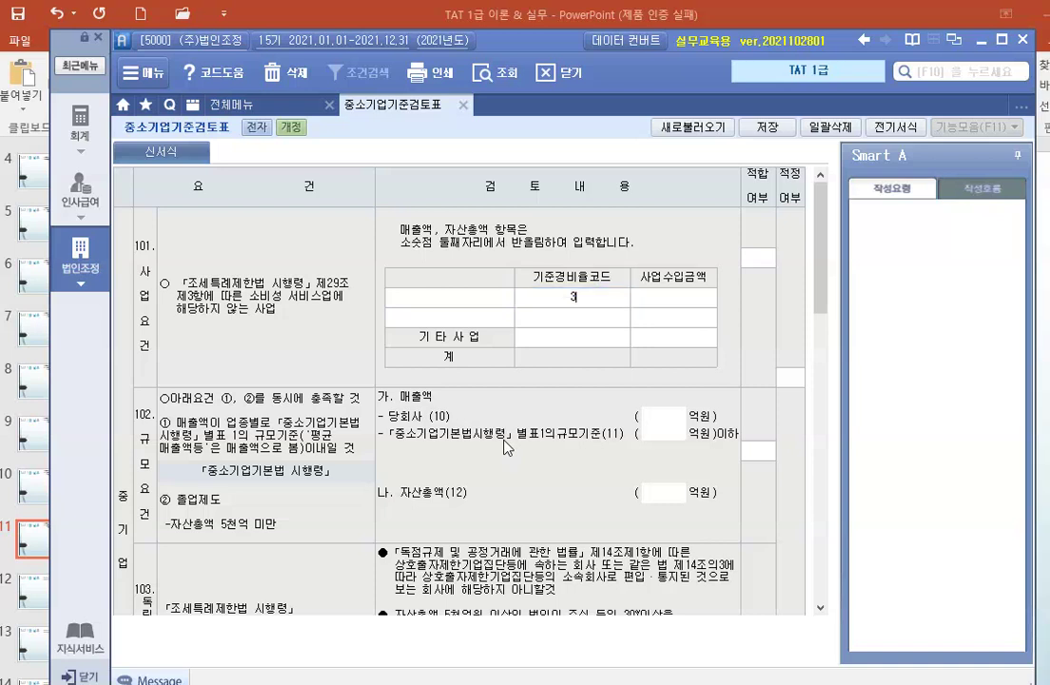
{"action": "type", "text": "43000"}
{"action": "key", "text": "Return"}
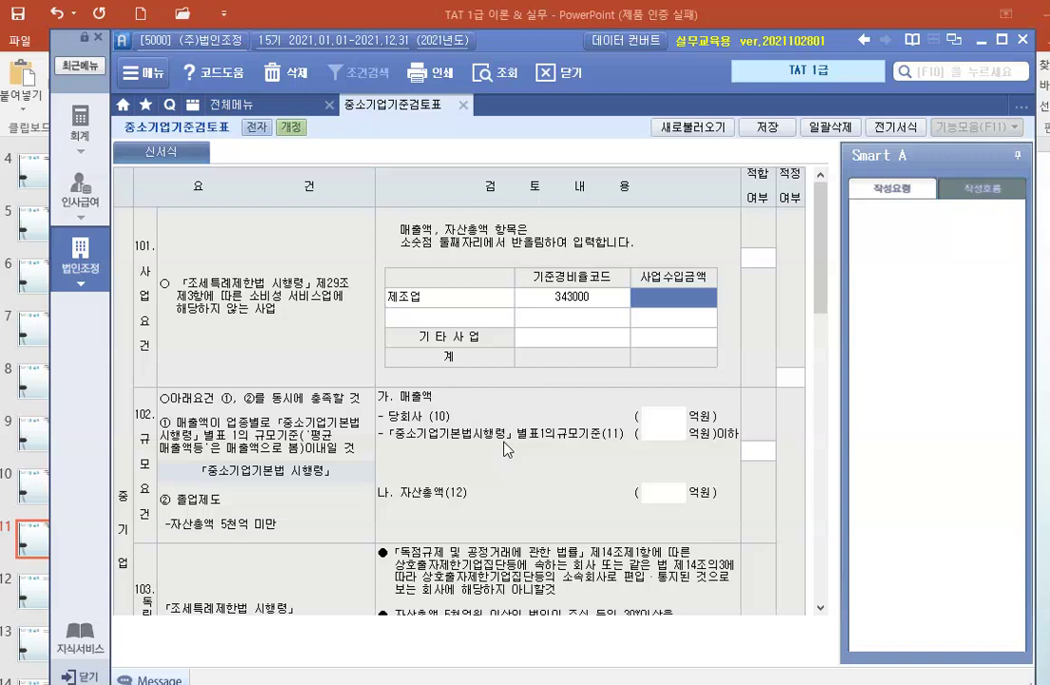
{"action": "type", "text": "2,521,3"}
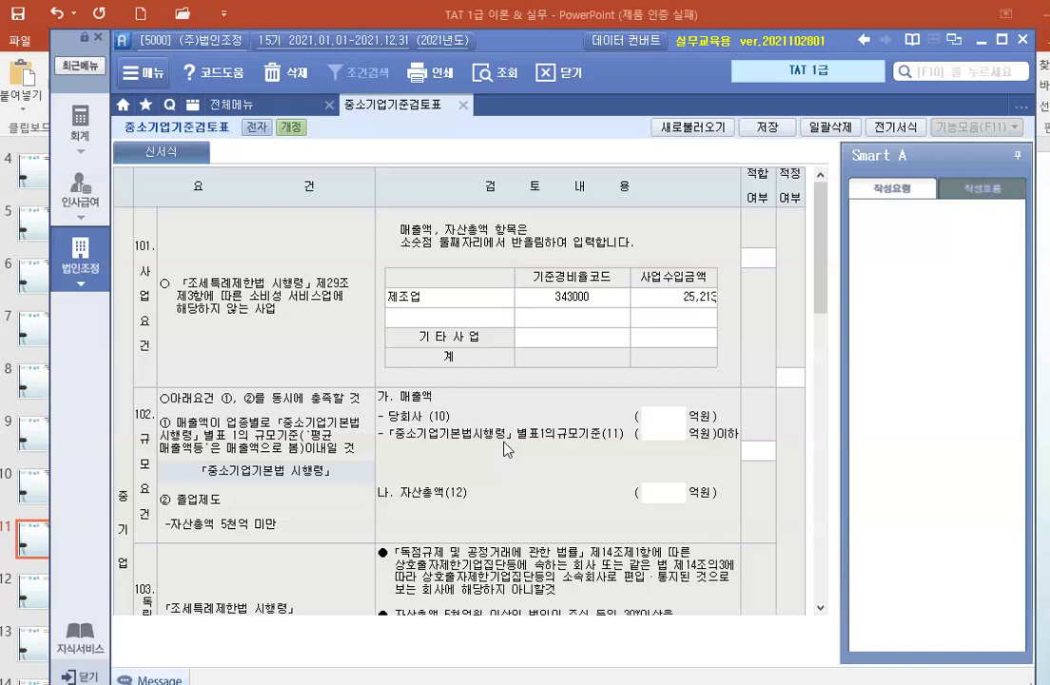
{"action": "type", "text": "00,000"}
{"action": "key", "text": "Return"}
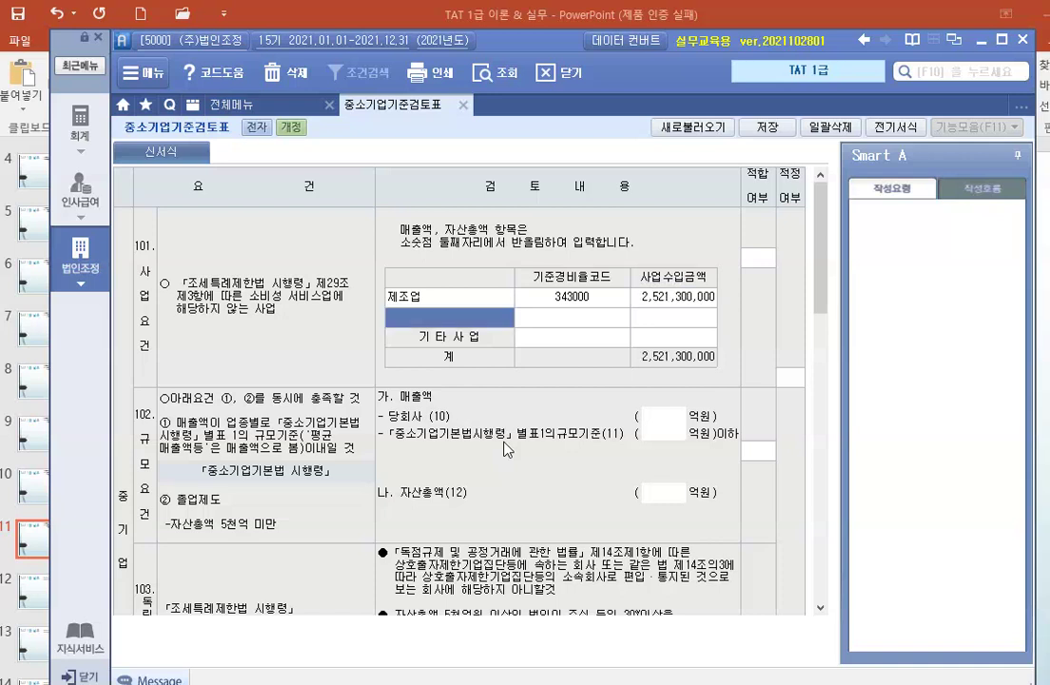
Fill the second business row of 101. 사업요건 with 기준경비율코드 503001 and 사업수입금액 50,000,000.
{"action": "key", "text": "Return"}
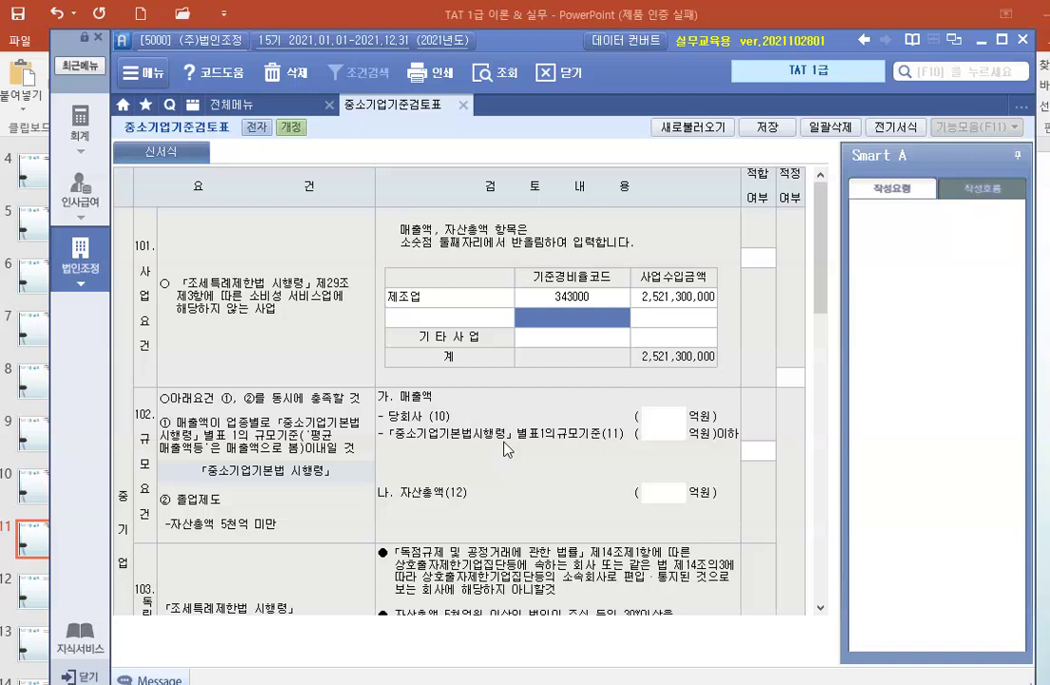
{"action": "type", "text": "5"}
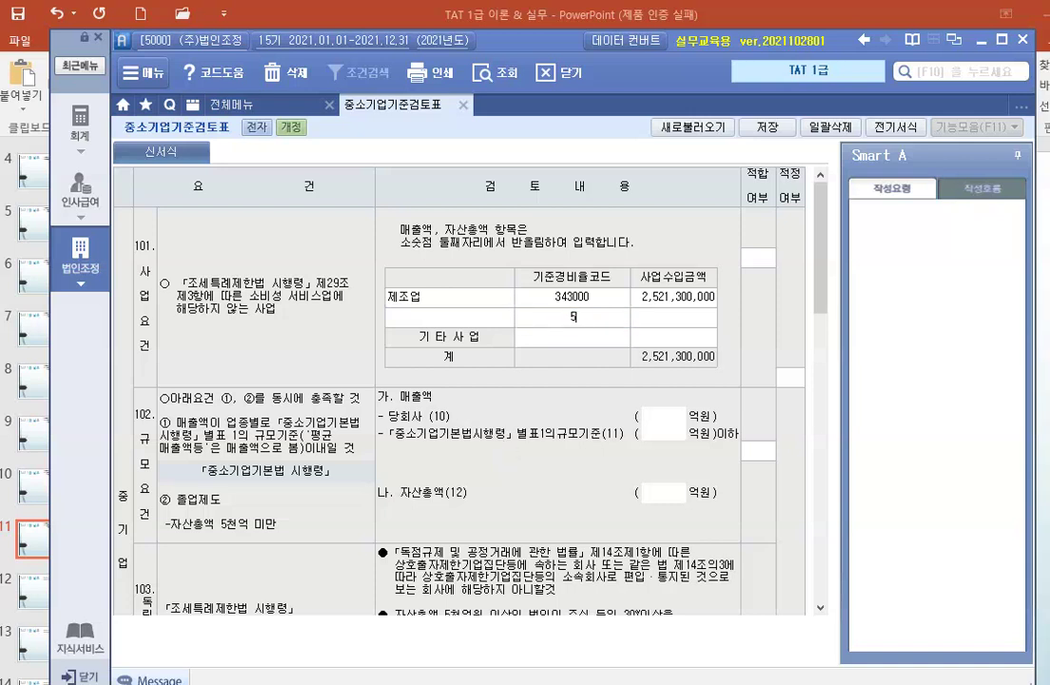
{"action": "type", "text": "03001"}
{"action": "key", "text": "Return"}
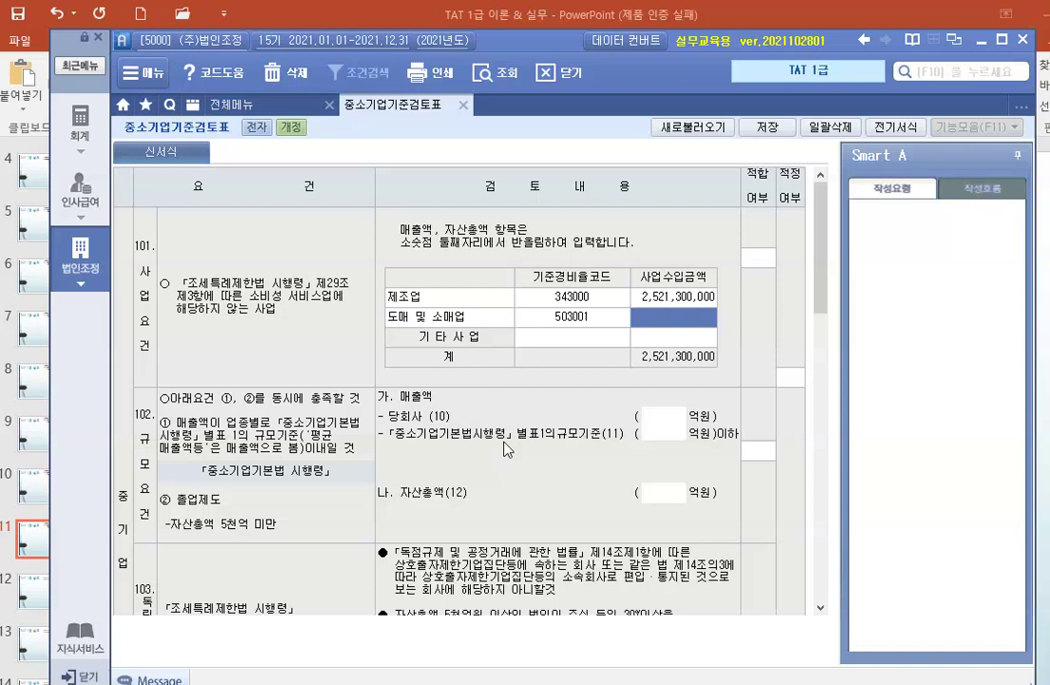
{"action": "type", "text": "50000000"}
{"action": "key", "text": "Return"}
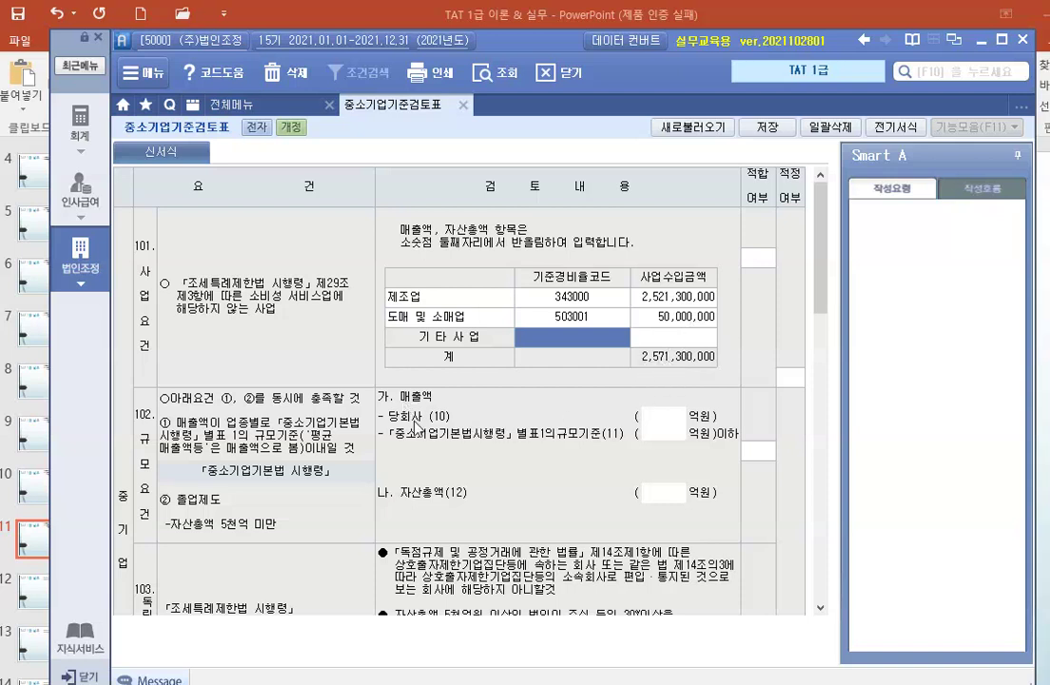
Under 102. 규모요건, set 당회사 (10) 매출액 to 25.7억원 and 자산총액 (12) to 33.4억원.
{"action": "left_click", "coordinate": [663, 416]}
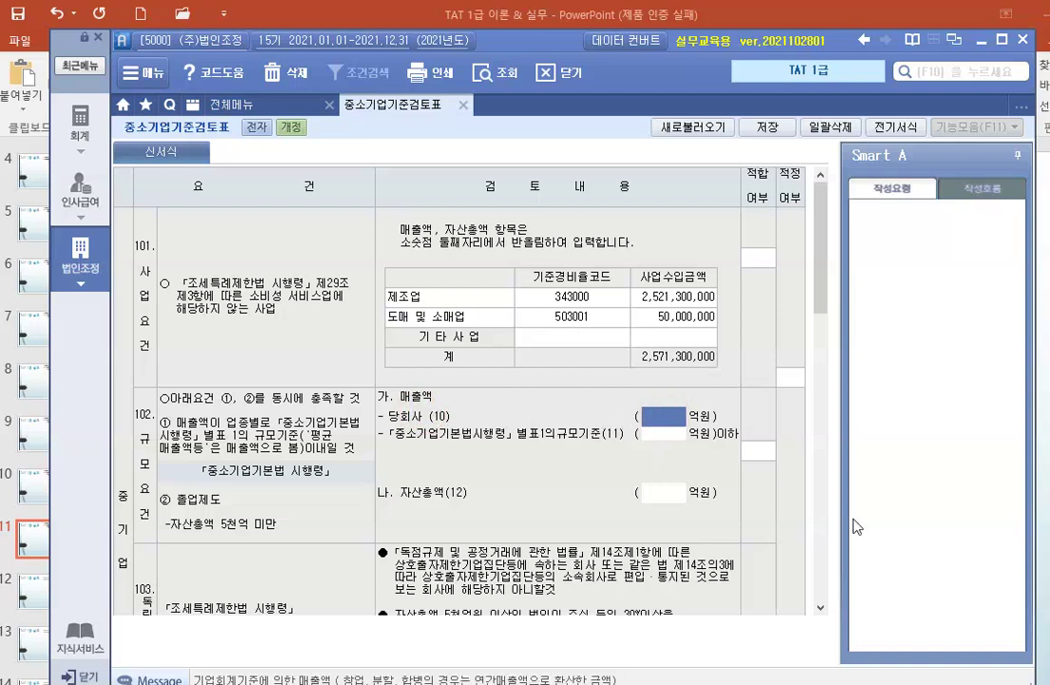
{"action": "type", "text": "25"}
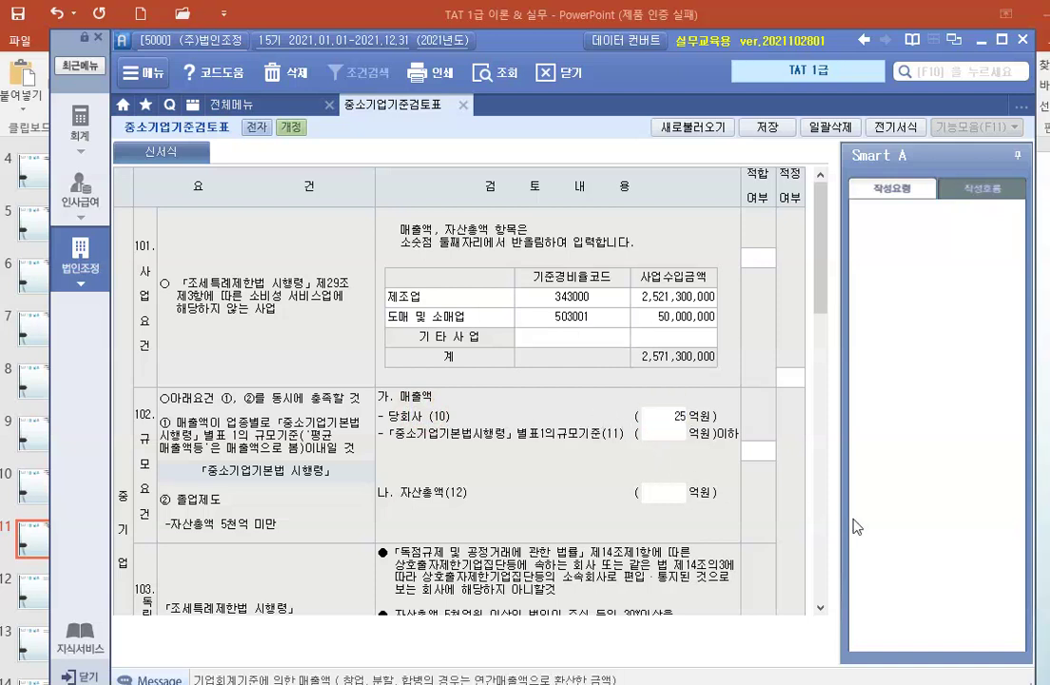
{"action": "key", "text": "Return"}
{"action": "type", "text": "7"}
{"action": "key", "text": "Return"}
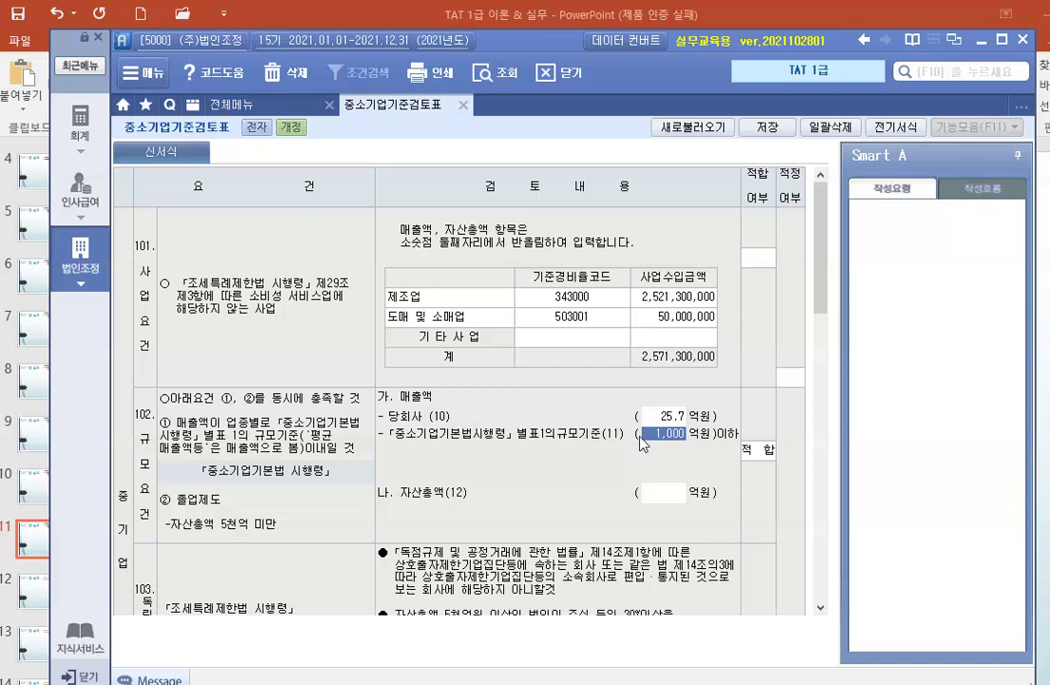
{"action": "left_click", "coordinate": [663, 490]}
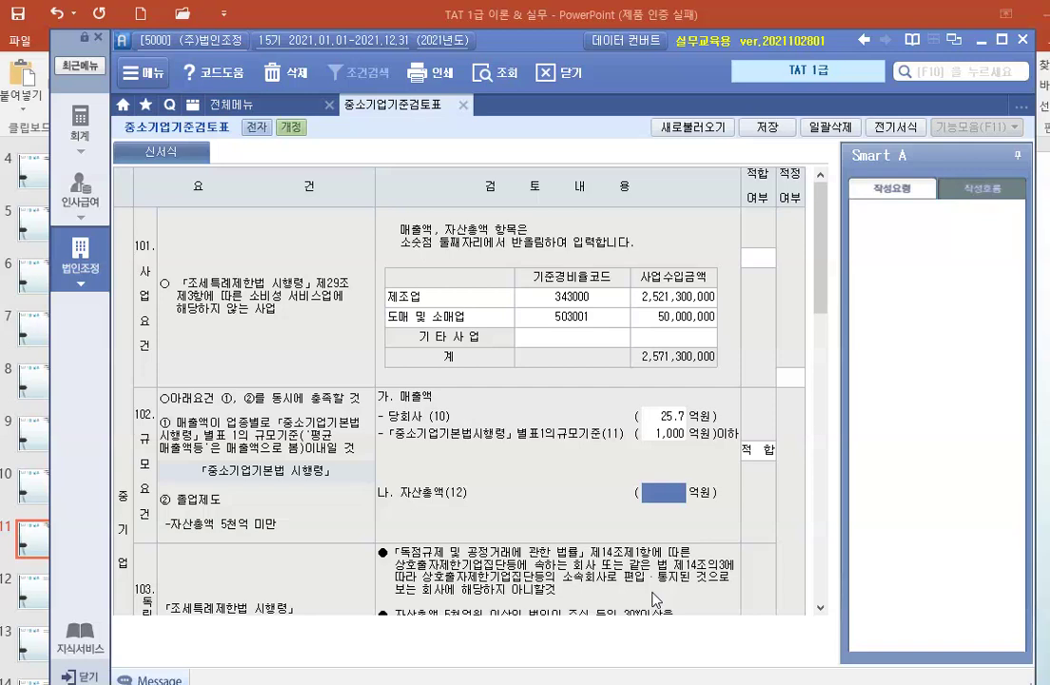
{"action": "type", "text": "33"}
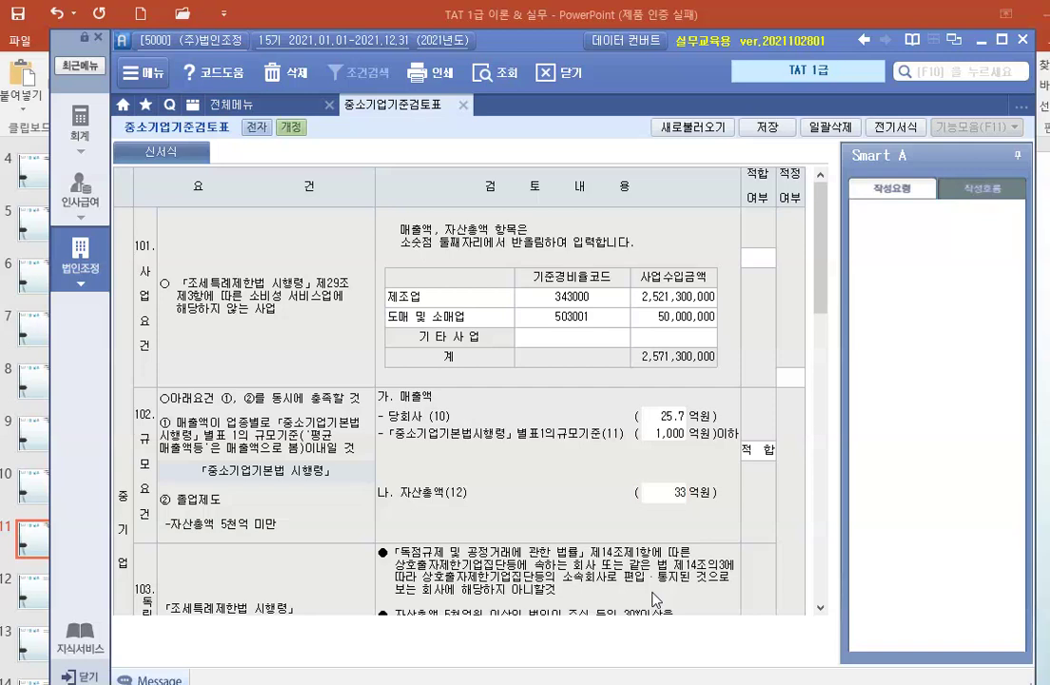
{"action": "type", "text": ".4"}
{"action": "key", "text": "Return"}
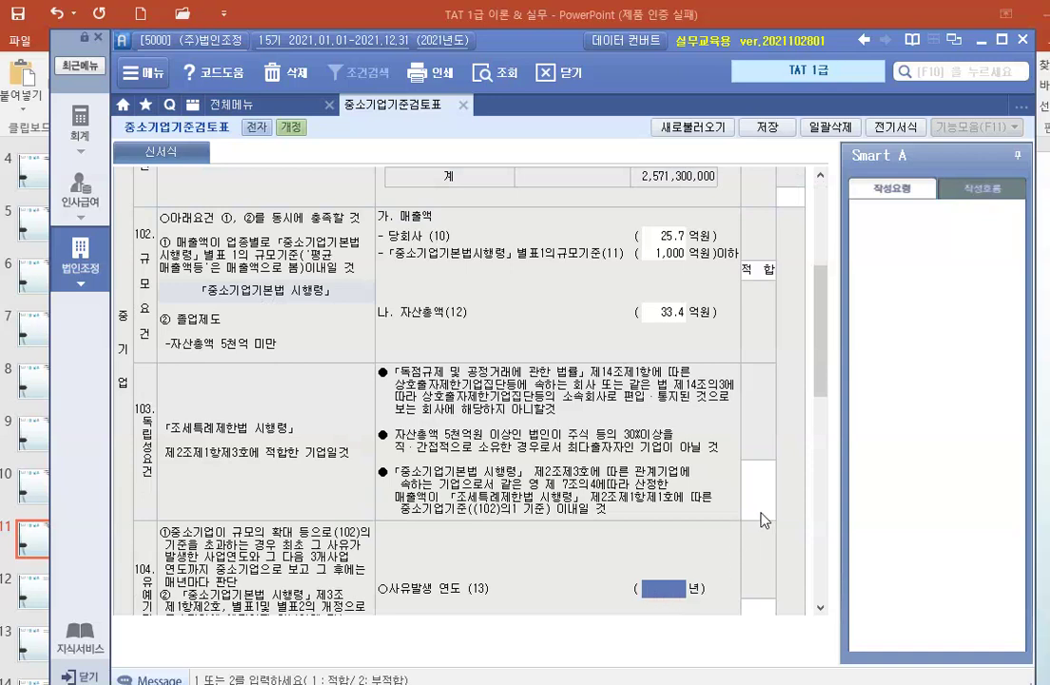
Set 적합여부 to 적합 for 101. 사업요건 and 103. 독립성요건.
{"action": "scroll", "coordinate": [702, 438], "scroll_direction": "up", "scroll_amount": 4}
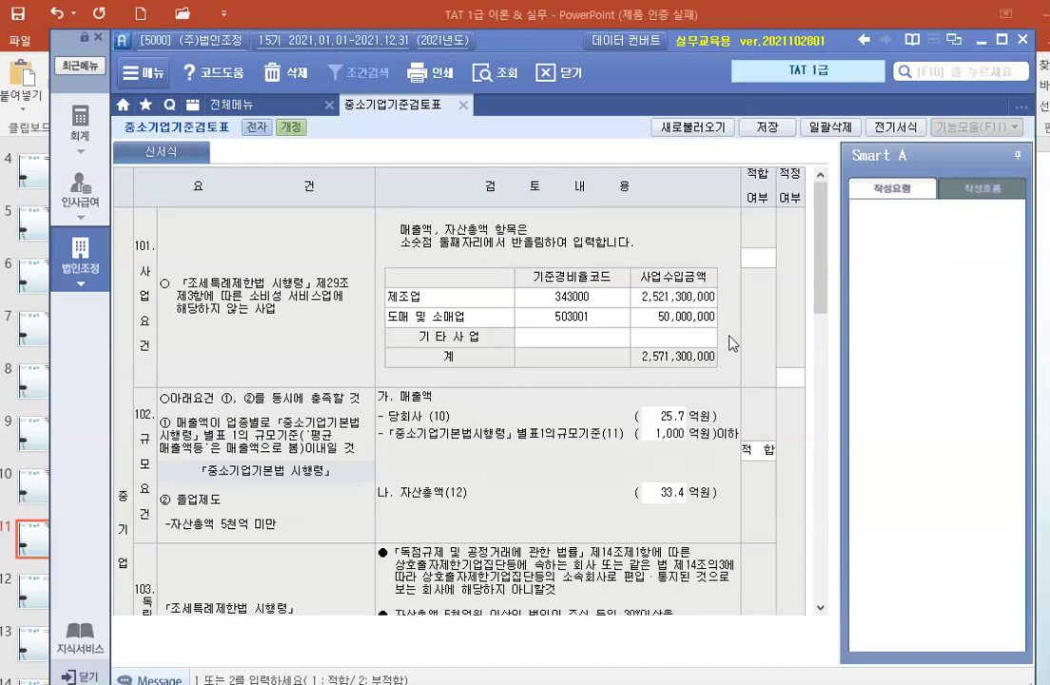
{"action": "scroll", "coordinate": [730, 336], "scroll_direction": "down", "scroll_amount": 4}
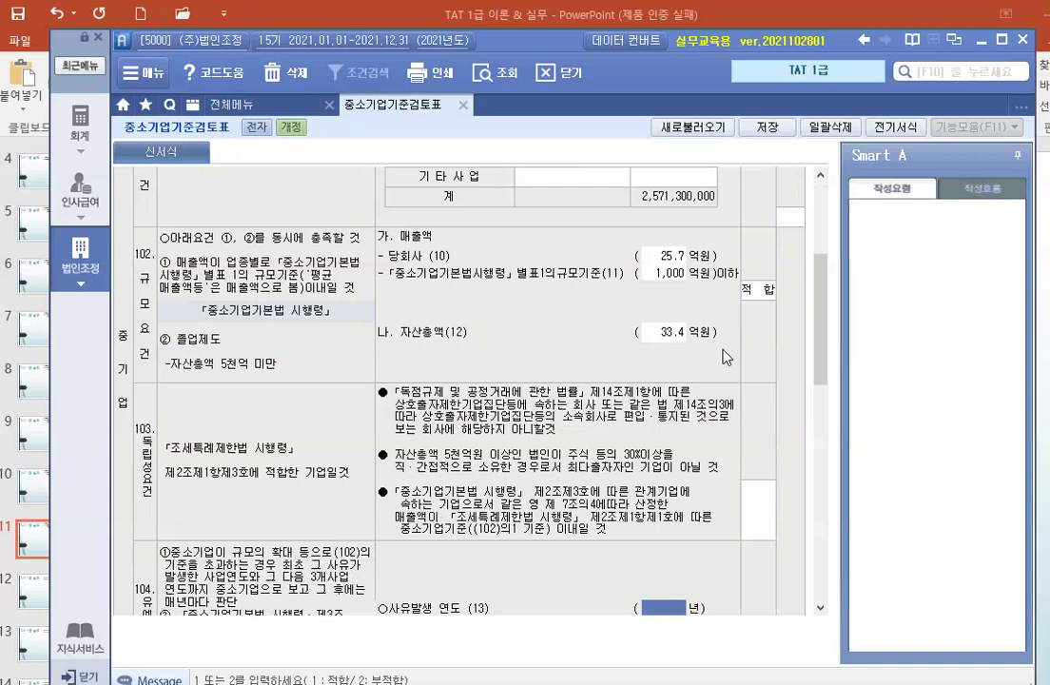
{"action": "left_click", "coordinate": [762, 519]}
{"action": "scroll", "coordinate": [685, 521], "scroll_direction": "down", "scroll_amount": 4}
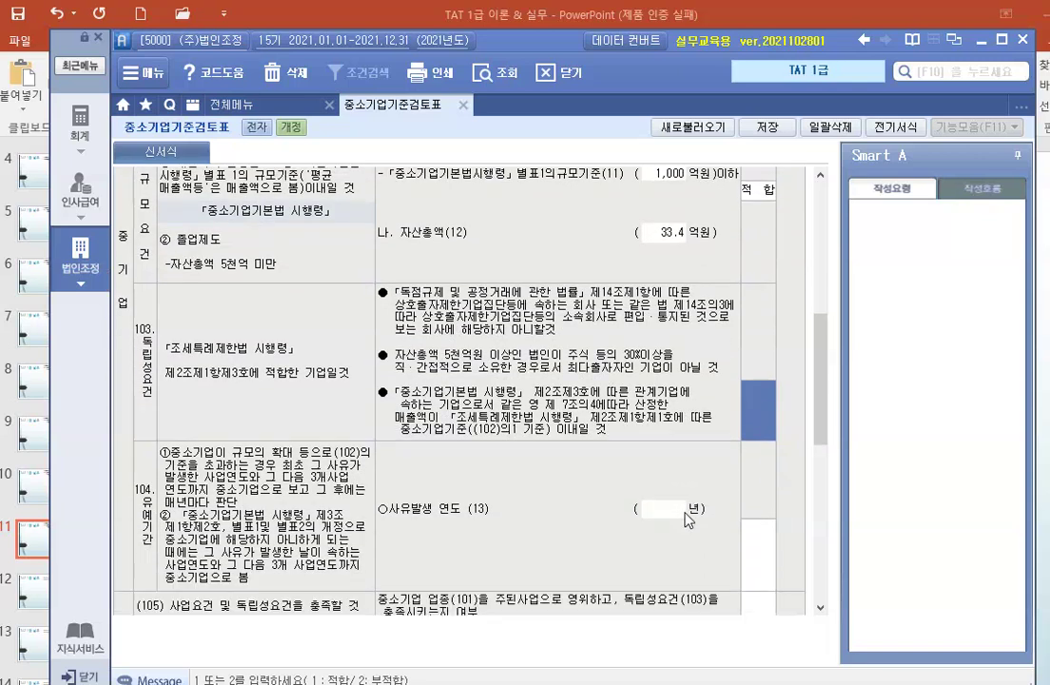
{"action": "scroll", "coordinate": [683, 509], "scroll_direction": "up", "scroll_amount": 5}
{"action": "scroll", "coordinate": [683, 508], "scroll_direction": "up", "scroll_amount": 4}
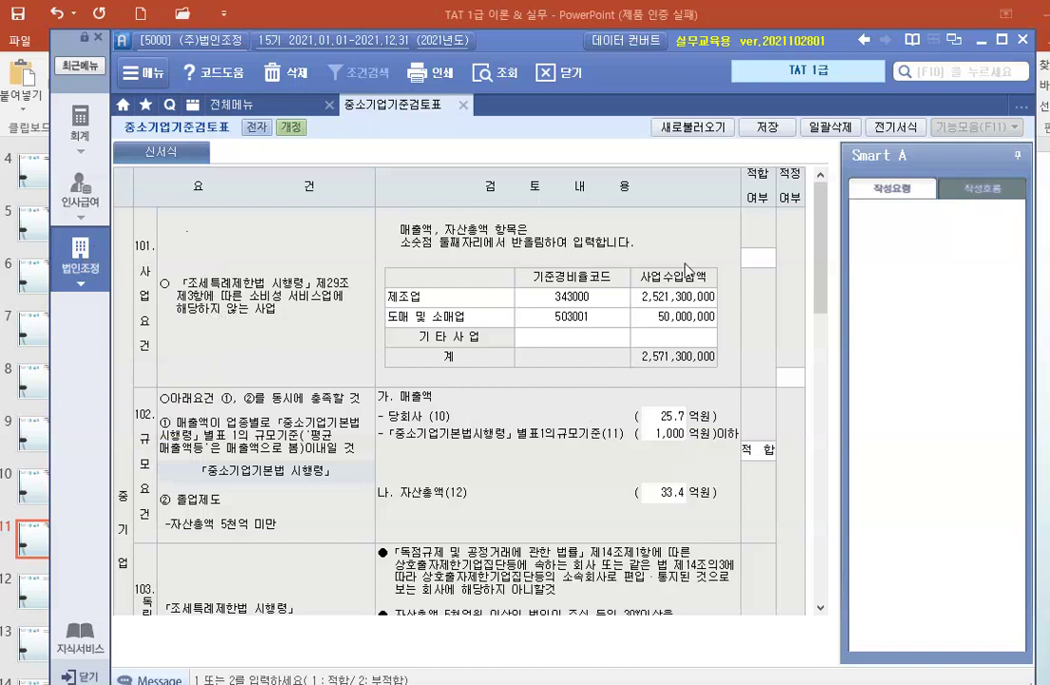
{"action": "left_click", "coordinate": [751, 257]}
{"action": "type", "text": "1"}
{"action": "key", "text": "Return"}
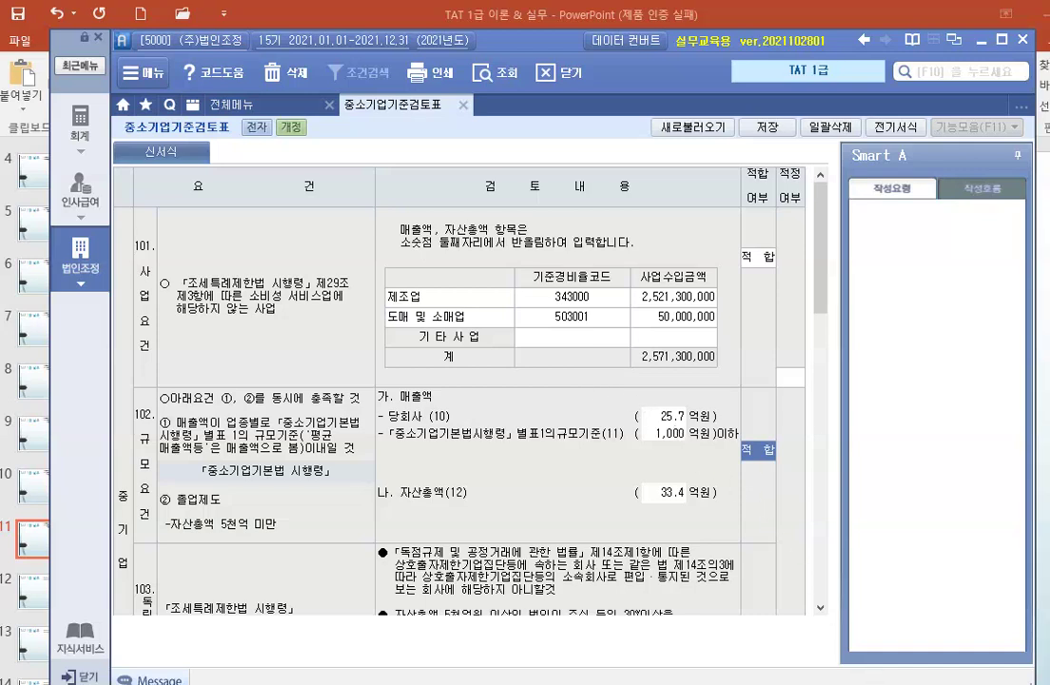
{"action": "scroll", "coordinate": [681, 427], "scroll_direction": "down", "scroll_amount": 5}
{"action": "scroll", "coordinate": [681, 427], "scroll_direction": "up", "scroll_amount": 4}
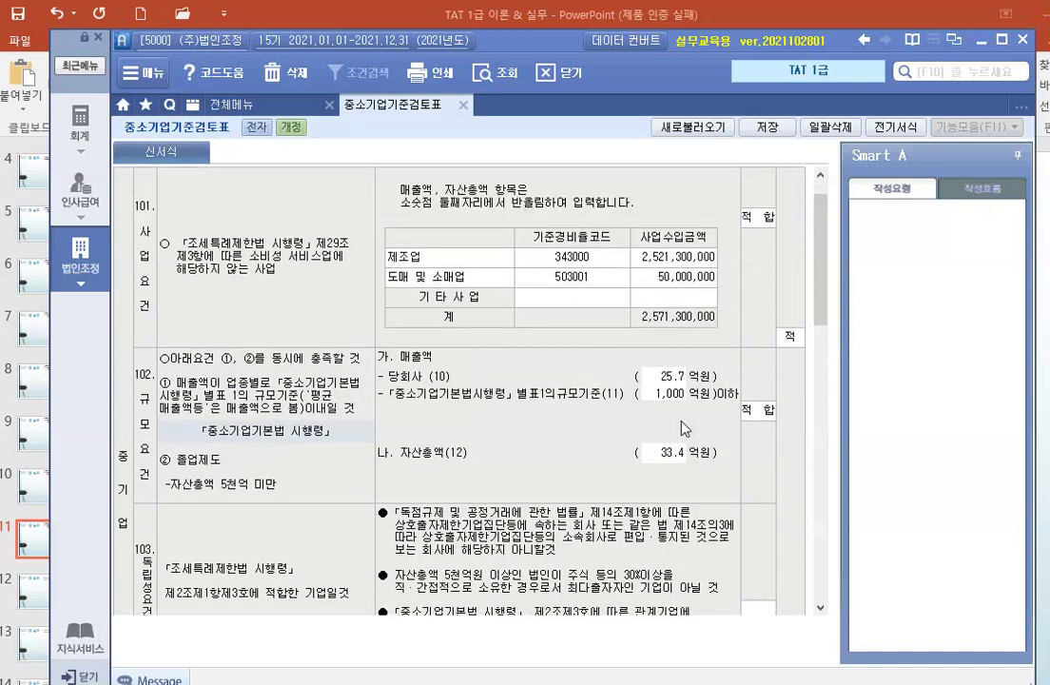
{"action": "scroll", "coordinate": [682, 428], "scroll_direction": "up", "scroll_amount": 1}
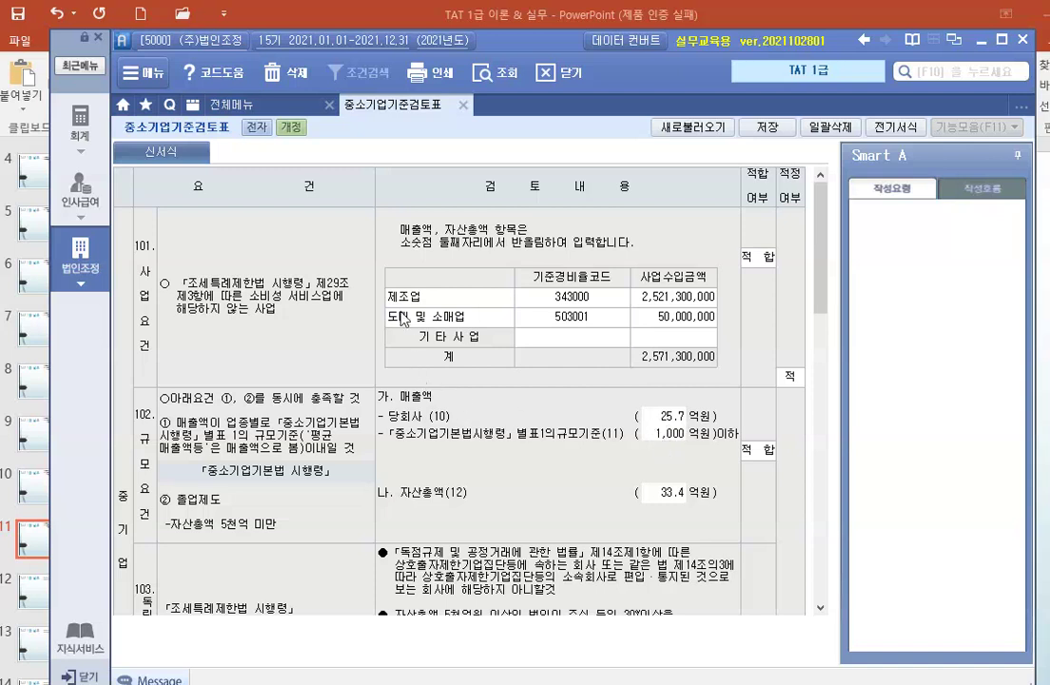
Box the 101. 사업요건 label, its 적합 result and the 적 verdict under 적정여부 in red.
{"action": "key", "text": "ctrl+2"}
{"action": "mouse_move", "coordinate": [136, 231]}
{"action": "left_mouse_down"}
{"action": "mouse_move", "coordinate": [133, 304]}
{"action": "mouse_move", "coordinate": [153, 372]}
{"action": "left_mouse_up"}
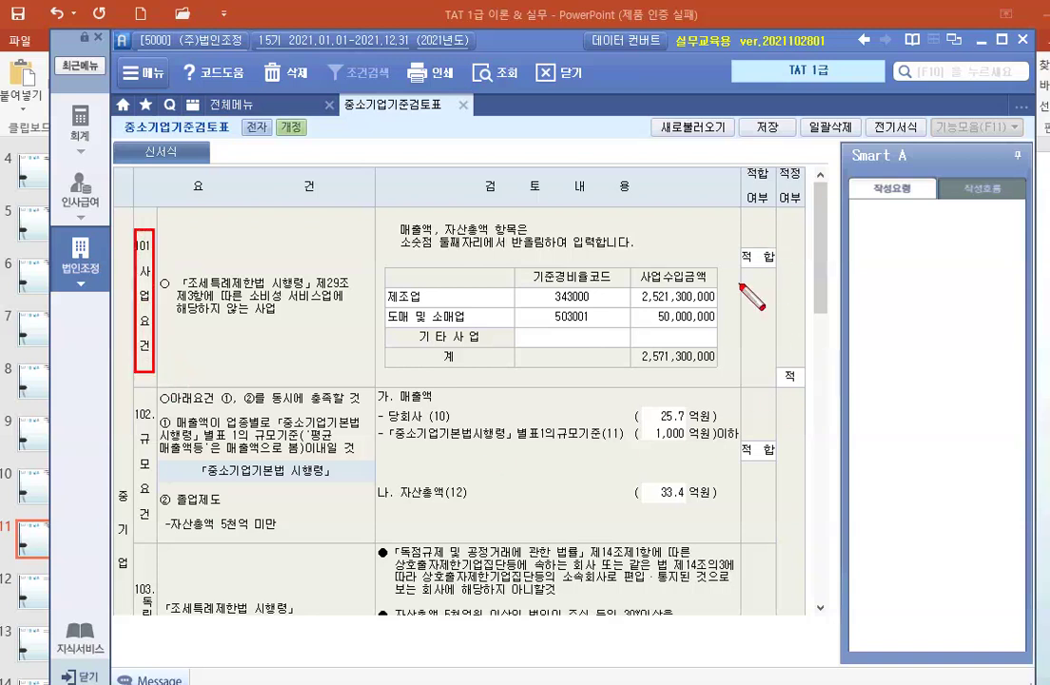
{"action": "left_click_drag", "start_coordinate": [744, 245], "coordinate": [778, 274]}
{"action": "left_click_drag", "start_coordinate": [776, 369], "coordinate": [805, 389]}
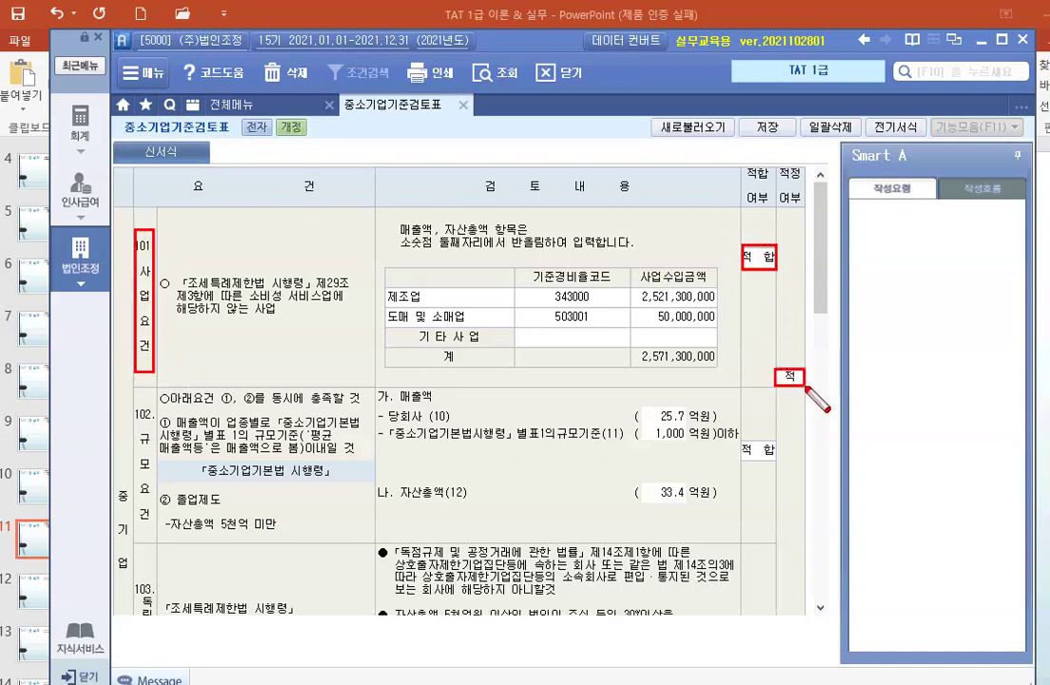
Box the 102. 규모요건, 가. 매출액 and 나. 자산총액 labels with their 1,000 and 33.4억원 amounts in red, and clear all marks.
{"action": "mouse_move", "coordinate": [131, 409]}
{"action": "left_mouse_down"}
{"action": "mouse_move", "coordinate": [120, 469]}
{"action": "mouse_move", "coordinate": [156, 535]}
{"action": "left_mouse_up"}
{"action": "mouse_move", "coordinate": [375, 383]}
{"action": "left_mouse_down"}
{"action": "mouse_move", "coordinate": [381, 411]}
{"action": "mouse_move", "coordinate": [443, 409]}
{"action": "left_mouse_up"}
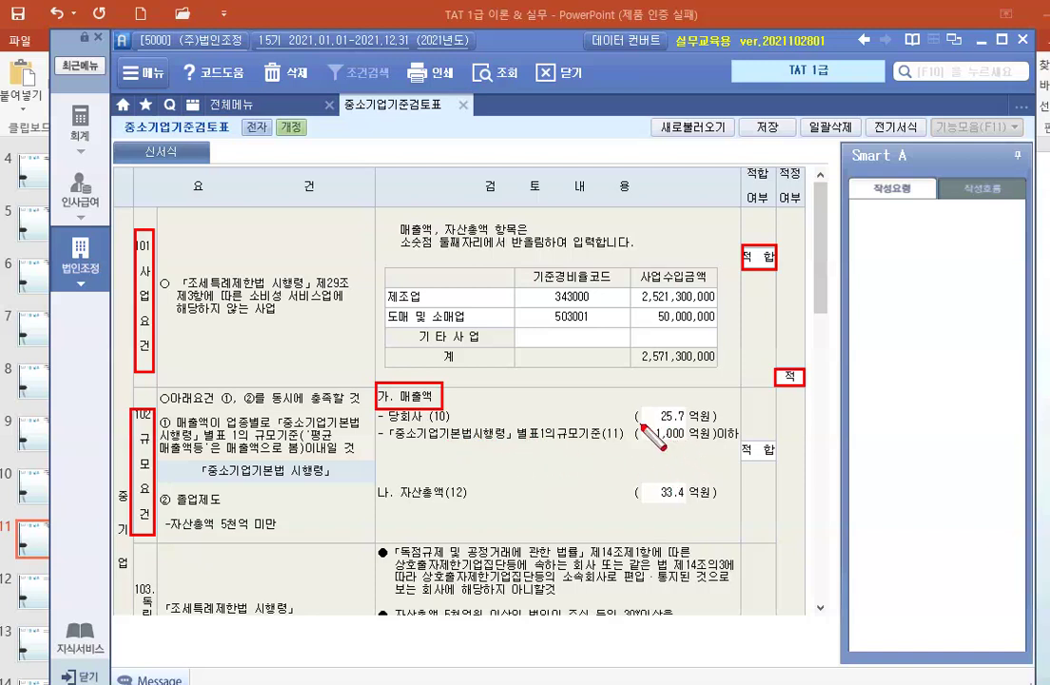
{"action": "mouse_move", "coordinate": [629, 416]}
{"action": "left_mouse_down"}
{"action": "mouse_move", "coordinate": [690, 448]}
{"action": "mouse_move", "coordinate": [640, 425]}
{"action": "left_mouse_up"}
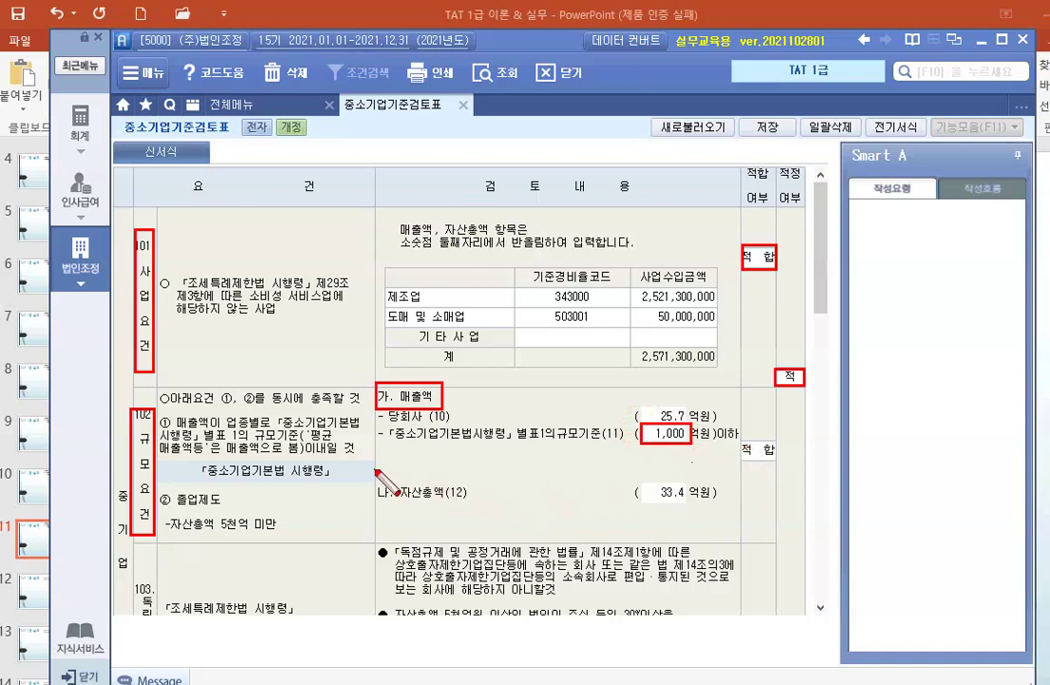
{"action": "mouse_move", "coordinate": [375, 471]}
{"action": "left_mouse_down"}
{"action": "mouse_move", "coordinate": [419, 473]}
{"action": "mouse_move", "coordinate": [448, 500]}
{"action": "left_mouse_up"}
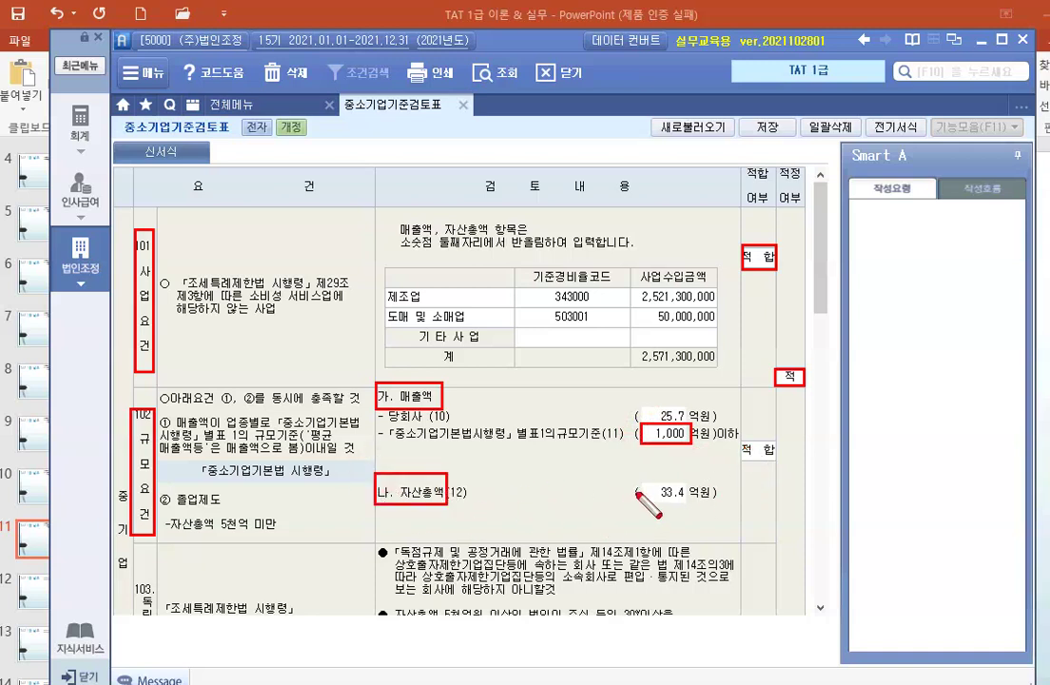
{"action": "mouse_move", "coordinate": [637, 492]}
{"action": "left_mouse_down"}
{"action": "mouse_move", "coordinate": [643, 481]}
{"action": "mouse_move", "coordinate": [709, 485]}
{"action": "mouse_move", "coordinate": [685, 505]}
{"action": "mouse_move", "coordinate": [720, 519]}
{"action": "left_mouse_up"}
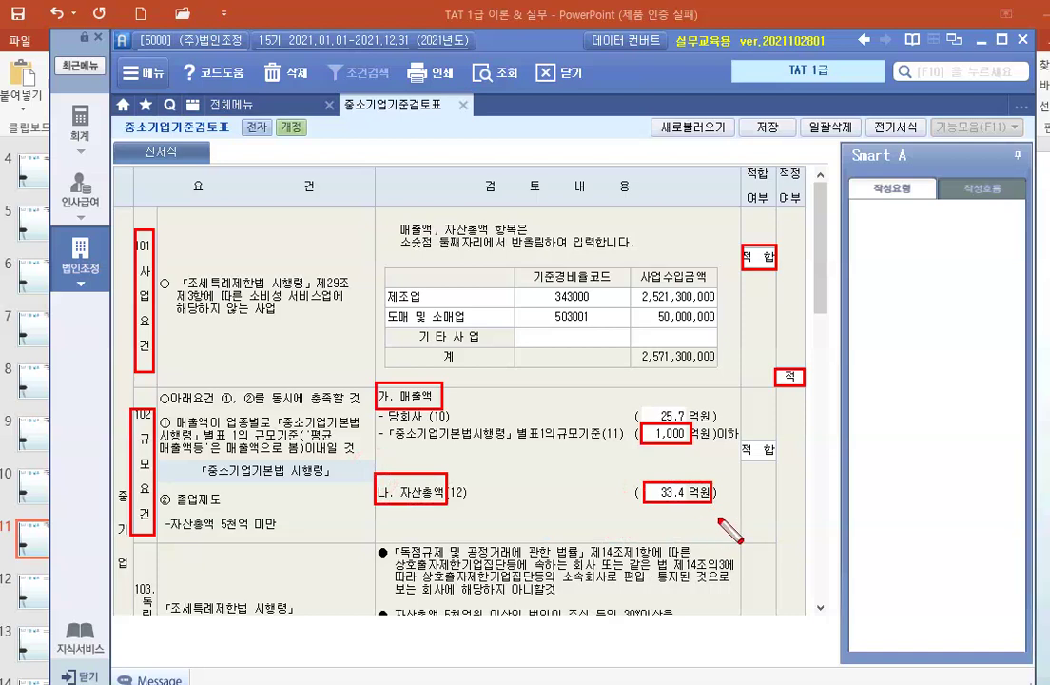
{"action": "left_click_drag", "start_coordinate": [743, 434], "coordinate": [767, 463]}
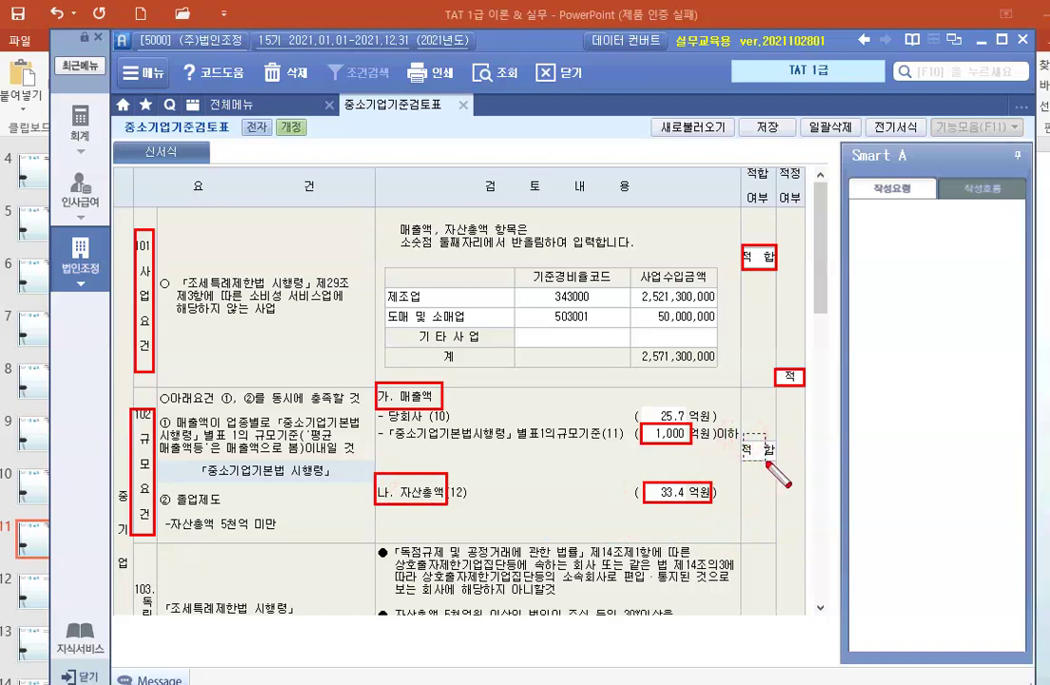
{"action": "key", "text": "Escape"}
Box the 103. 독립성요건 label, its 적합 result and its three review conditions in red, and clear the marks.
{"action": "scroll", "coordinate": [489, 389], "scroll_direction": "down", "scroll_amount": 3}
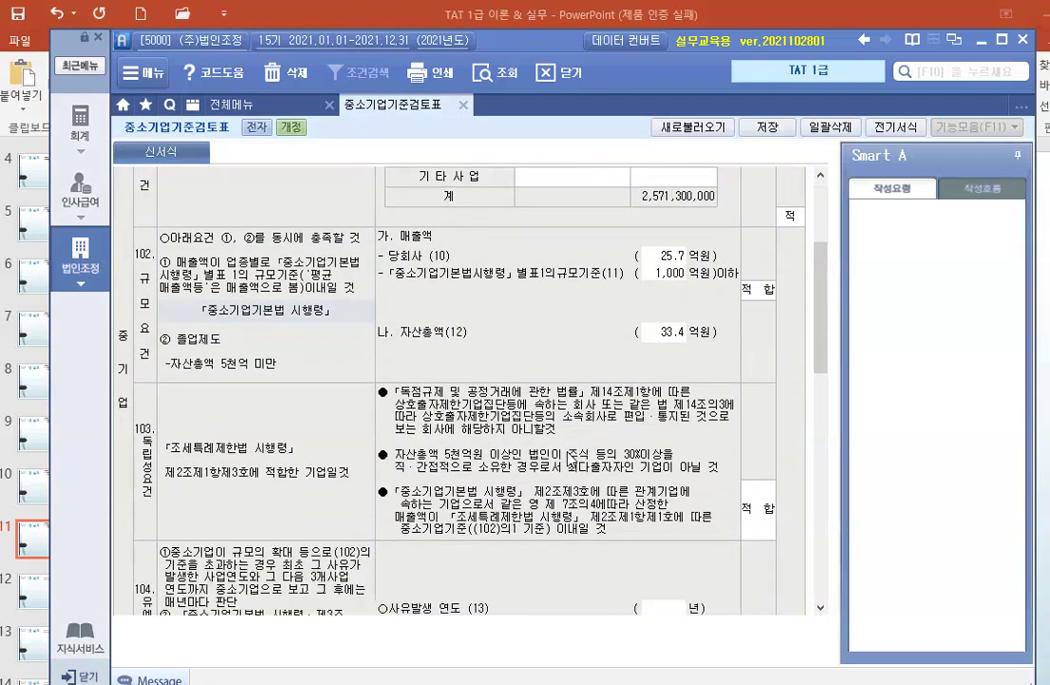
{"action": "key", "text": "ctrl+p"}
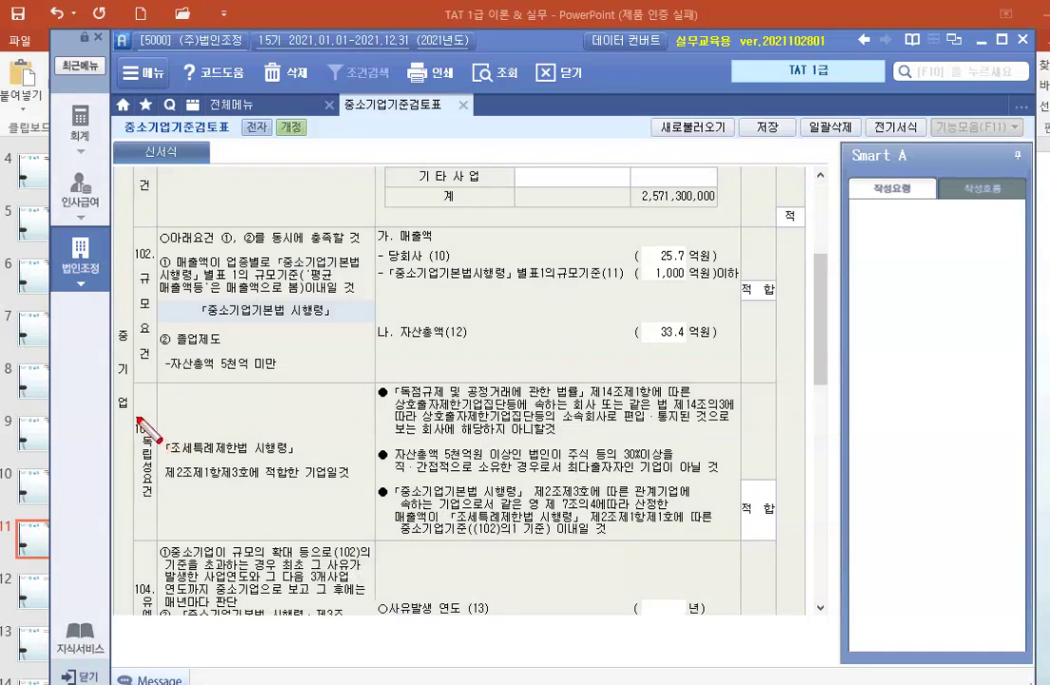
{"action": "left_click_drag", "start_coordinate": [137, 417], "coordinate": [156, 512]}
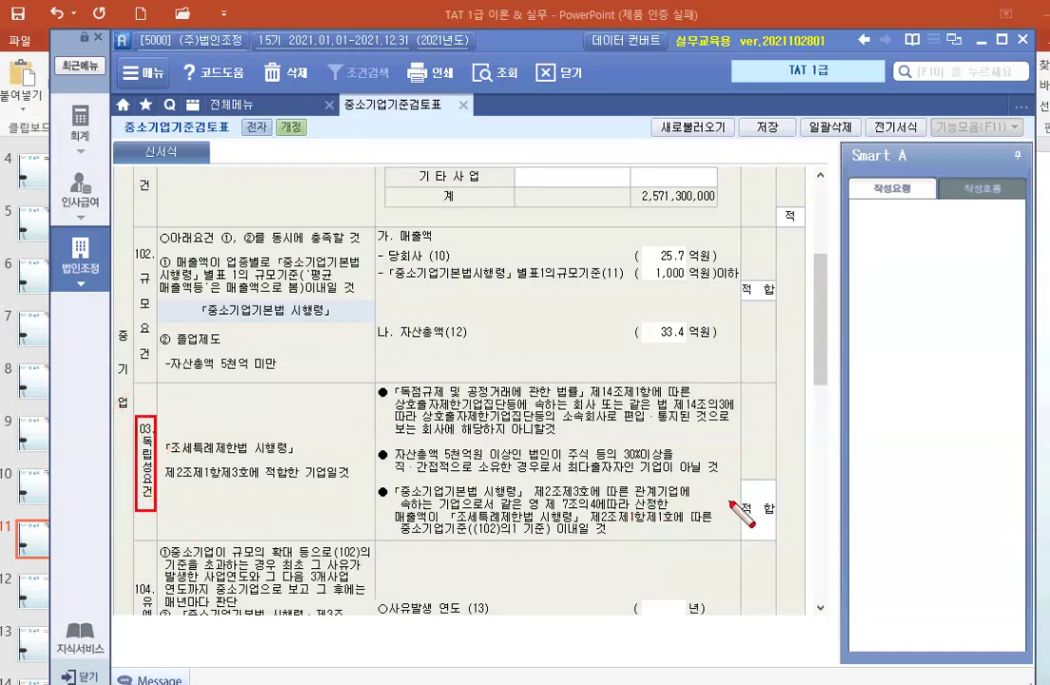
{"action": "mouse_move", "coordinate": [733, 504]}
{"action": "left_mouse_down"}
{"action": "mouse_move", "coordinate": [791, 505]}
{"action": "mouse_move", "coordinate": [738, 531]}
{"action": "mouse_move", "coordinate": [739, 504]}
{"action": "left_mouse_up"}
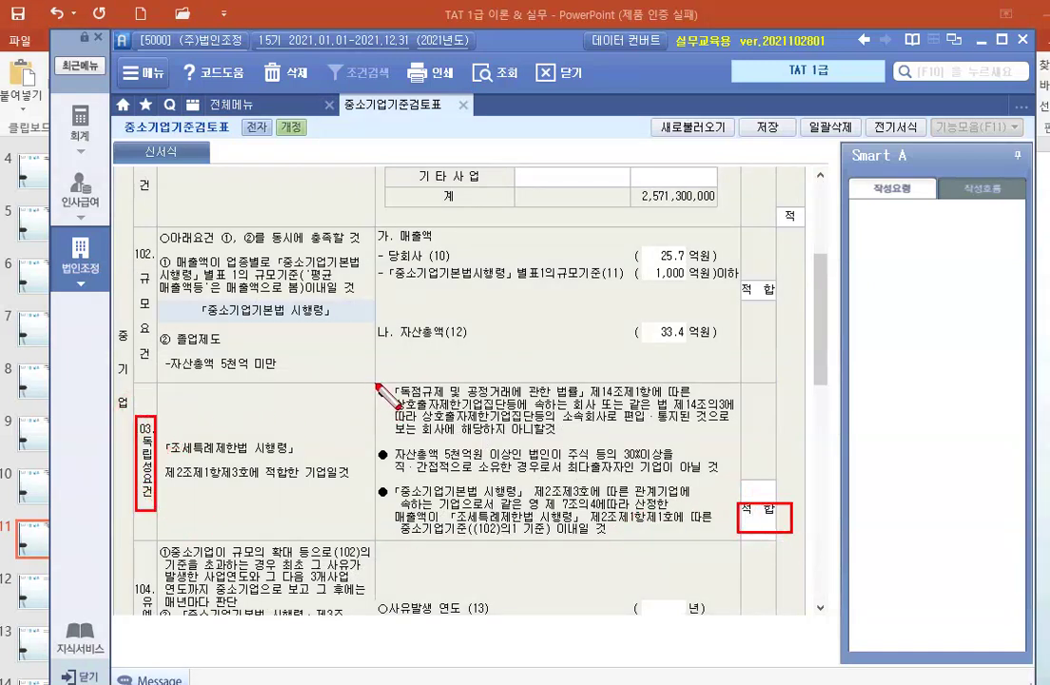
{"action": "left_click_drag", "start_coordinate": [378, 384], "coordinate": [728, 535]}
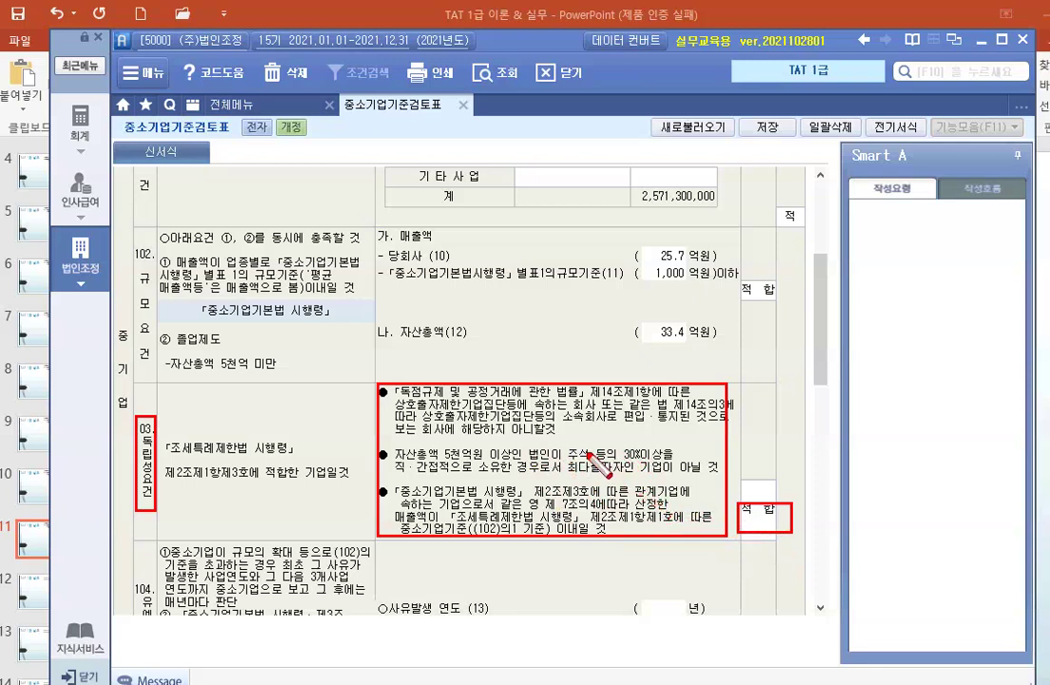
{"action": "key", "text": "Escape"}
{"action": "scroll", "coordinate": [549, 412], "scroll_direction": "up", "scroll_amount": 3}
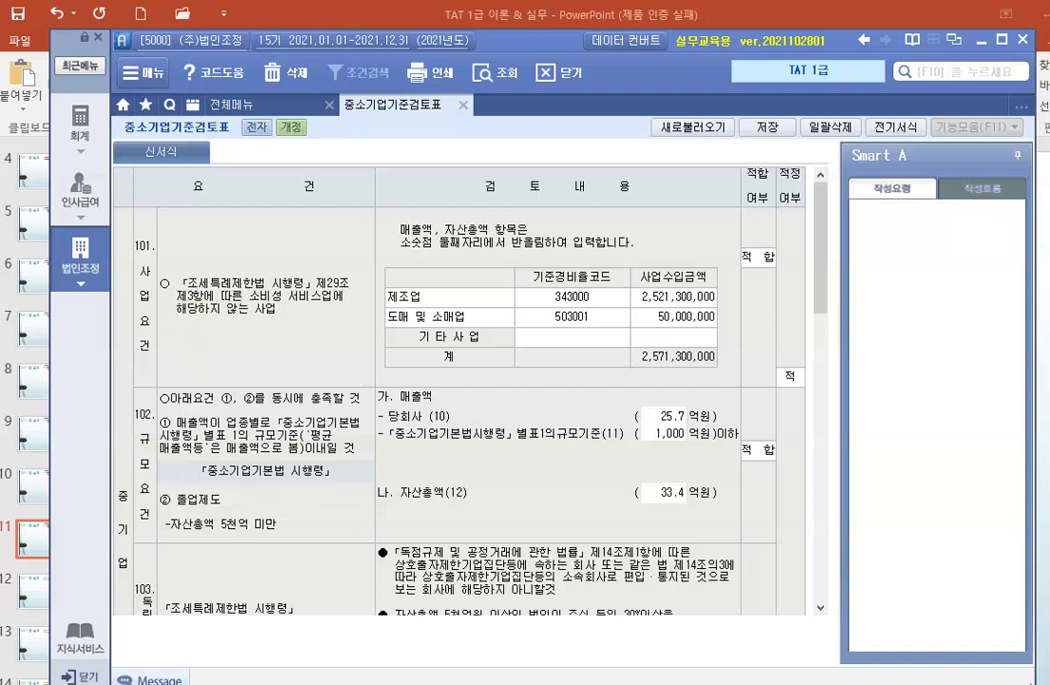
Switch to PowerPoint and paste a copy of slide 11 directly after it, keeping the destination theme.
{"action": "left_click", "coordinate": [438, 659]}
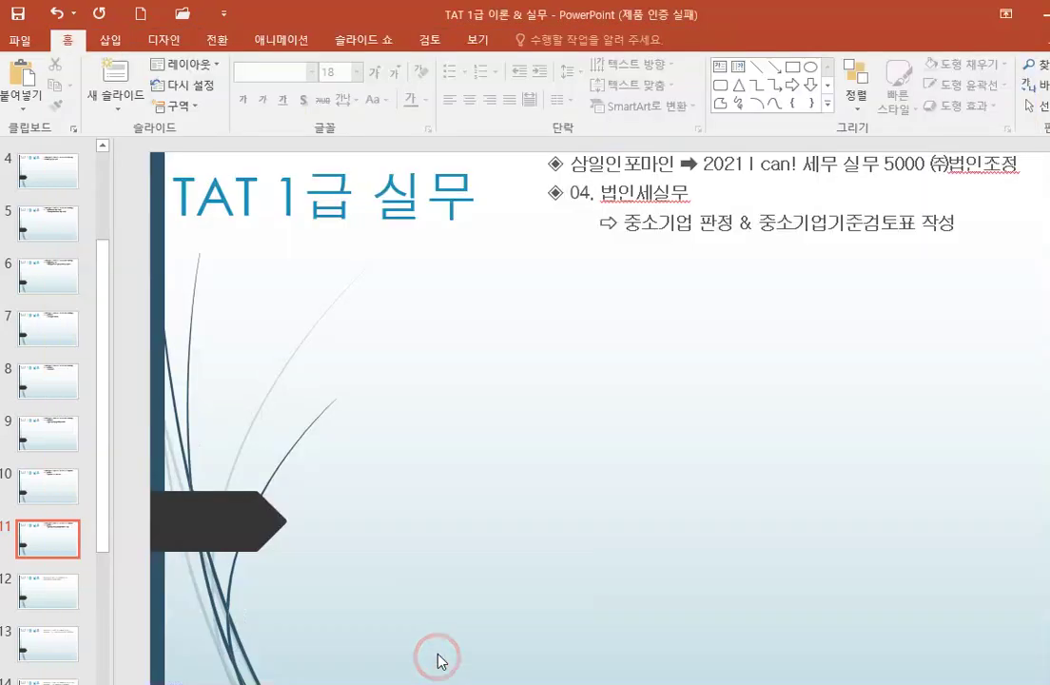
{"action": "right_click", "coordinate": [53, 545]}
{"action": "left_click", "coordinate": [100, 232]}
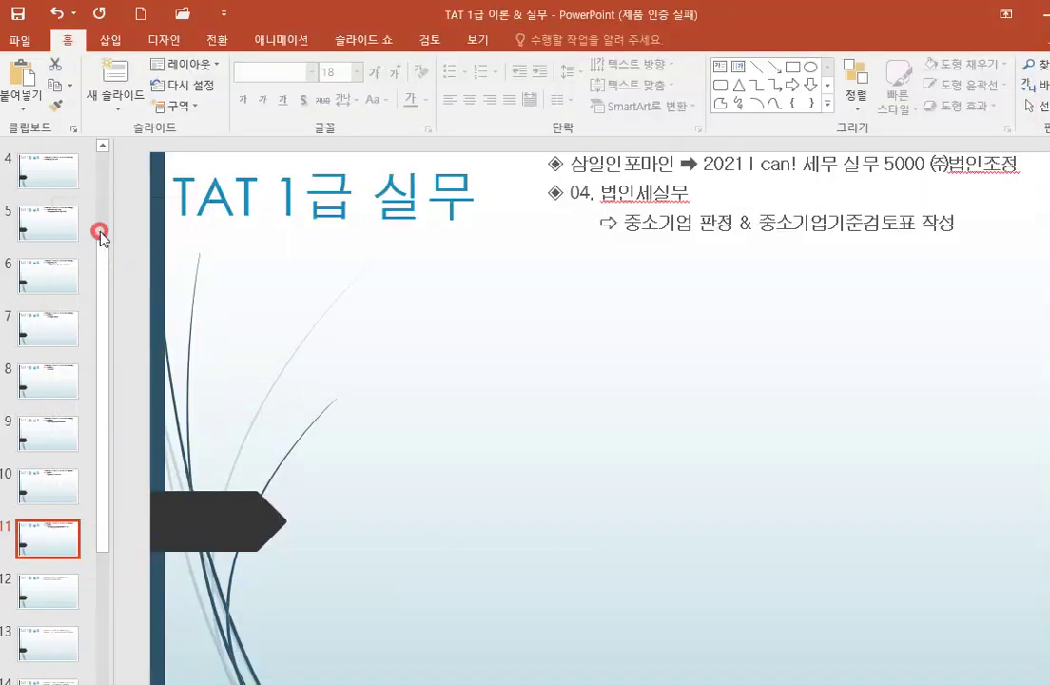
{"action": "right_click", "coordinate": [43, 550]}
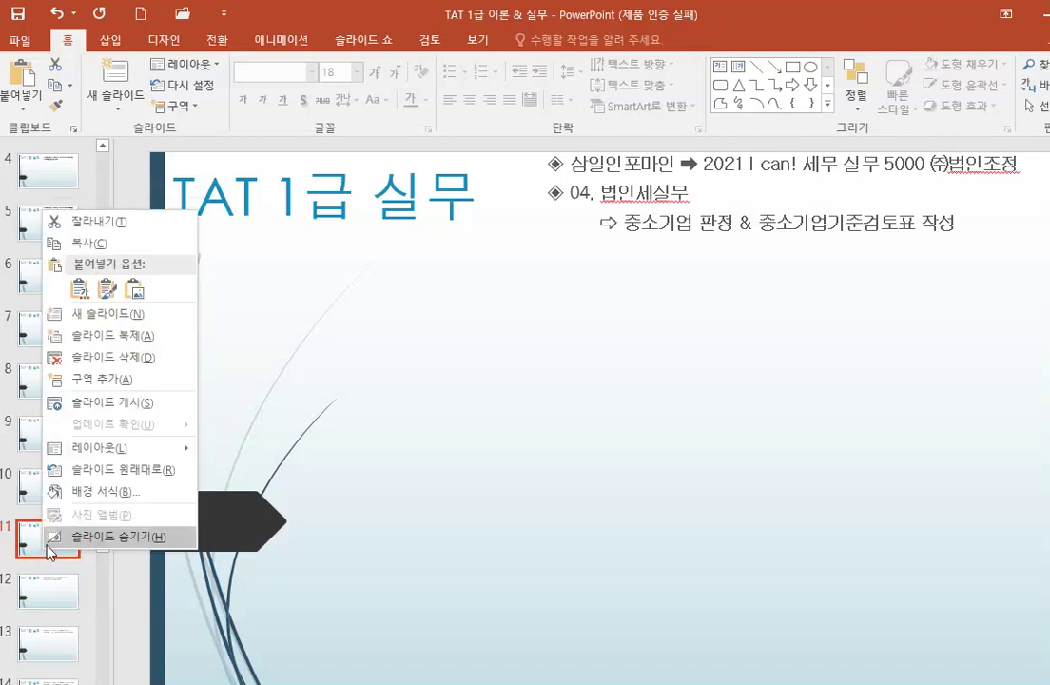
{"action": "left_click", "coordinate": [83, 289]}
{"action": "left_click", "coordinate": [54, 601]}
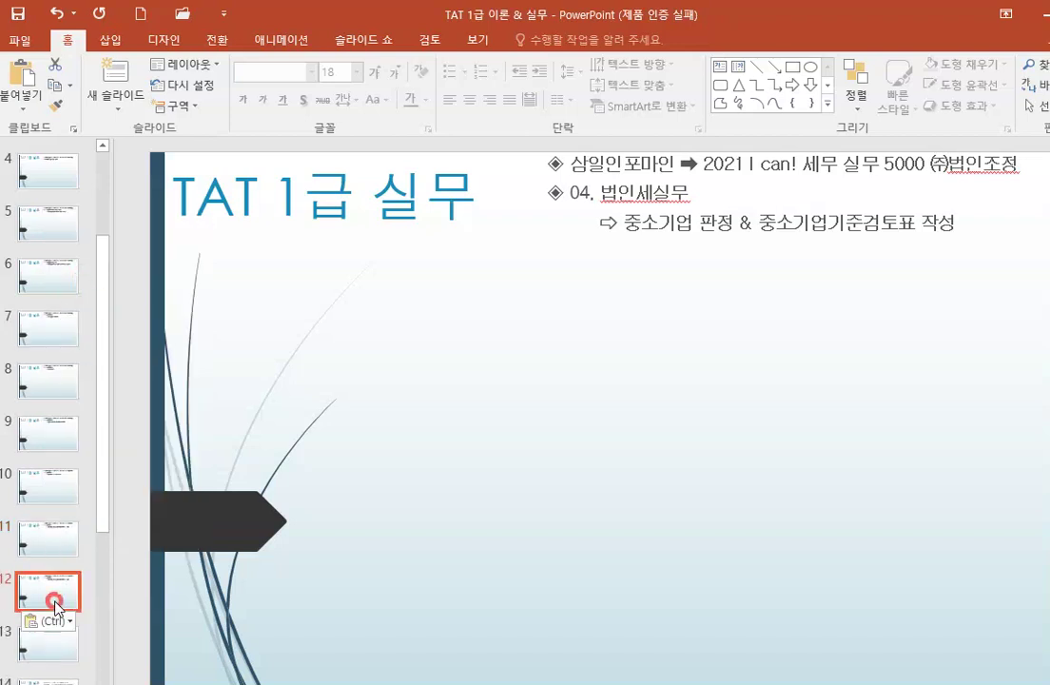
Insert the number 03. in the third text line of slide 12, near the start of the 중소기업 판정 & 중소기업기준검토표 작성 title.
{"action": "left_click", "coordinate": [624, 226]}
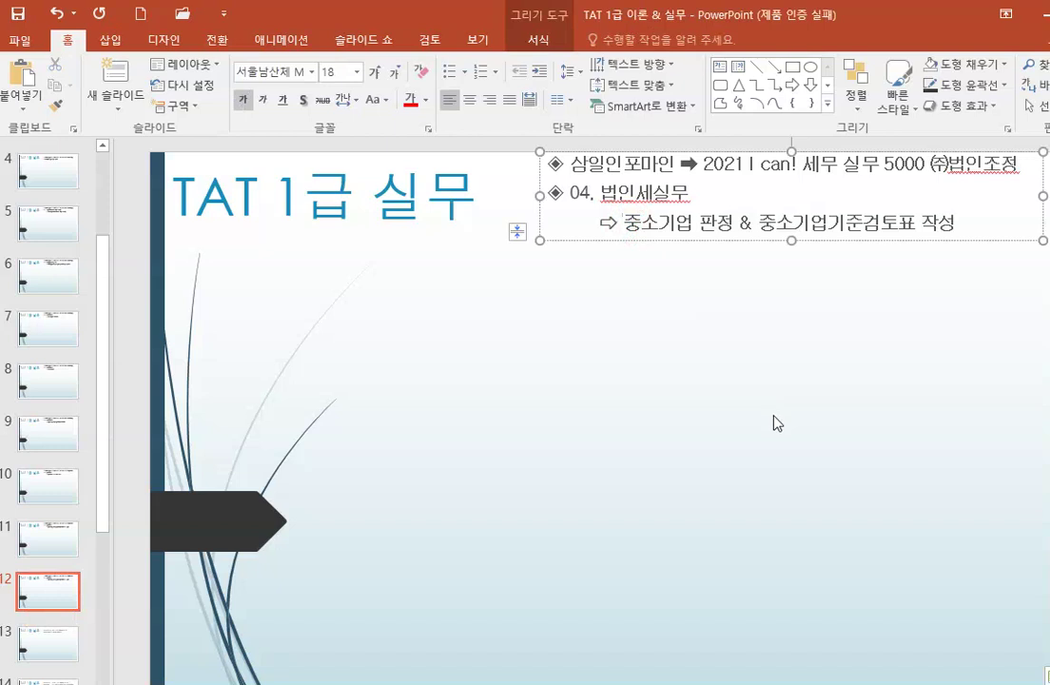
{"action": "type", "text": "03"}
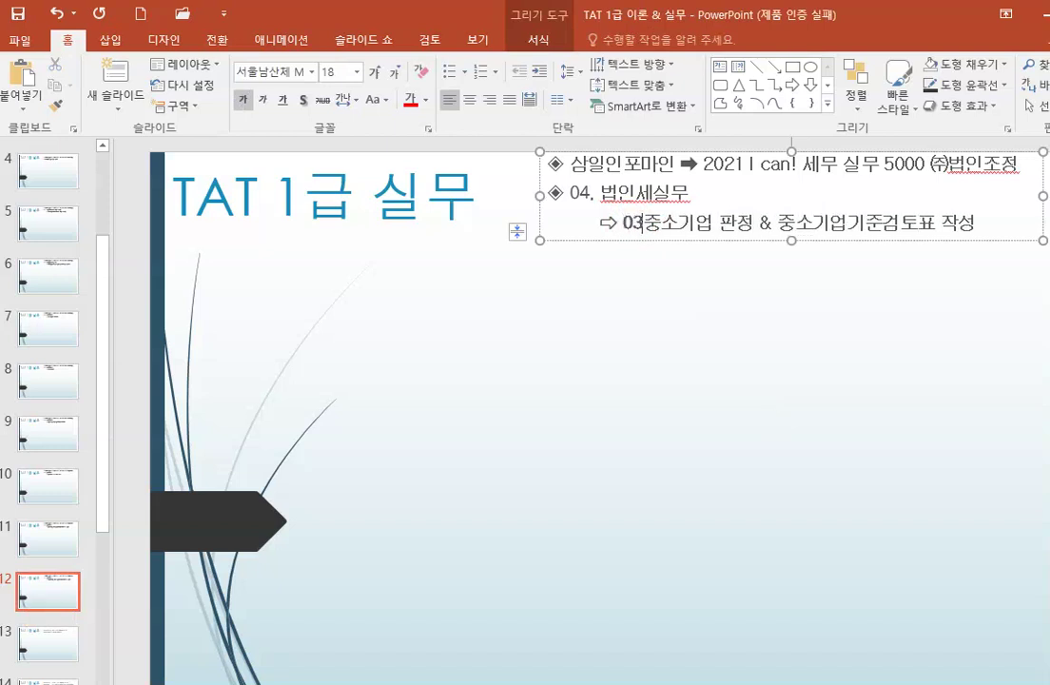
{"action": "key", "text": "BackSpace"}
{"action": "key", "text": "BackSpace"}
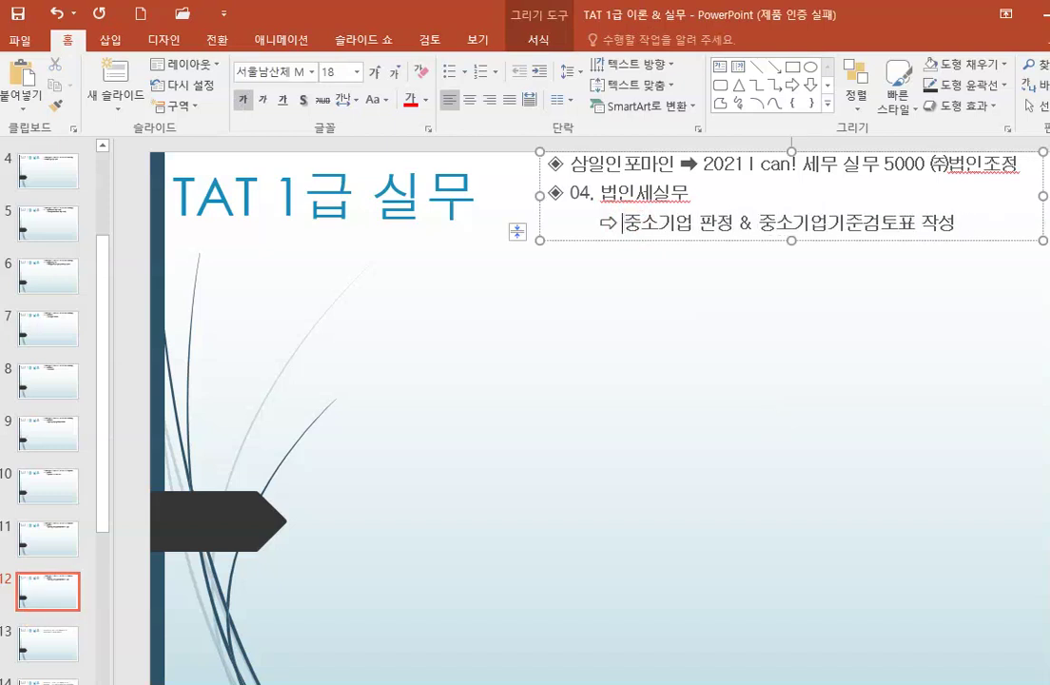
{"action": "type", "text": "03."}
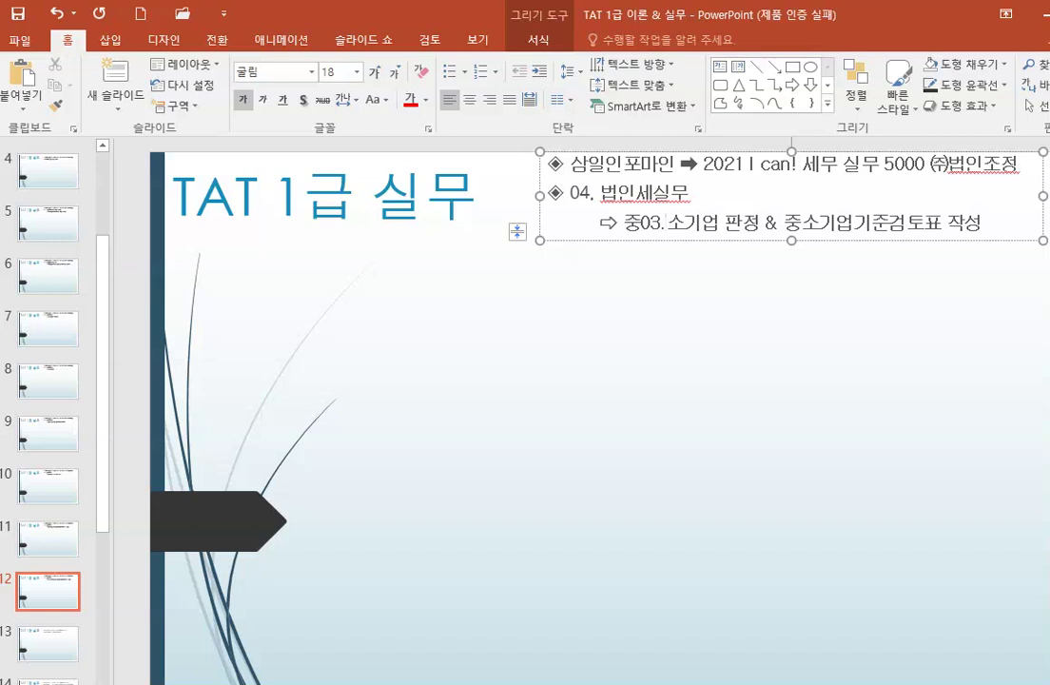
Replace the old title text after 03. on slide 12 with 기초정보관리.
{"action": "key", "text": "Delete"}
{"action": "key", "text": "Delete"}
{"action": "key", "text": "Delete"}
{"action": "key", "text": "Delete"}
{"action": "key", "text": "Delete"}
{"action": "key", "text": "Delete"}
{"action": "key", "text": "Delete"}
{"action": "key", "text": "Delete"}
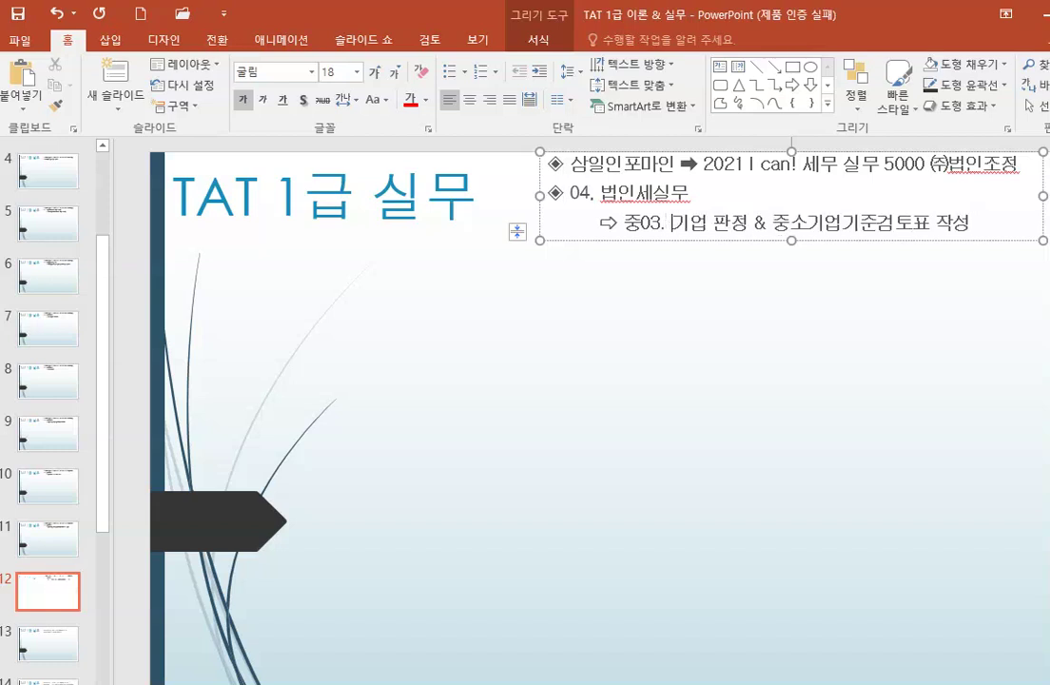
{"action": "key", "text": "Delete"}
{"action": "key", "text": "Delete"}
{"action": "key", "text": "Delete"}
{"action": "key", "text": "Delete"}
{"action": "key", "text": "Delete"}
{"action": "key", "text": "Delete"}
{"action": "key", "text": "Delete"}
{"action": "key", "text": "Delete"}
{"action": "key", "text": "Delete"}
{"action": "key", "text": "Delete"}
{"action": "key", "text": "Delete"}
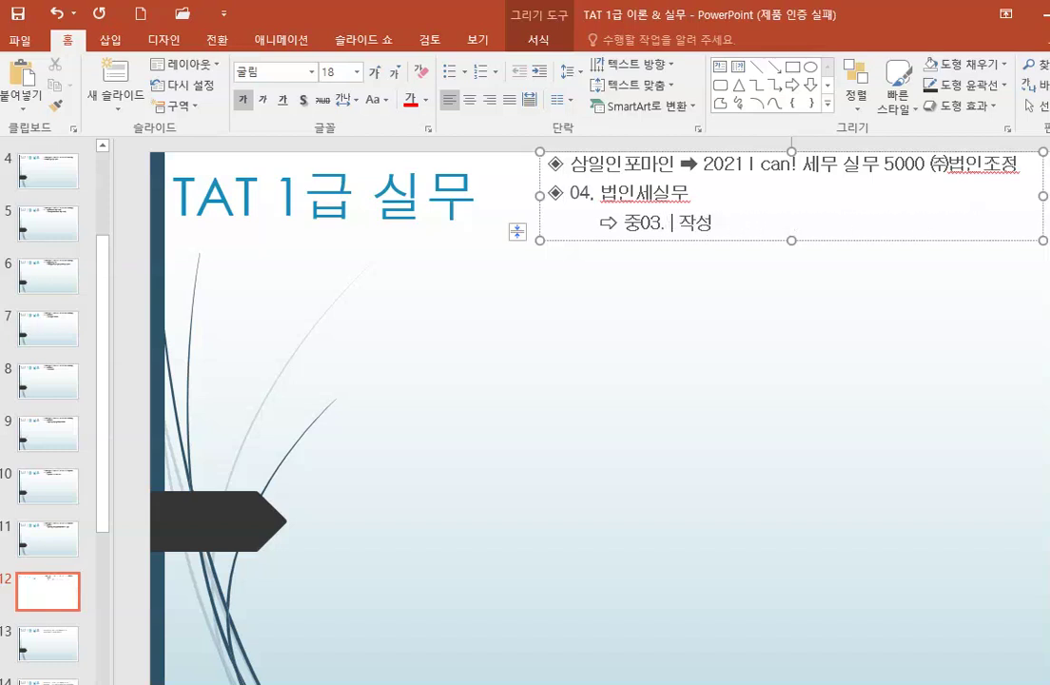
{"action": "key", "text": "Delete"}
{"action": "type", "text": "기출"}
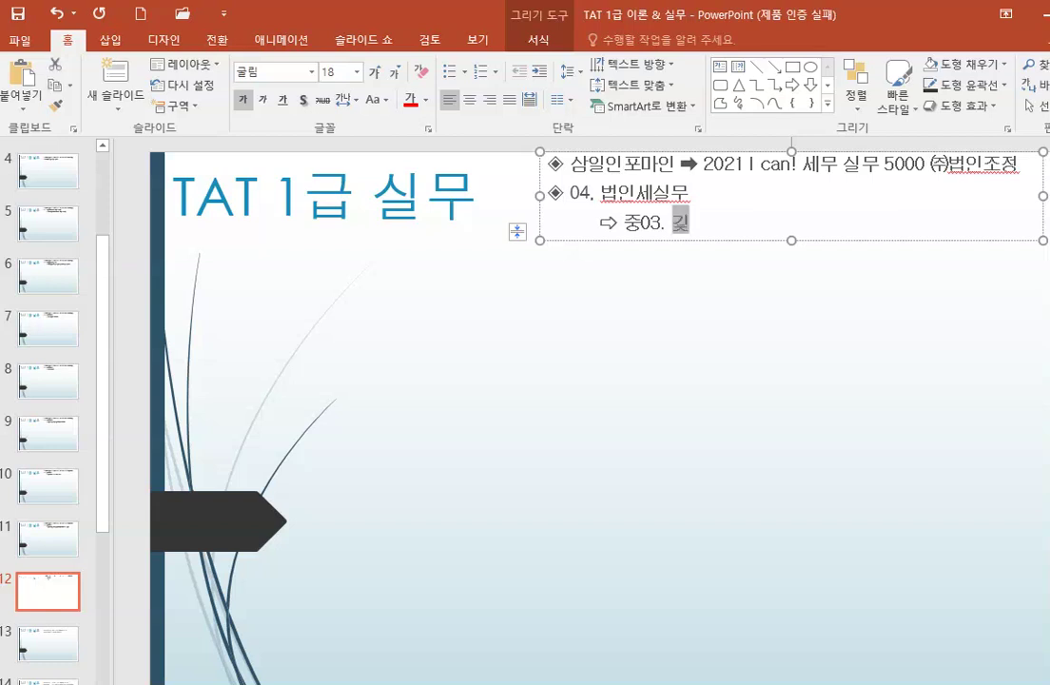
{"action": "type", "text": "정보관리"}
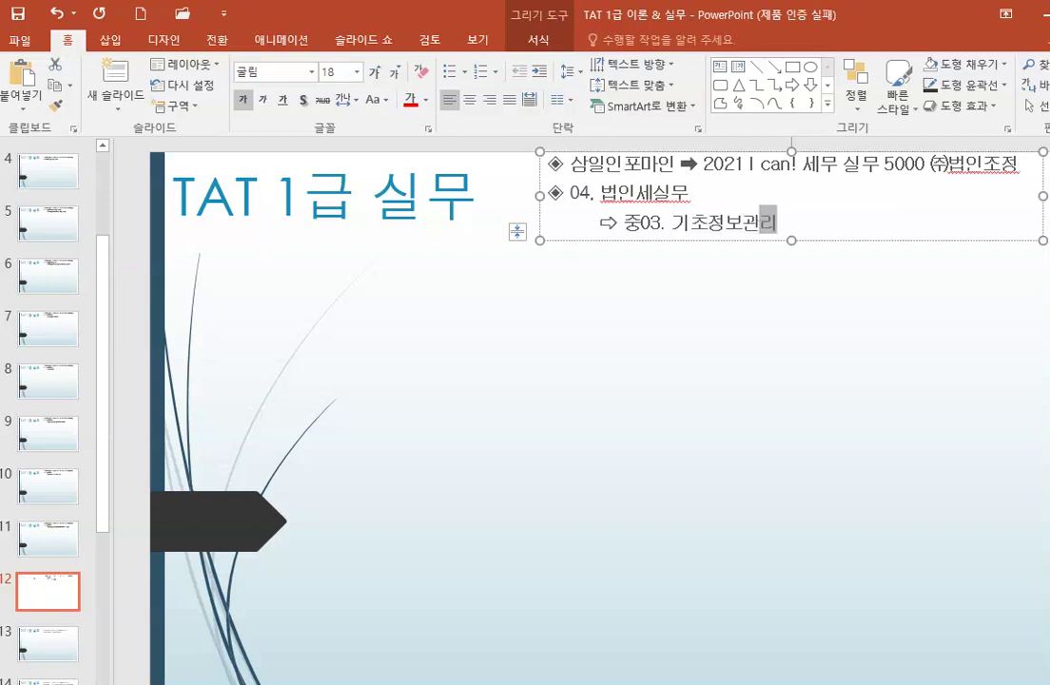
Remove the stray 중 in front of 03. 기초정보관리 on slide 12.
{"action": "key", "text": "Left"}
{"action": "key", "text": "Left"}
{"action": "key", "text": "Left"}
{"action": "key", "text": "Left"}
{"action": "key", "text": "Left"}
{"action": "key", "text": "Left"}
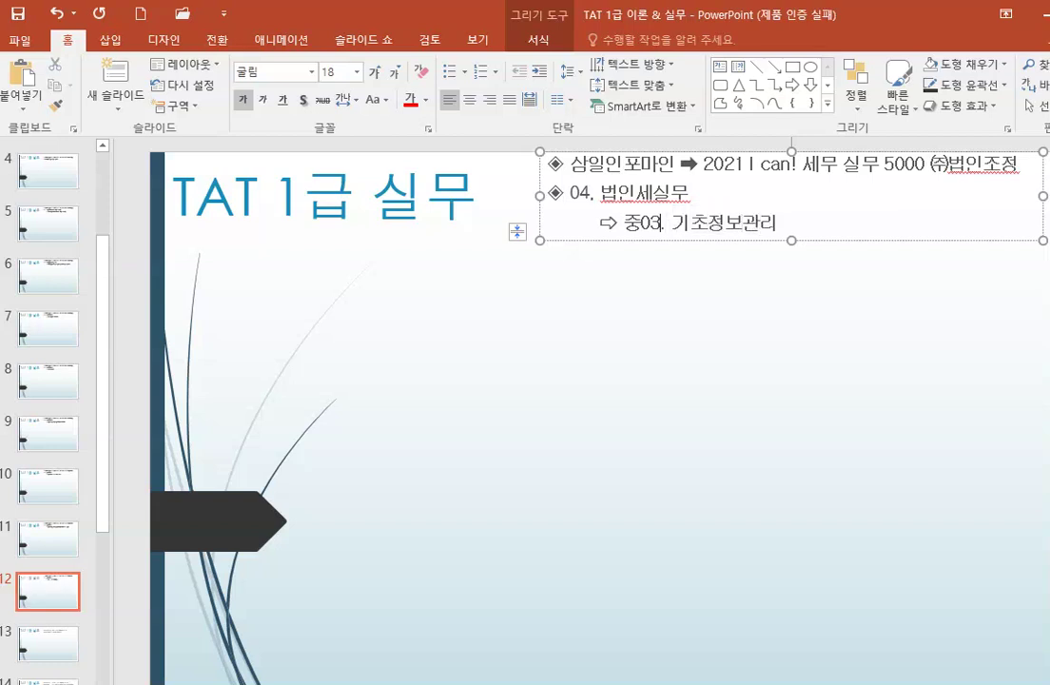
{"action": "key", "text": "BackSpace"}
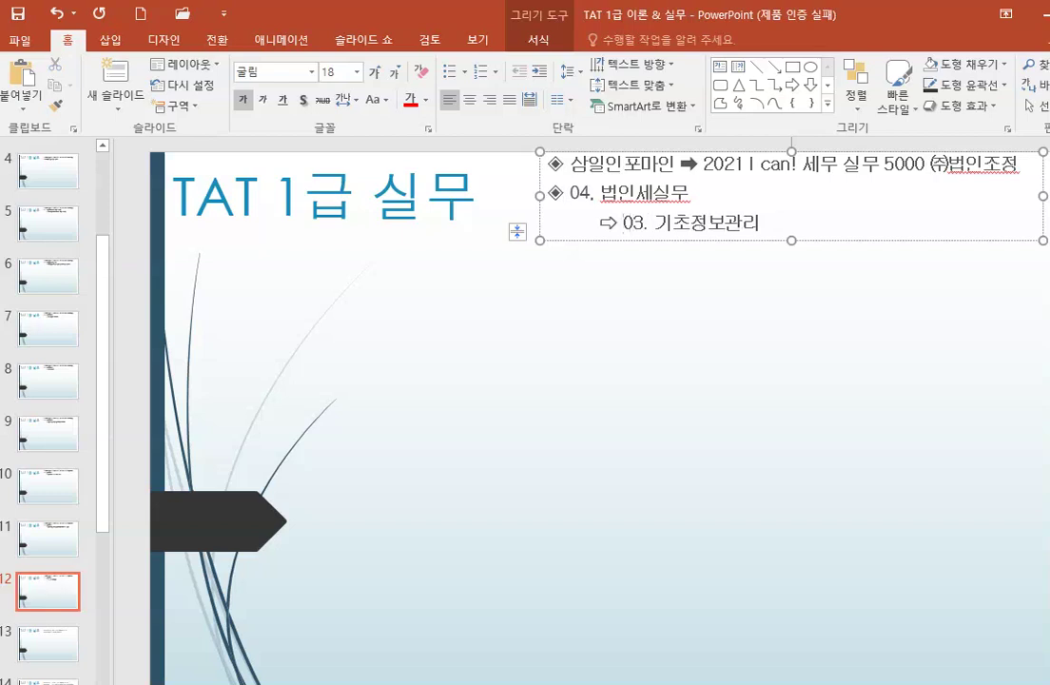
{"action": "left_click", "coordinate": [645, 339]}
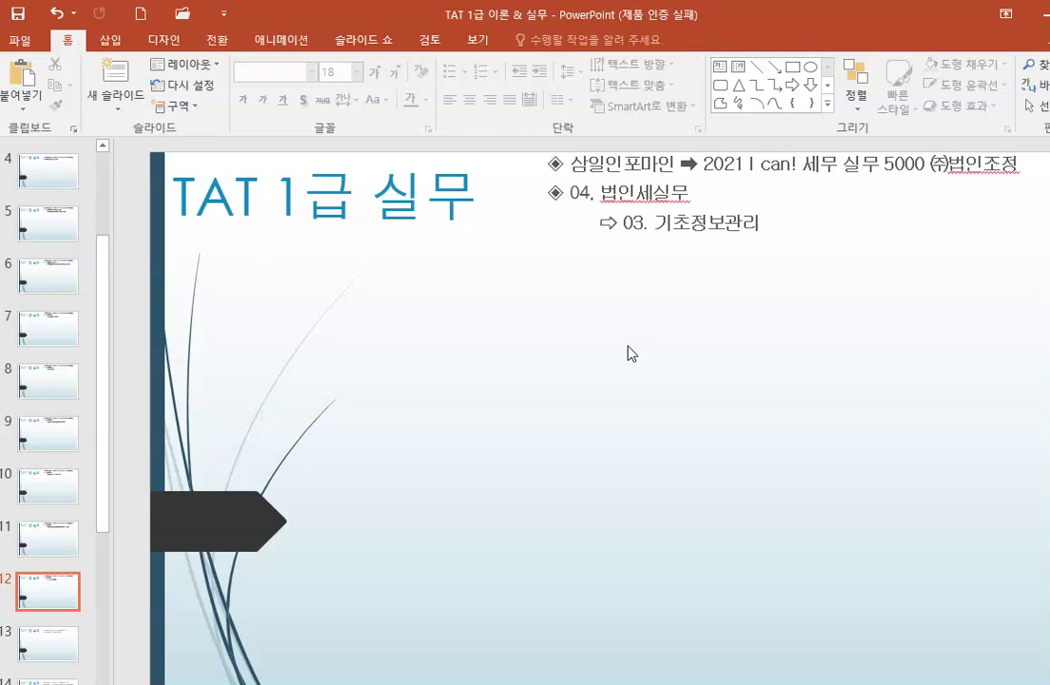
Delete the number 04. in front of 법인세실무 in the second text line of slide 12.
{"action": "left_click", "coordinate": [579, 193]}
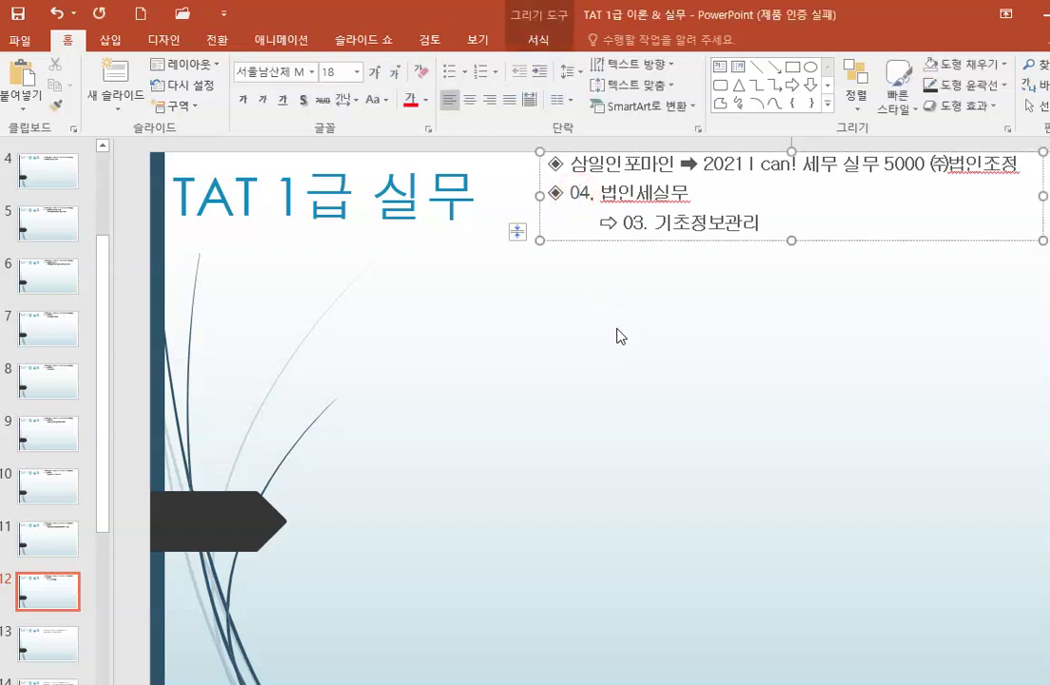
{"action": "key", "text": "BackSpace"}
{"action": "key", "text": "Delete"}
{"action": "key", "text": "Delete"}
{"action": "key", "text": "Delete"}
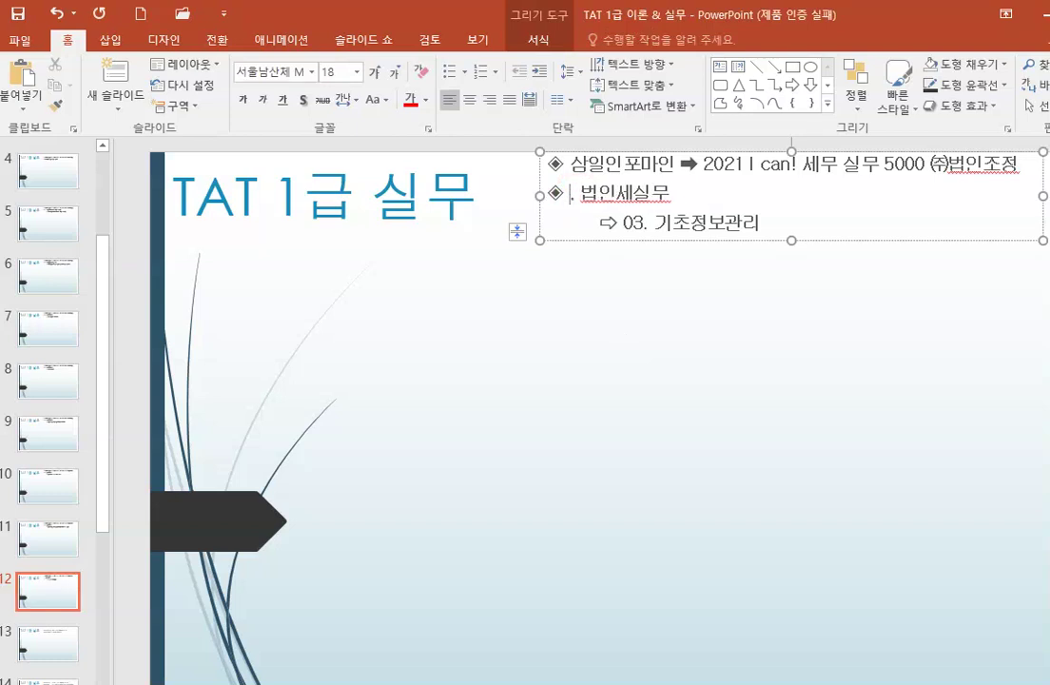
Join the ⇨ 03. 기초정보관리 line onto the 법인세실무 line with spacing around the arrow, and save the presentation.
{"action": "key", "text": "Up"}
{"action": "key", "text": "Down"}
{"action": "key", "text": "Down"}
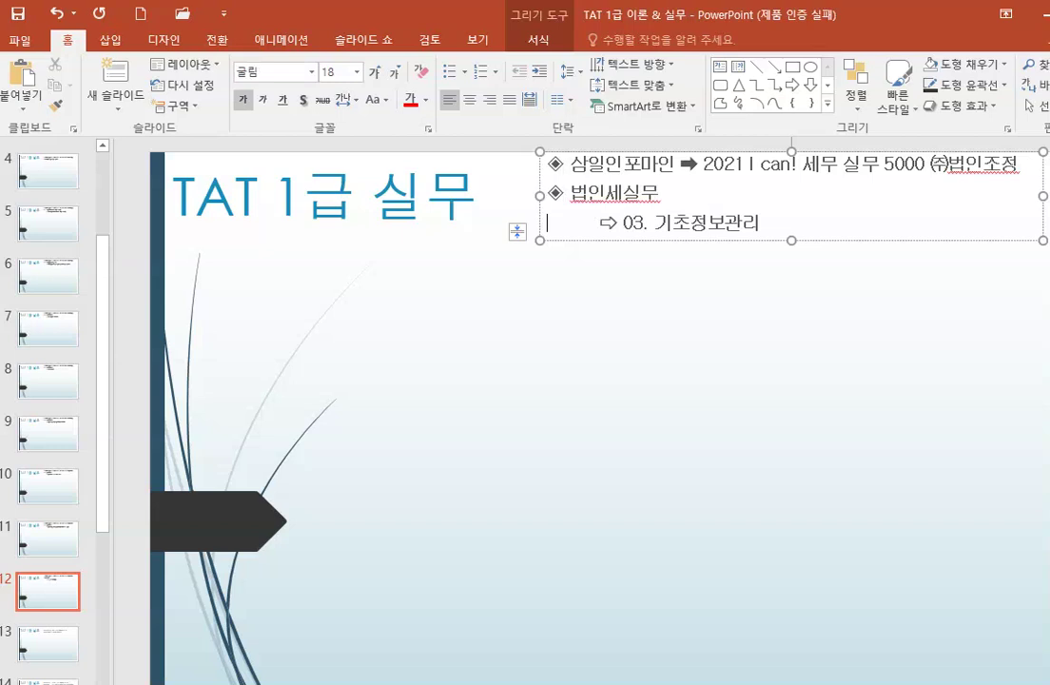
{"action": "key", "text": "End"}
{"action": "key", "text": "Delete"}
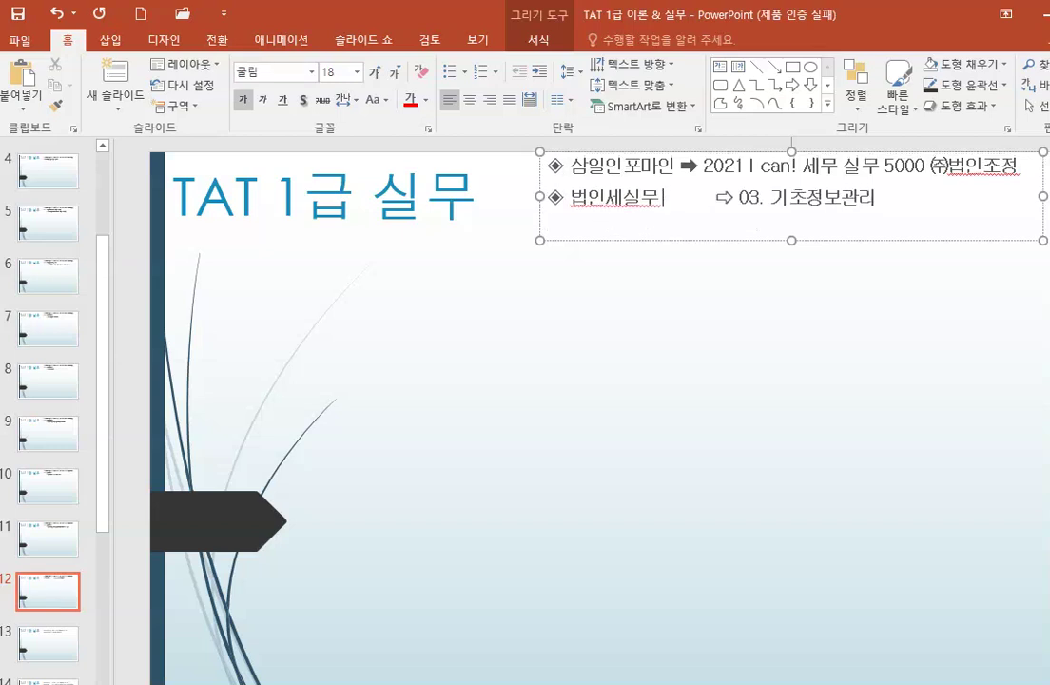
{"action": "key", "text": "Delete"}
{"action": "key", "text": "Delete"}
{"action": "key", "text": "Delete"}
{"action": "key", "text": "Delete"}
{"action": "key", "text": "Delete"}
{"action": "key", "text": "Delete"}
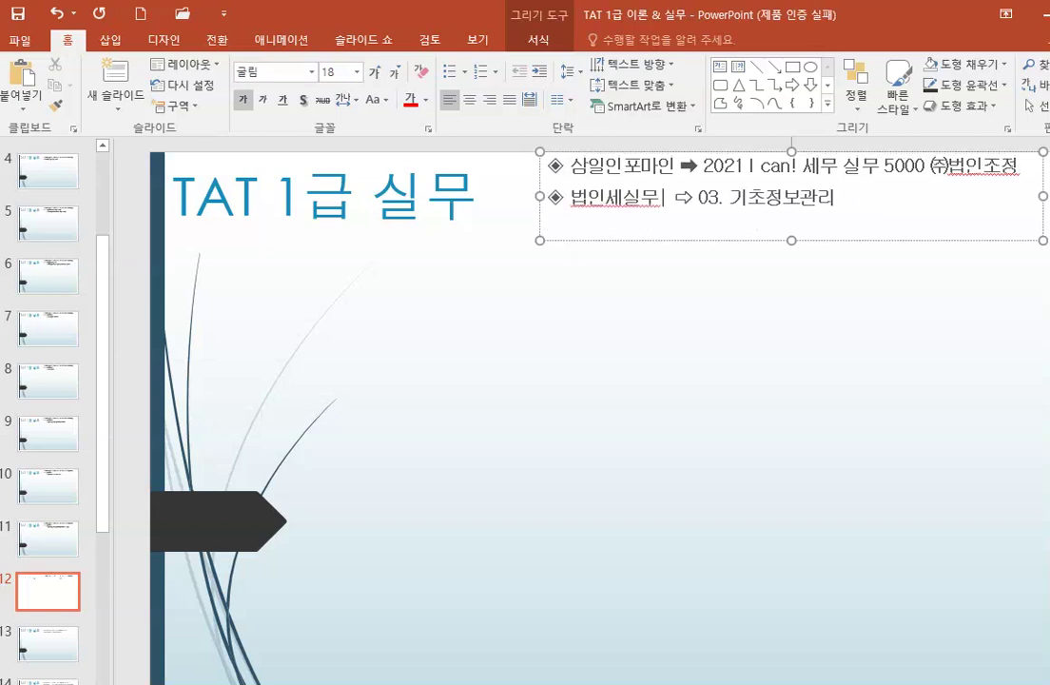
{"action": "key", "text": "Delete"}
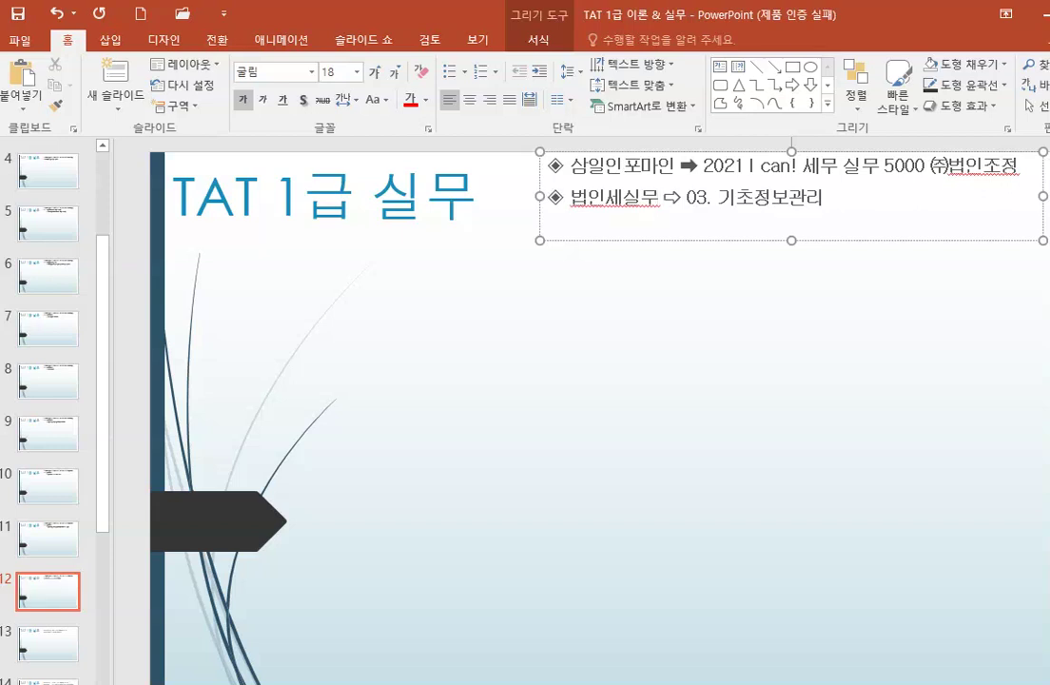
{"action": "key", "text": "Right"}
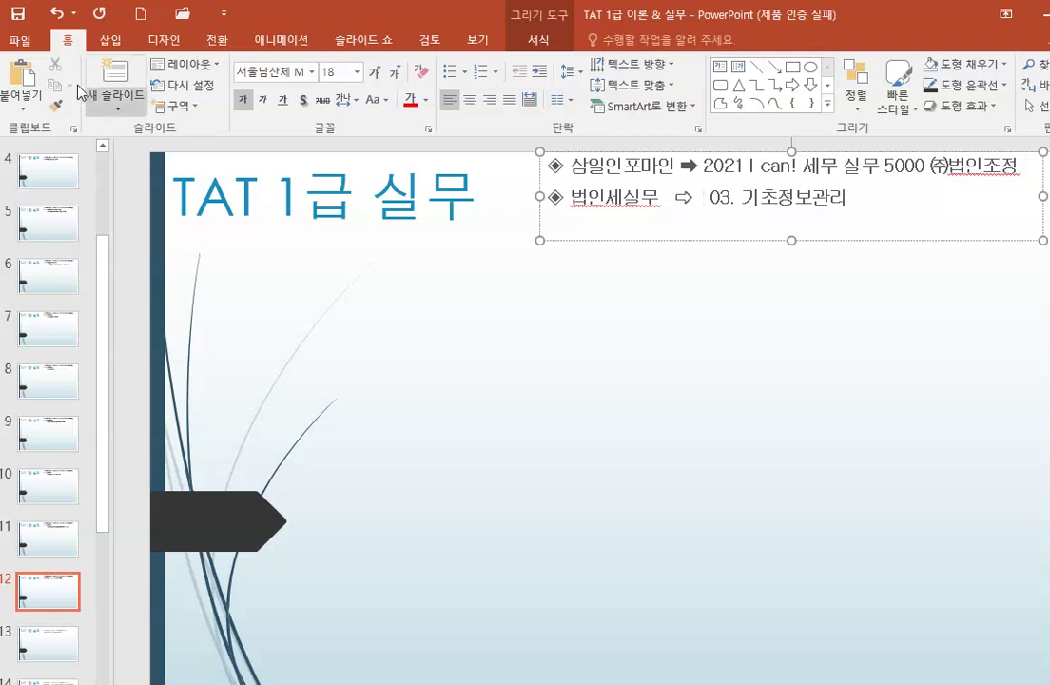
{"action": "left_click", "coordinate": [18, 14]}
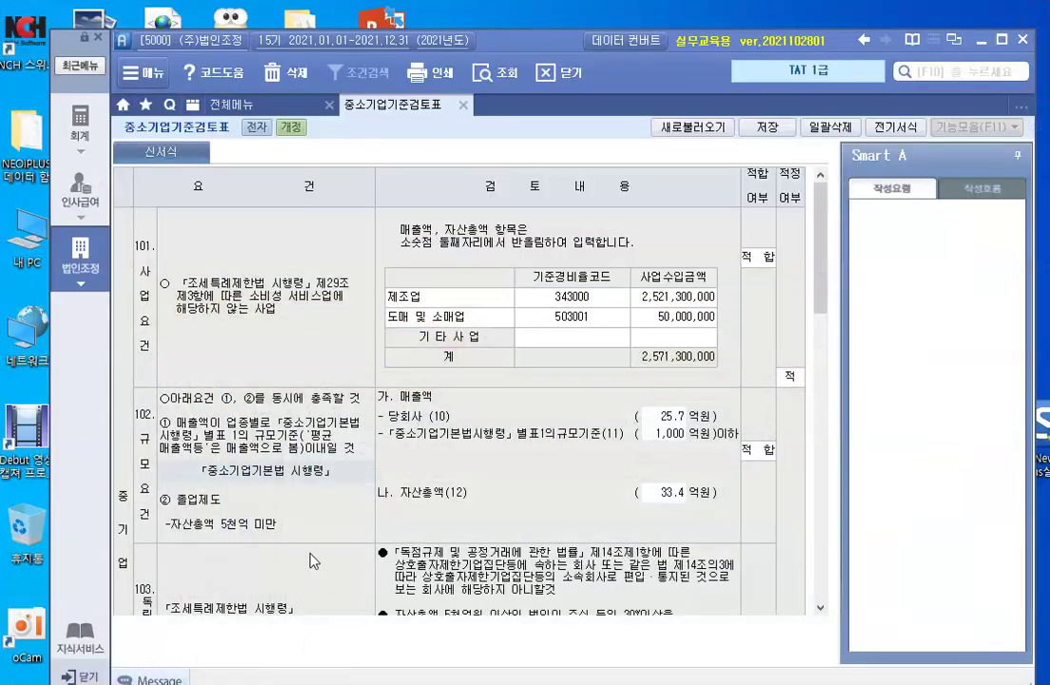
In Smart A, open 회사기본사항등록 under 법인조정1 기초정보관리 and show company 5000's 추가사항.
{"action": "left_click", "coordinate": [80, 268]}
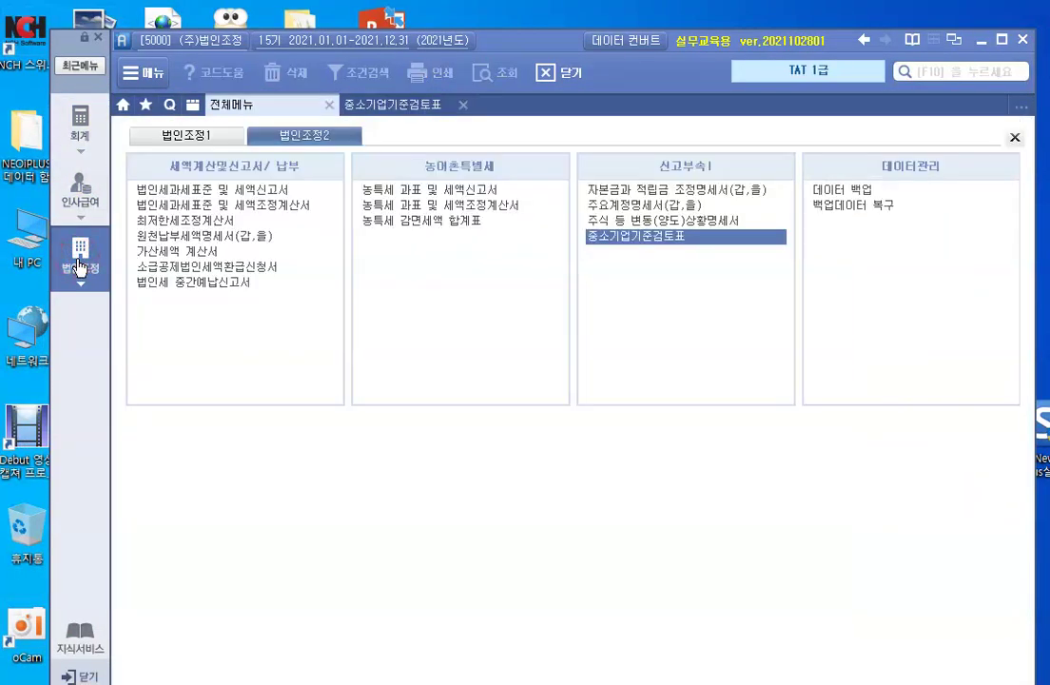
{"action": "left_click", "coordinate": [168, 138]}
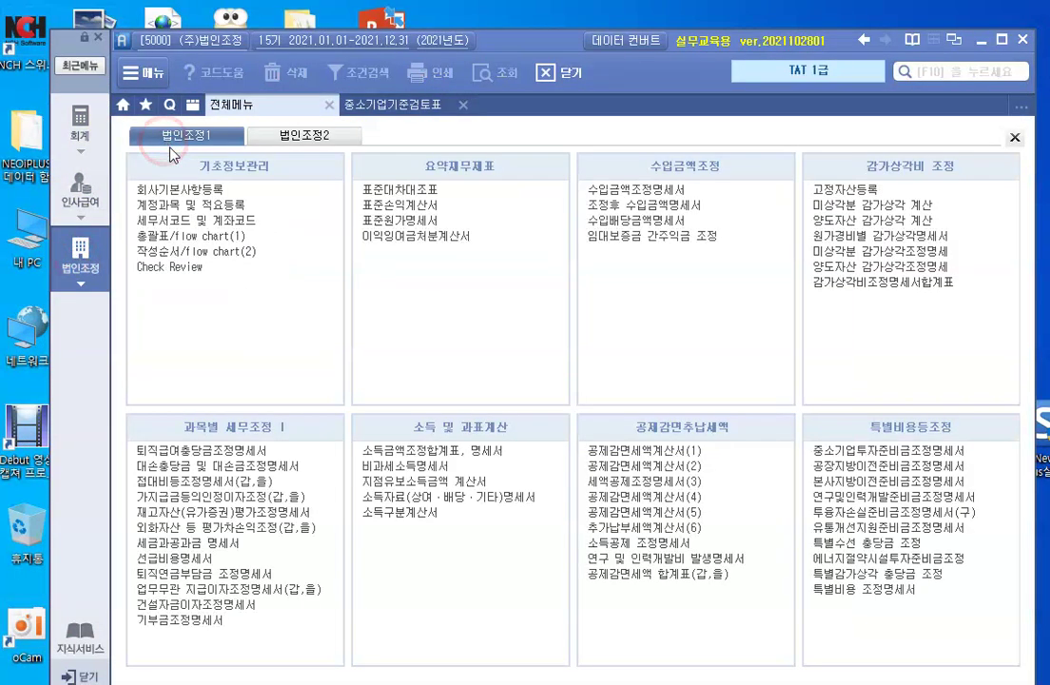
{"action": "left_click", "coordinate": [199, 191]}
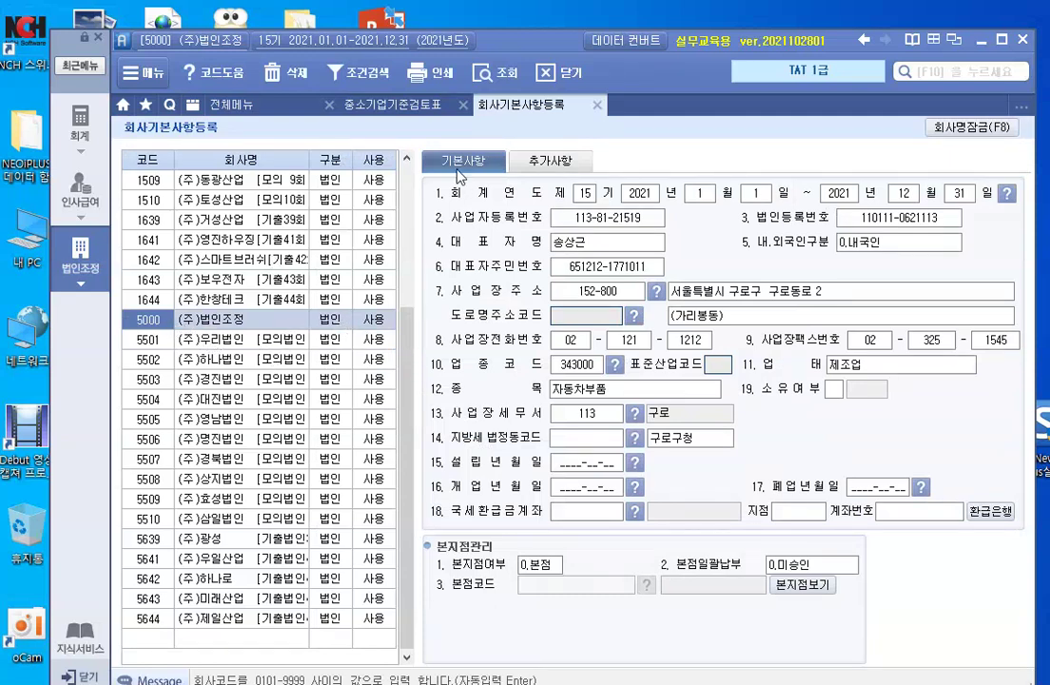
{"action": "left_click", "coordinate": [550, 163]}
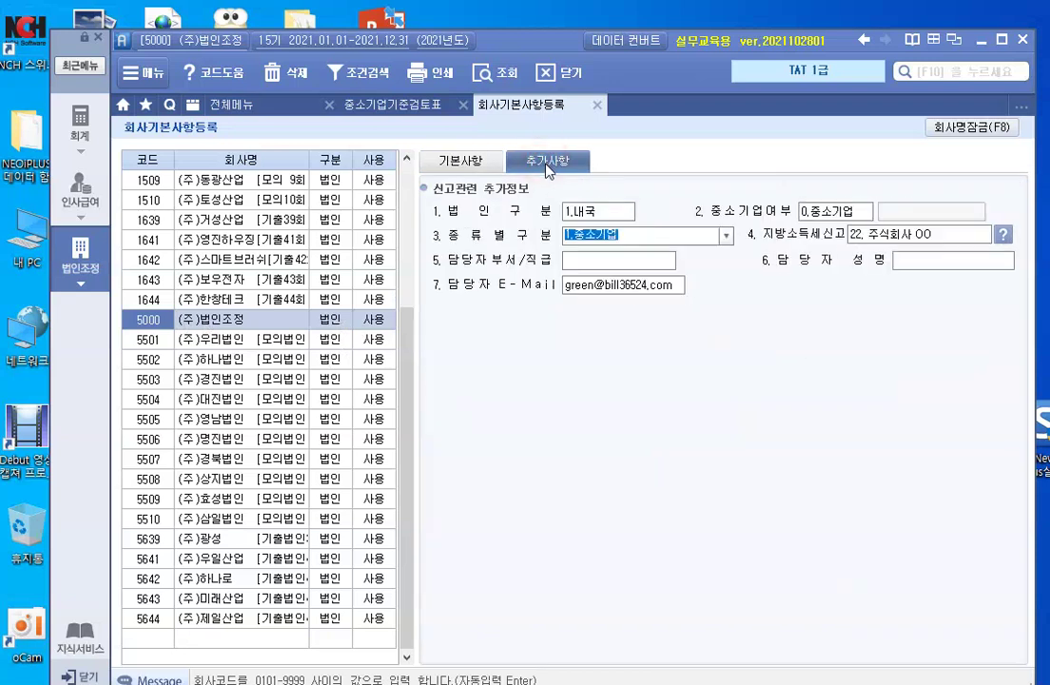
Select 1.내국 for 법인구분 and 0.중소기업 for 중소기업여부 in the 신고관련 추가정보 of company 5000.
{"action": "left_click", "coordinate": [577, 234]}
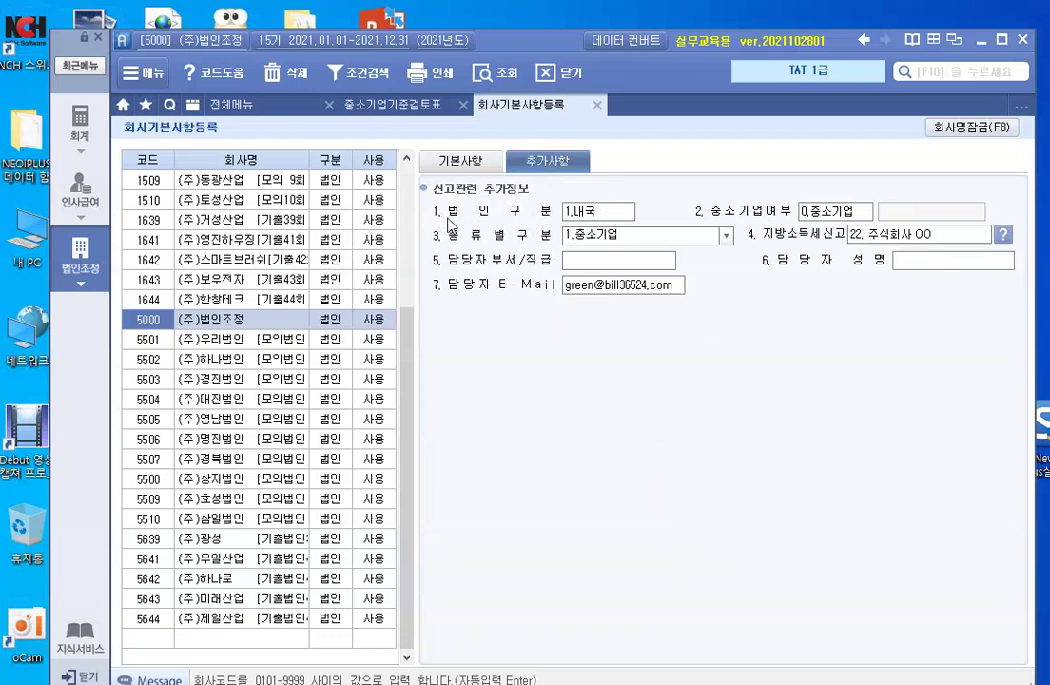
{"action": "left_click", "coordinate": [588, 232]}
{"action": "left_click", "coordinate": [600, 214]}
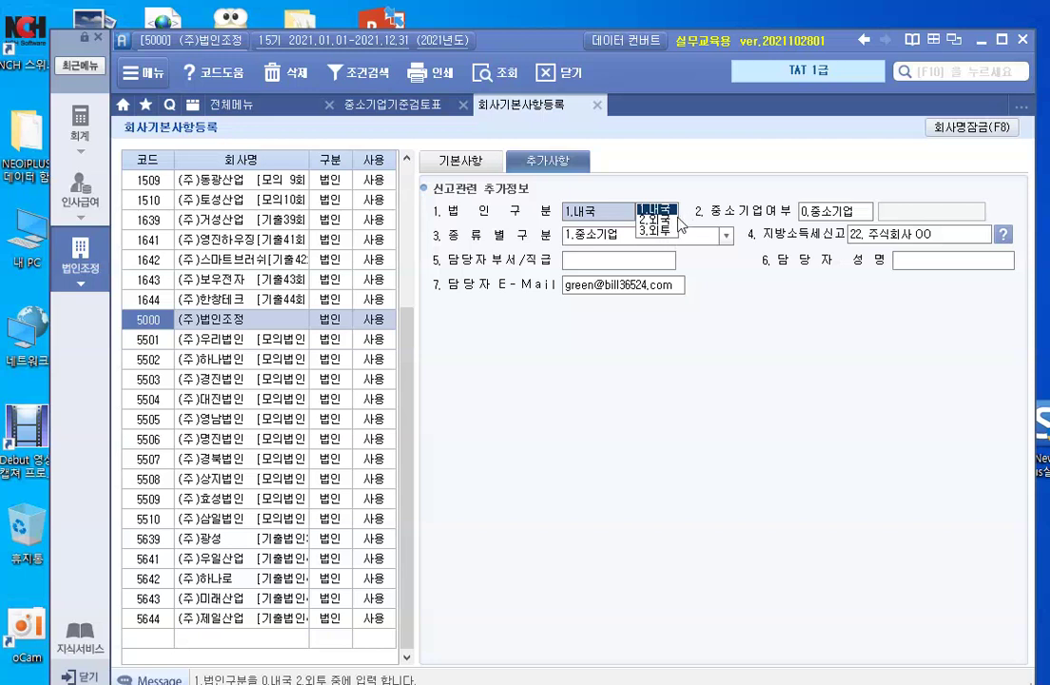
{"action": "left_click", "coordinate": [658, 210]}
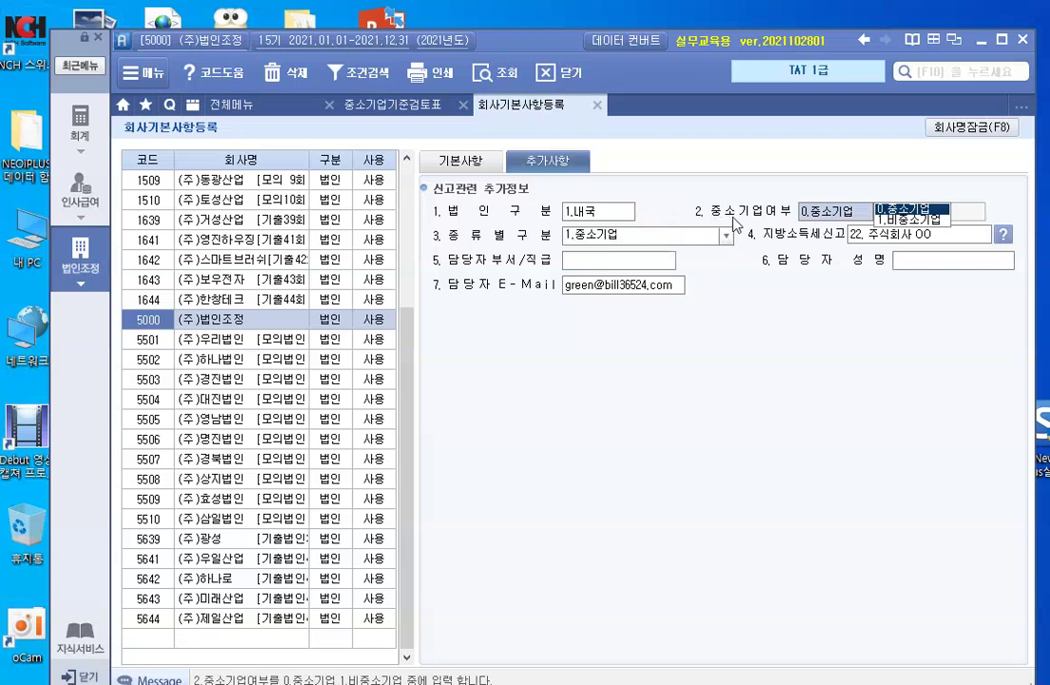
{"action": "left_click", "coordinate": [906, 208]}
{"action": "key", "text": "Return"}
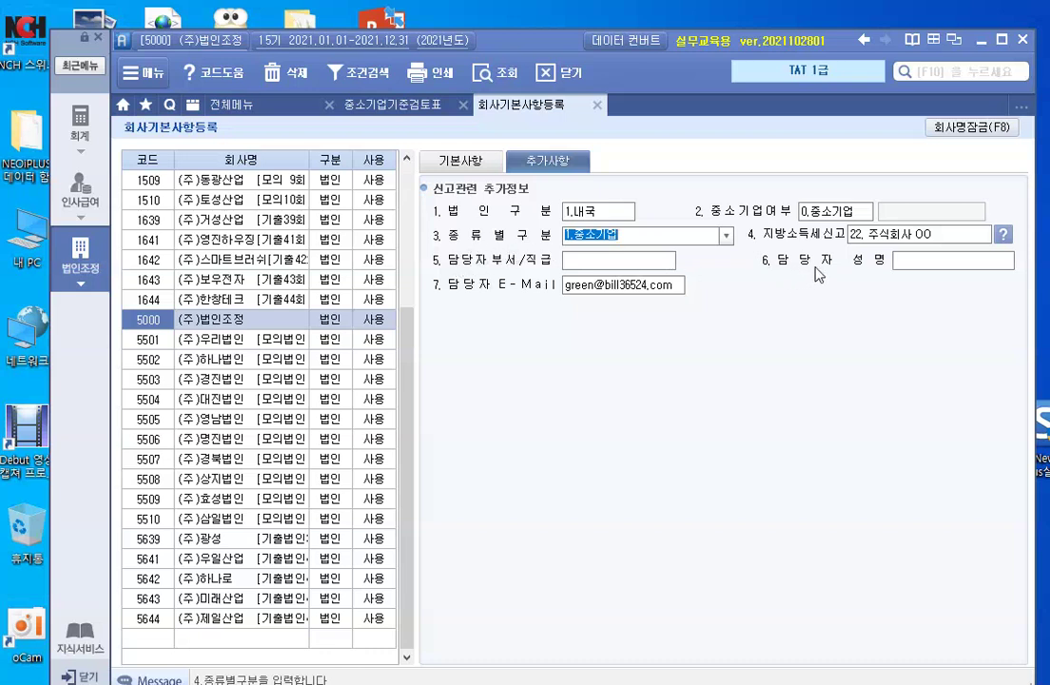
{"action": "left_click", "coordinate": [494, 243]}
{"action": "left_click", "coordinate": [618, 330]}
Switch back to PowerPoint and add 04. 요약재무제표 after 03. 기초정보관리 on slide 12.
{"action": "left_click", "coordinate": [435, 655]}
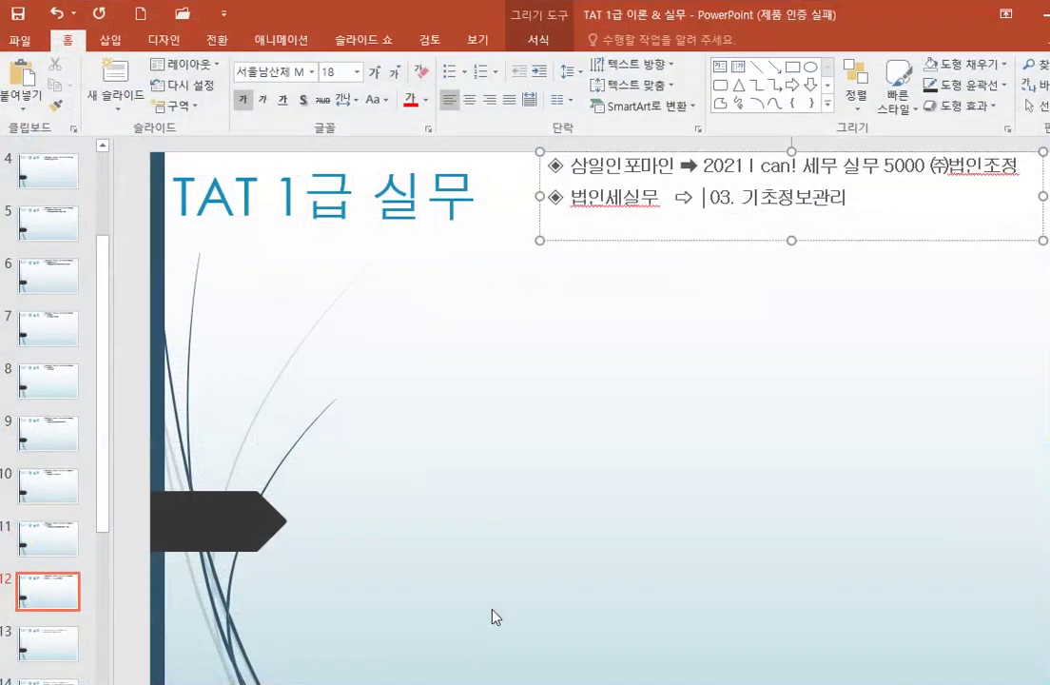
{"action": "left_click", "coordinate": [871, 217]}
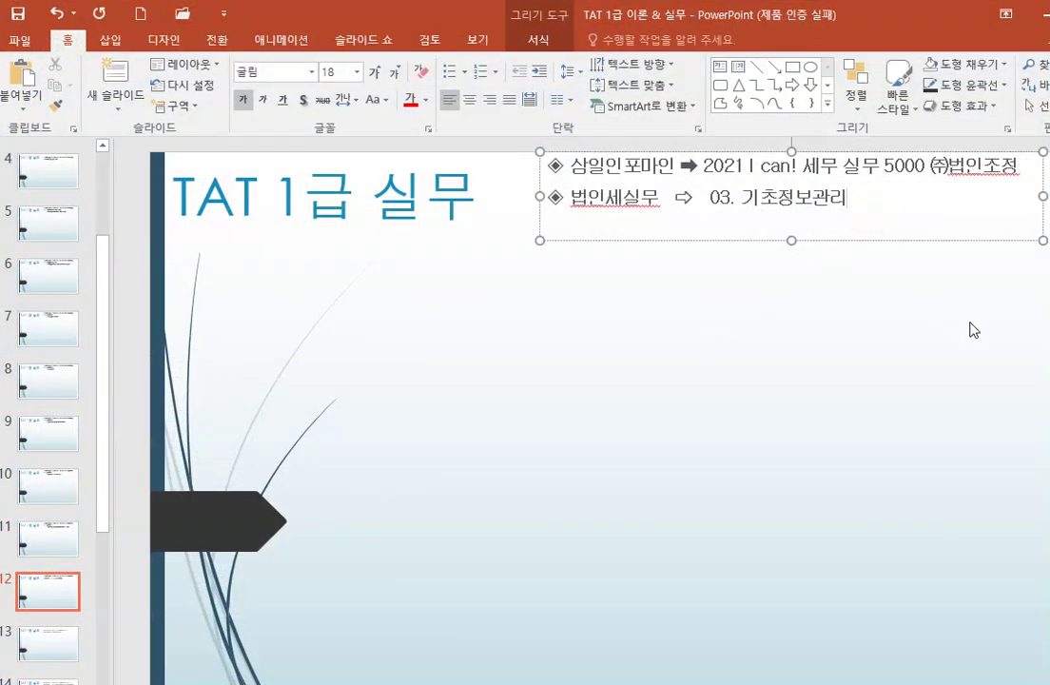
{"action": "type", "text": "04. 요"}
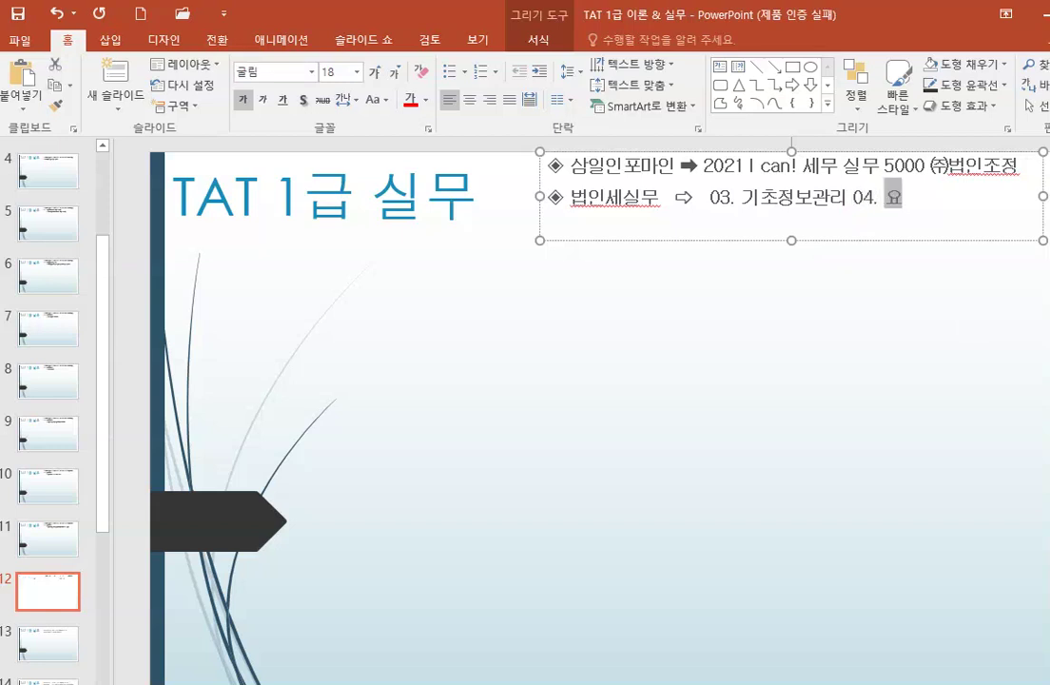
{"action": "type", "text": "약제무제"}
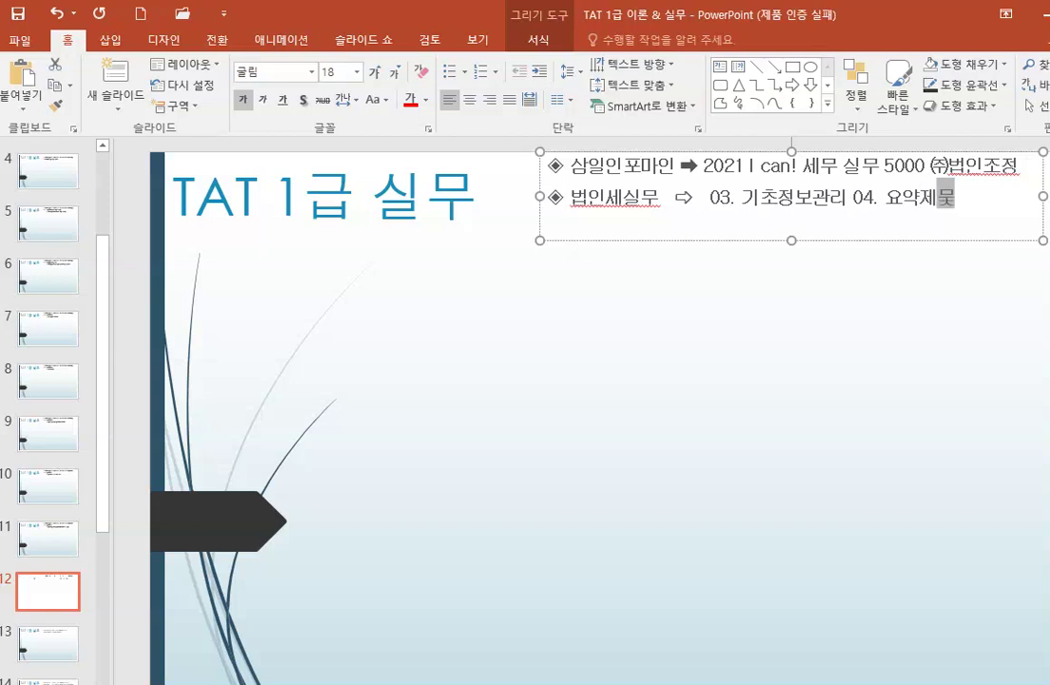
{"action": "key", "text": "BackSpace"}
{"action": "key", "text": "BackSpace"}
{"action": "key", "text": "BackSpace"}
{"action": "key", "text": "BackSpace"}
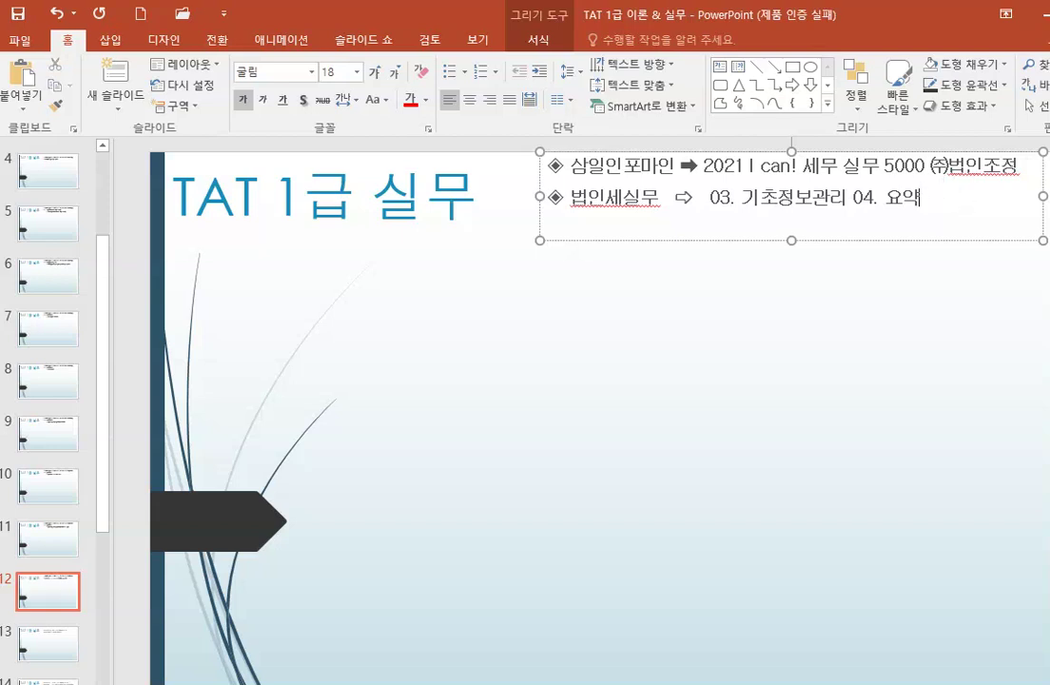
{"action": "type", "text": "재무ㅔ"}
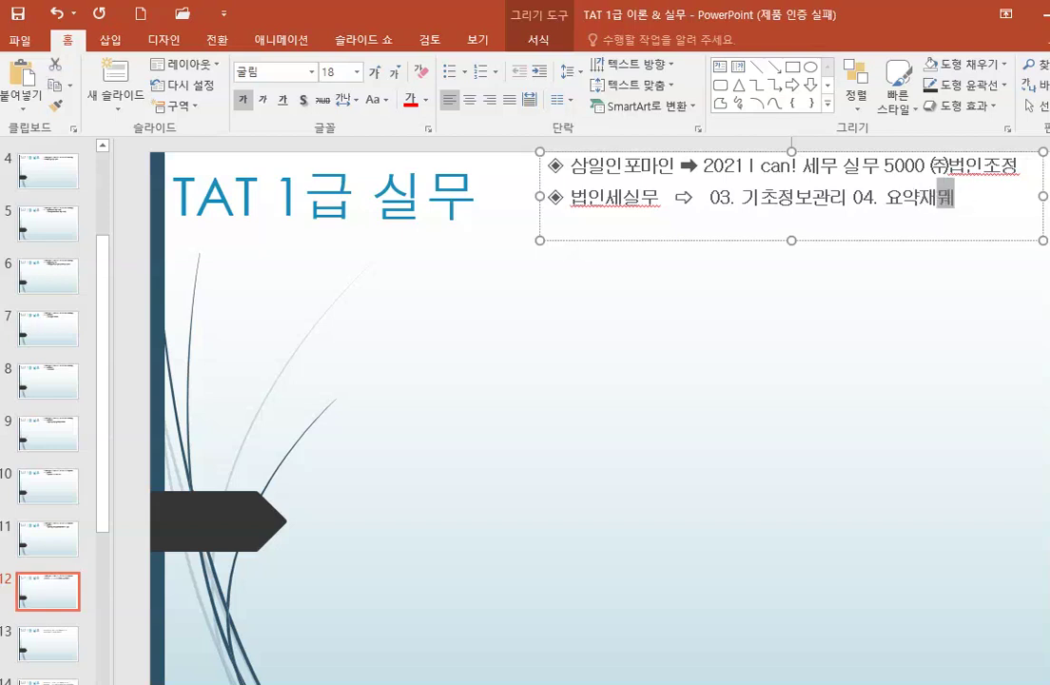
{"action": "key", "text": "BackSpace"}
{"action": "type", "text": "제표"}
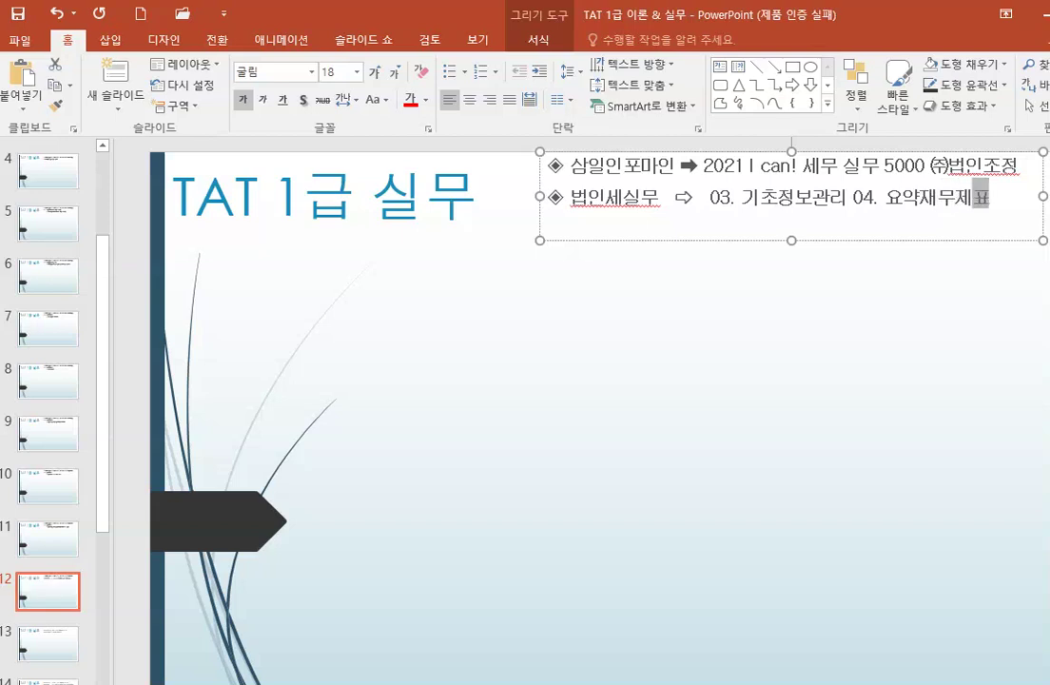
{"action": "left_click", "coordinate": [852, 196]}
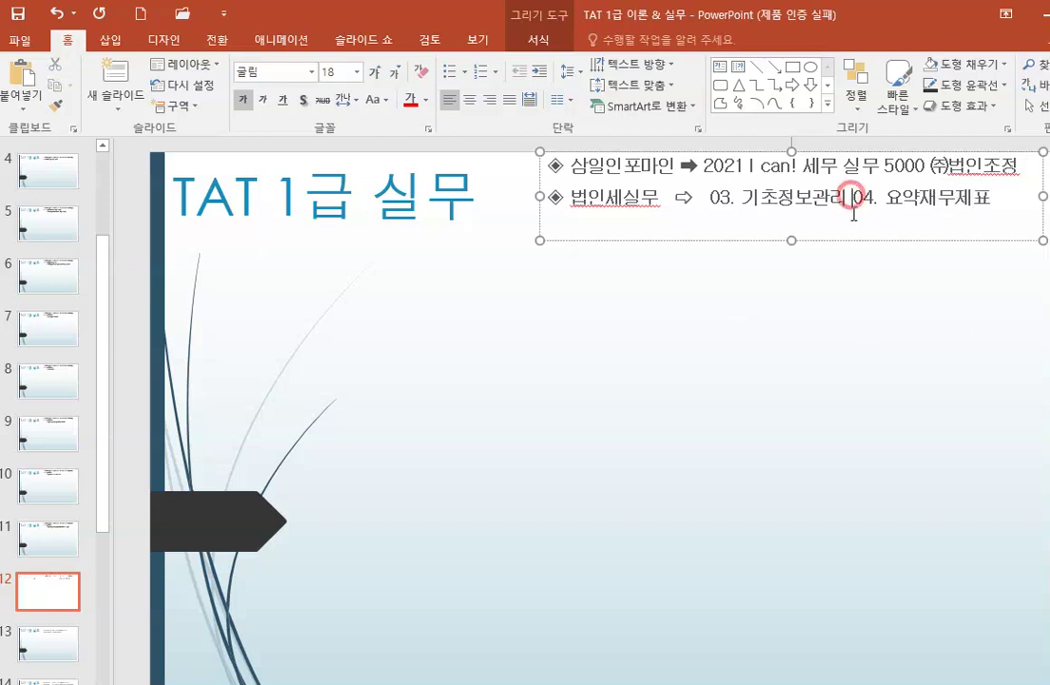
Add spacing between 03. 기초정보관리 and 04. 요약재무제표 on slide 12.
{"action": "left_click", "coordinate": [742, 309]}
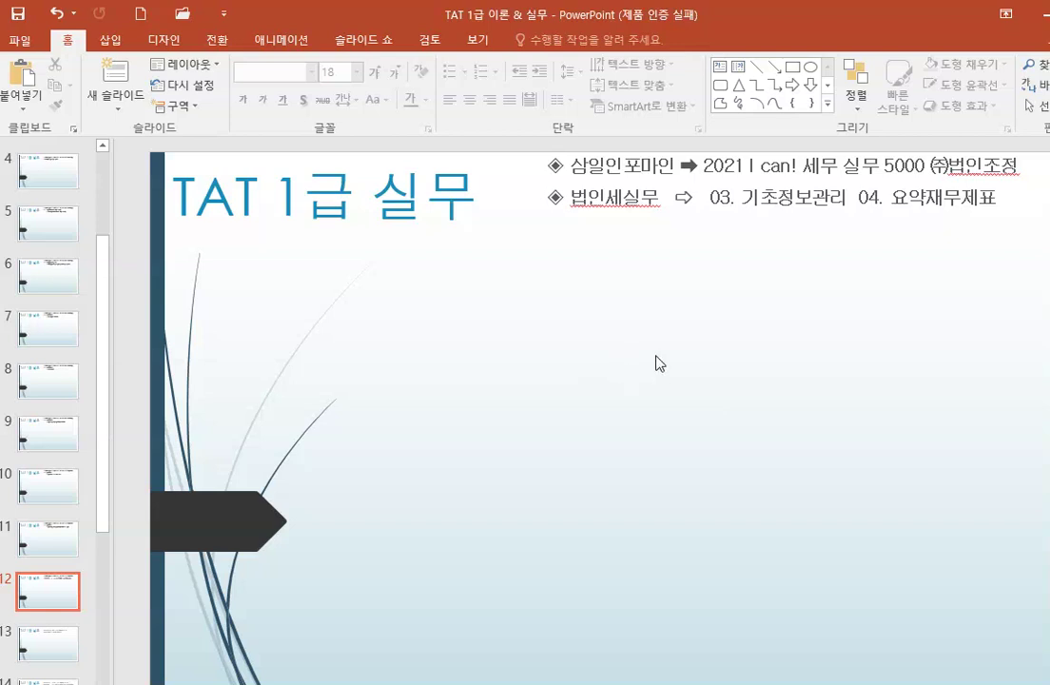
{"action": "left_click", "coordinate": [654, 208]}
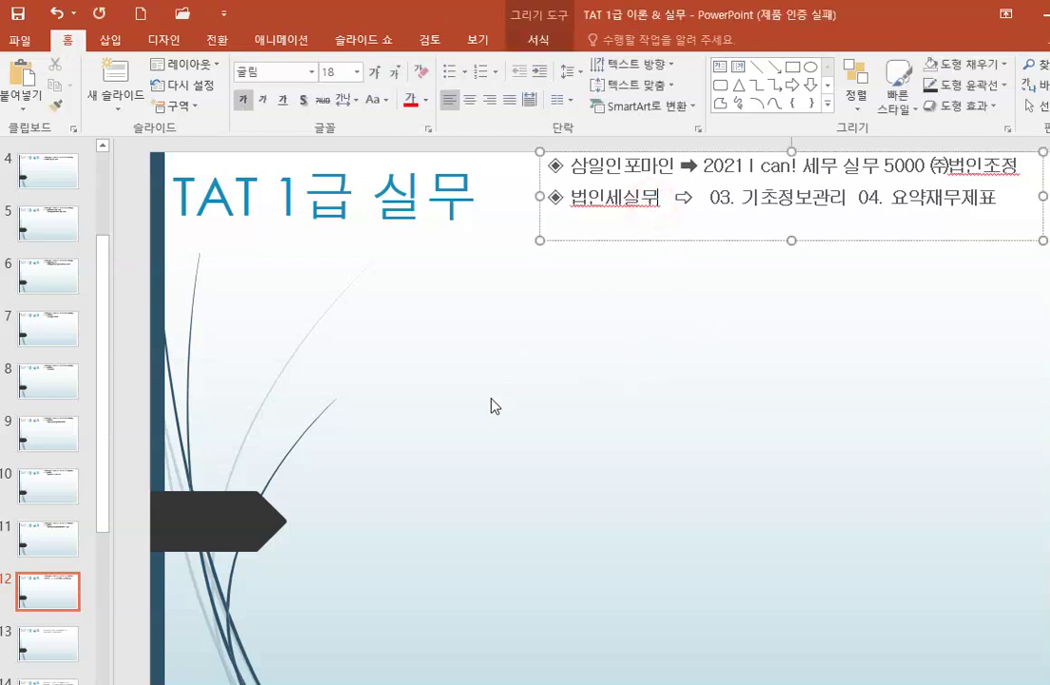
{"action": "left_click", "coordinate": [568, 232]}
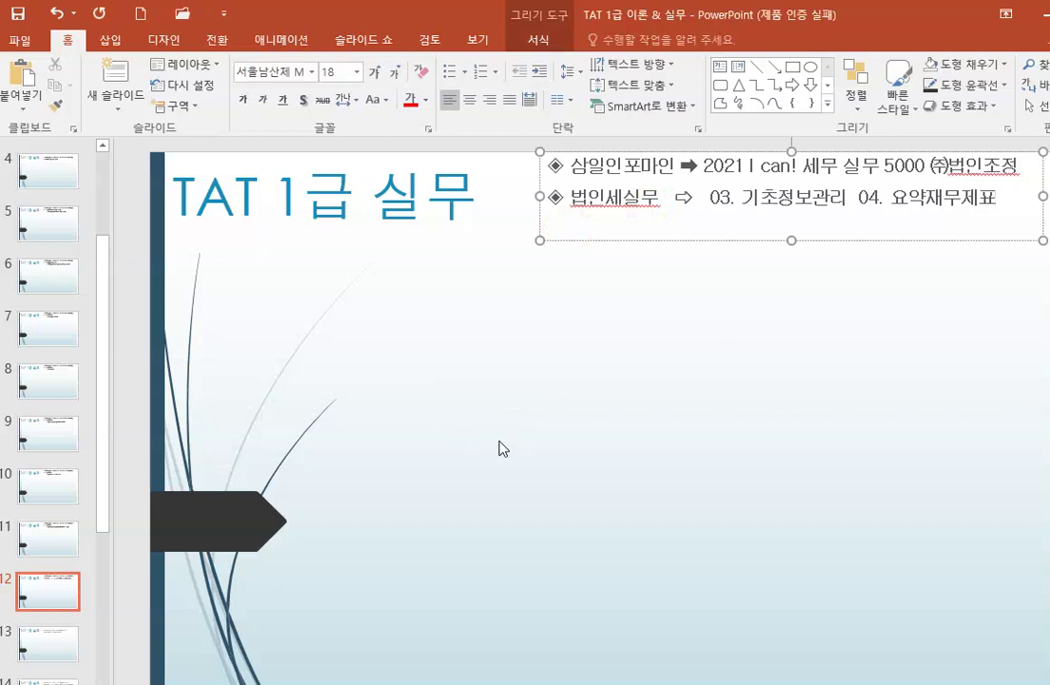
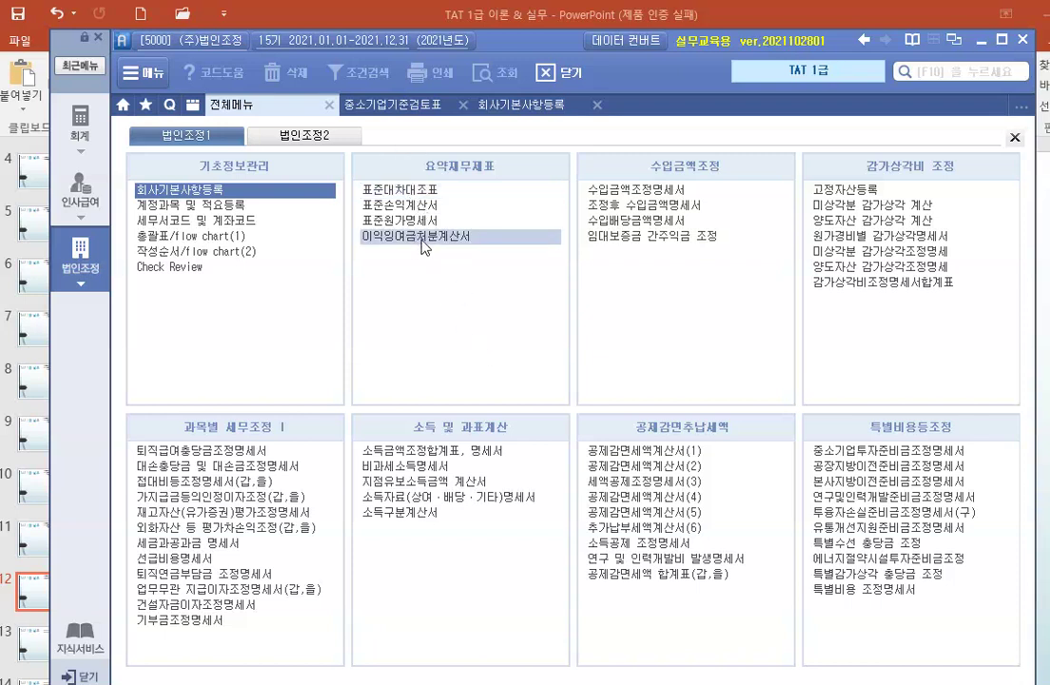
In Smart A, open 표준대차대조표 under 법인조정1 요약재무제표 and reload its data from 재무회계, accepting the deletion of the existing data.
{"action": "left_click", "coordinate": [411, 193]}
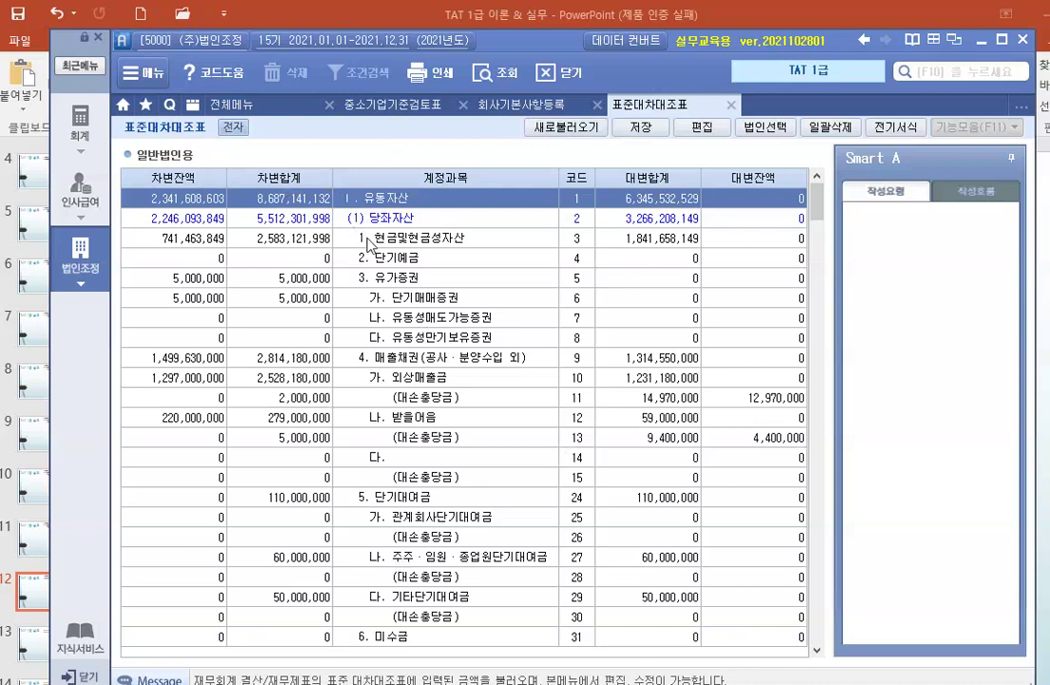
{"action": "left_click", "coordinate": [561, 135]}
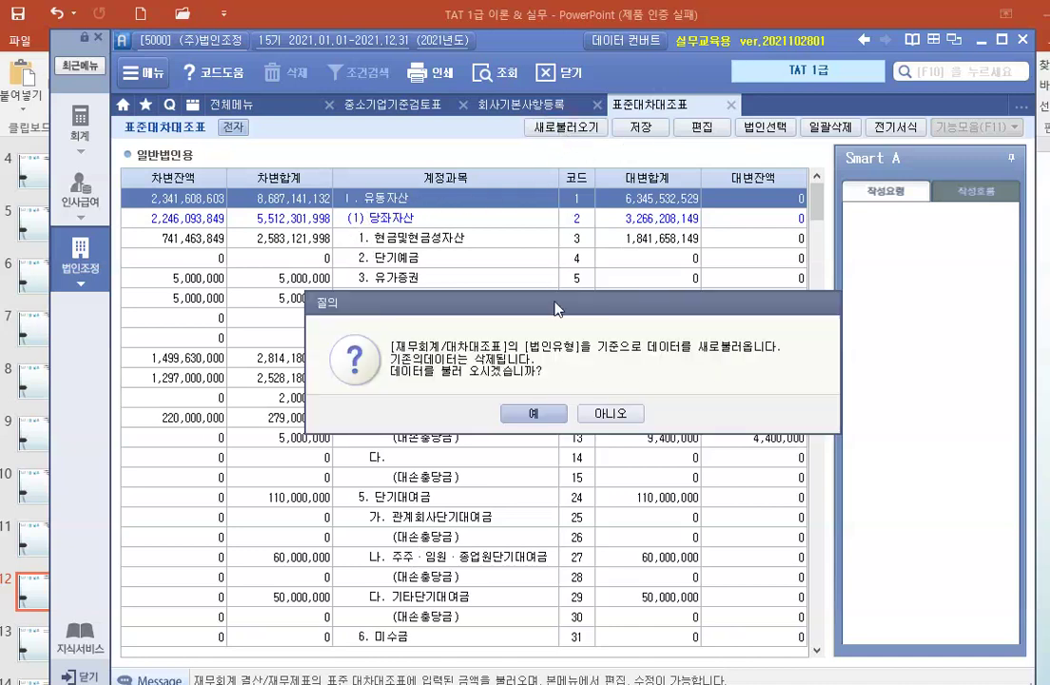
{"action": "left_click", "coordinate": [534, 413]}
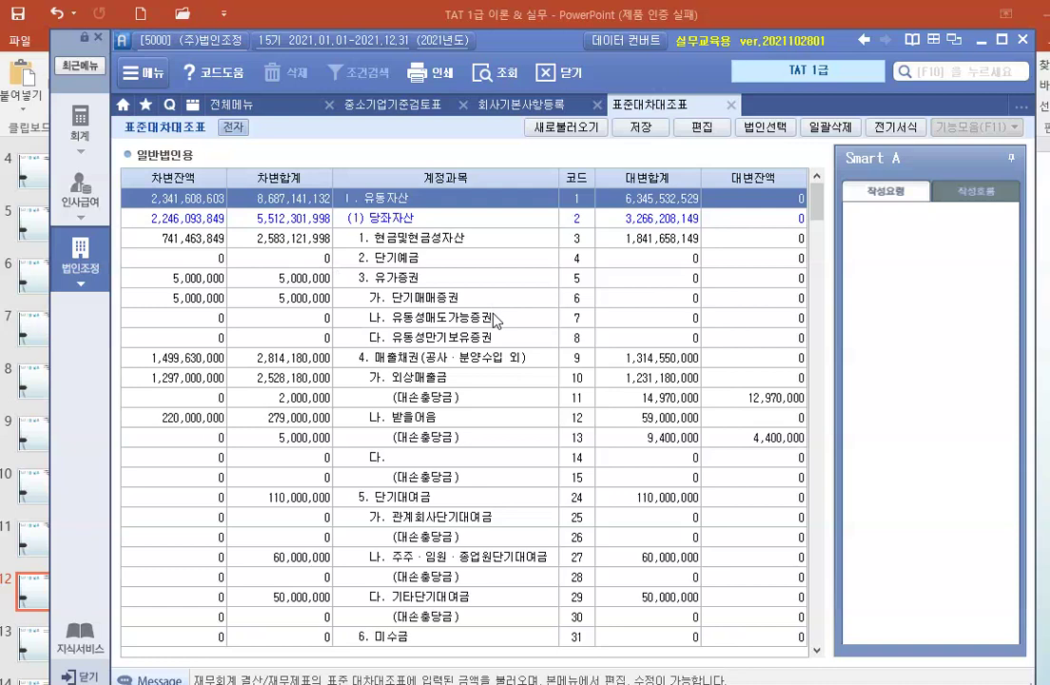
Open 재무상태표 under 회계 for December 2021 and view its 표준(법인)용 version.
{"action": "left_click", "coordinate": [83, 142]}
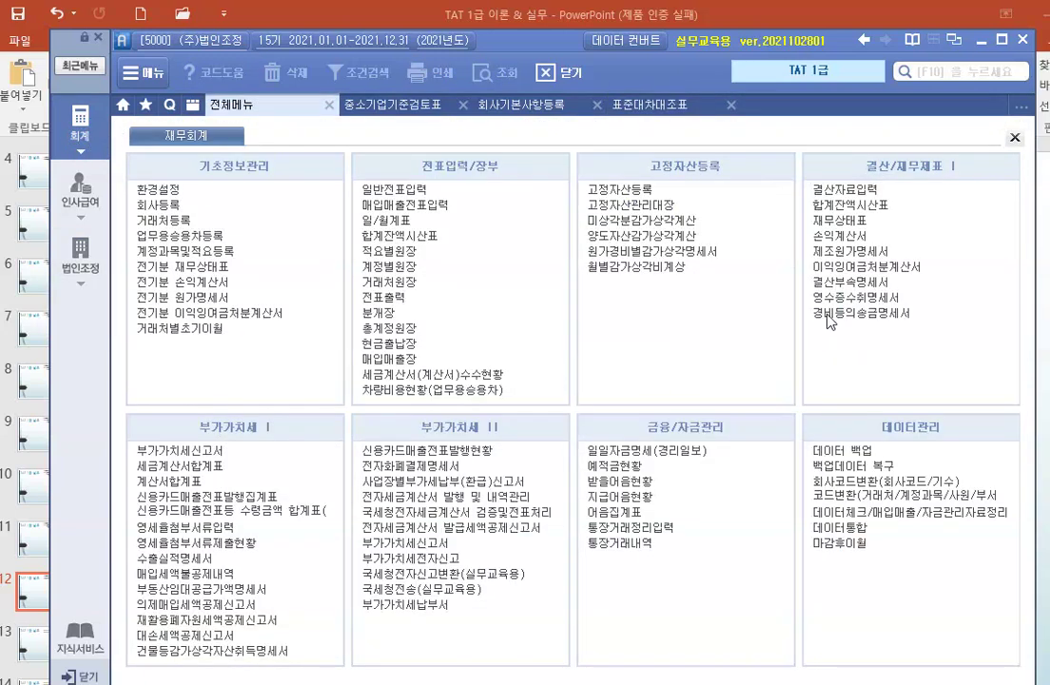
{"action": "left_click", "coordinate": [833, 222]}
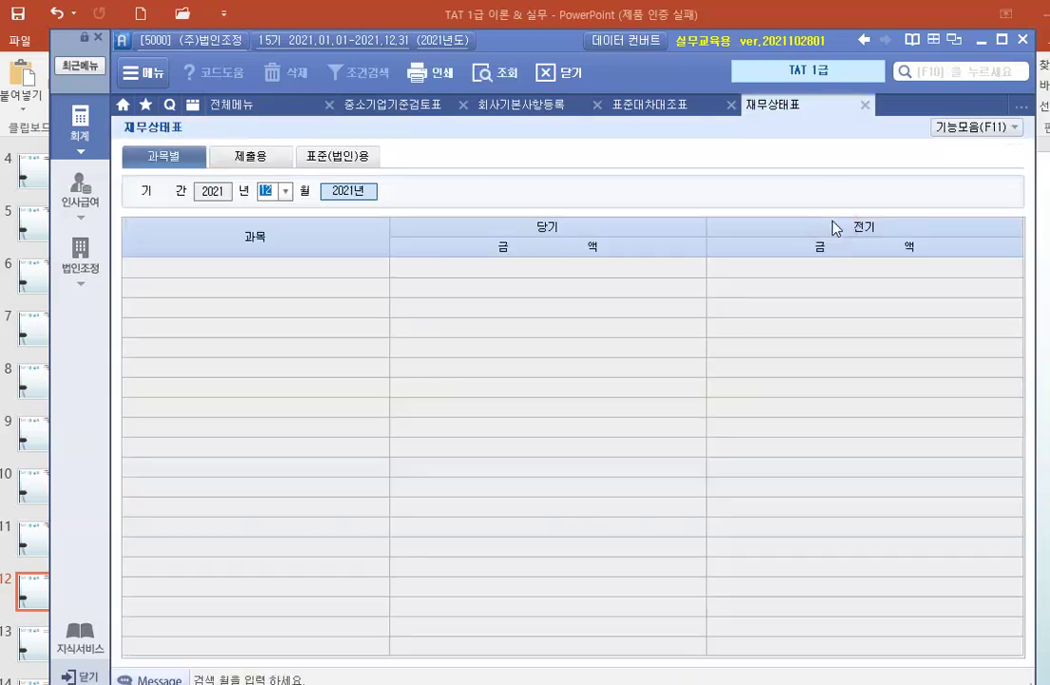
{"action": "left_click", "coordinate": [285, 193]}
{"action": "left_click", "coordinate": [271, 356]}
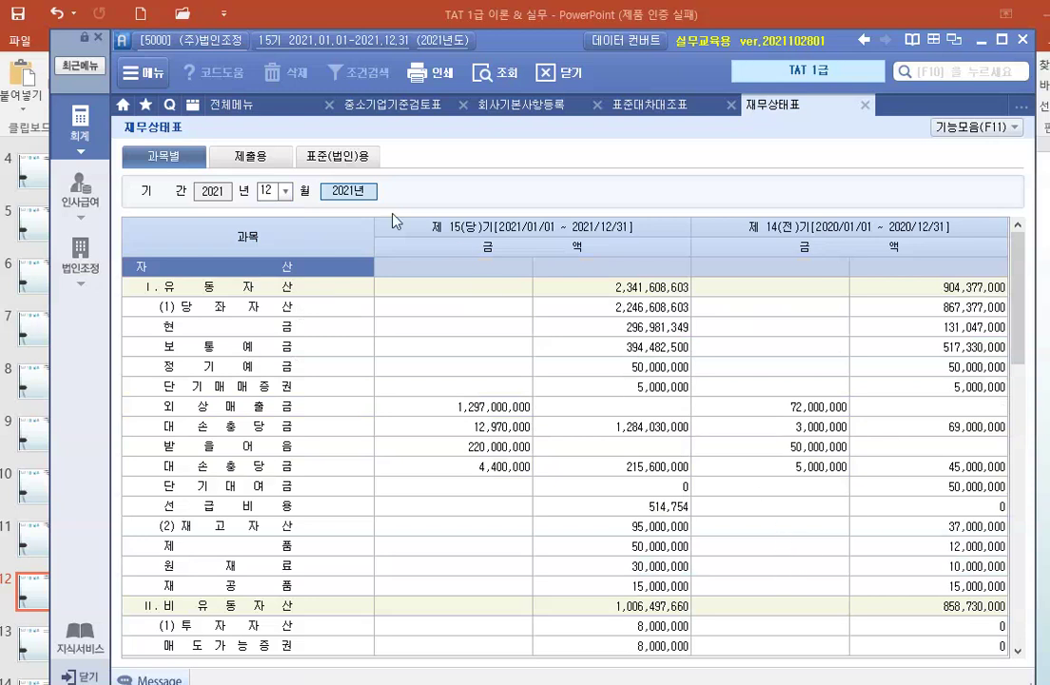
{"action": "left_click", "coordinate": [359, 164]}
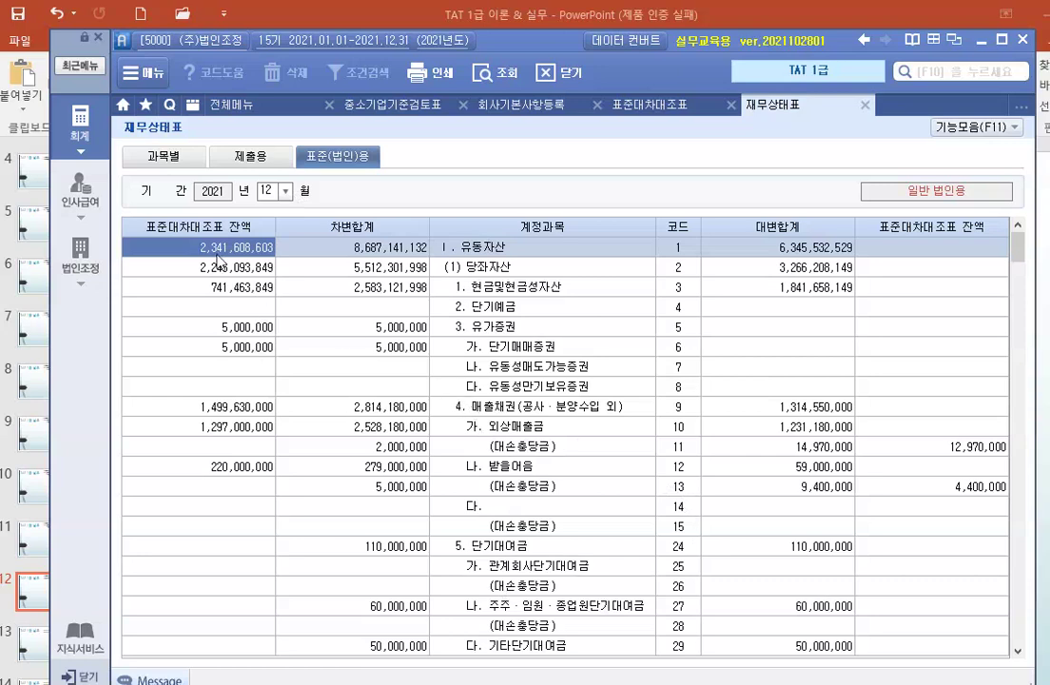
Return to 표준대차대조표, save its data and close 재무상태표.
{"action": "left_click", "coordinate": [529, 104]}
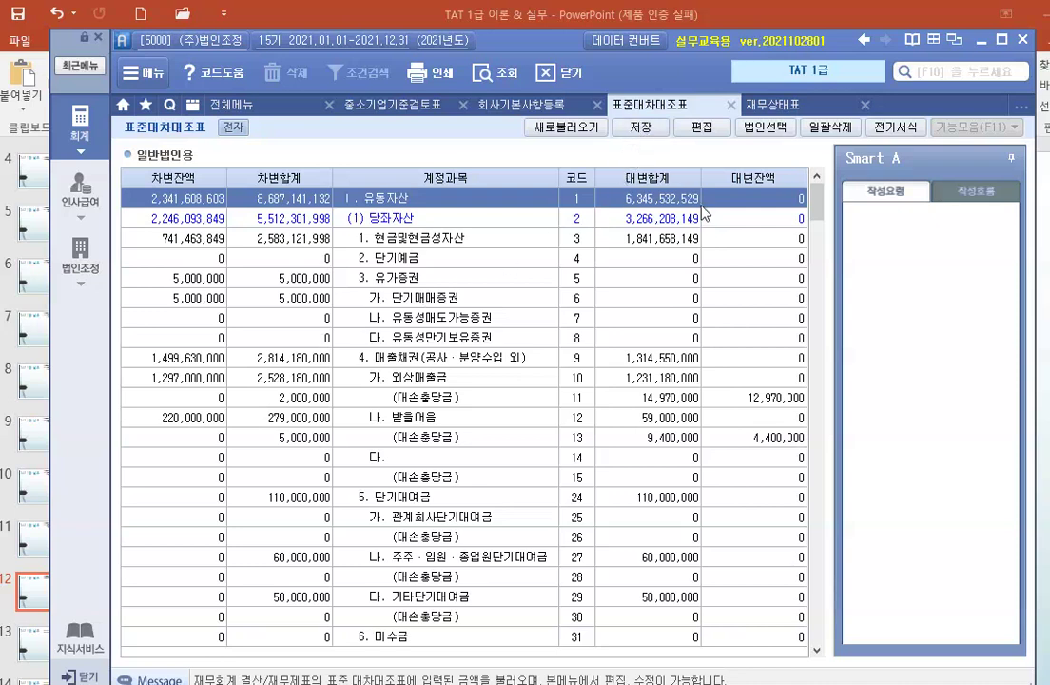
{"action": "left_click", "coordinate": [640, 127]}
{"action": "left_click", "coordinate": [565, 414]}
{"action": "left_click", "coordinate": [341, 319]}
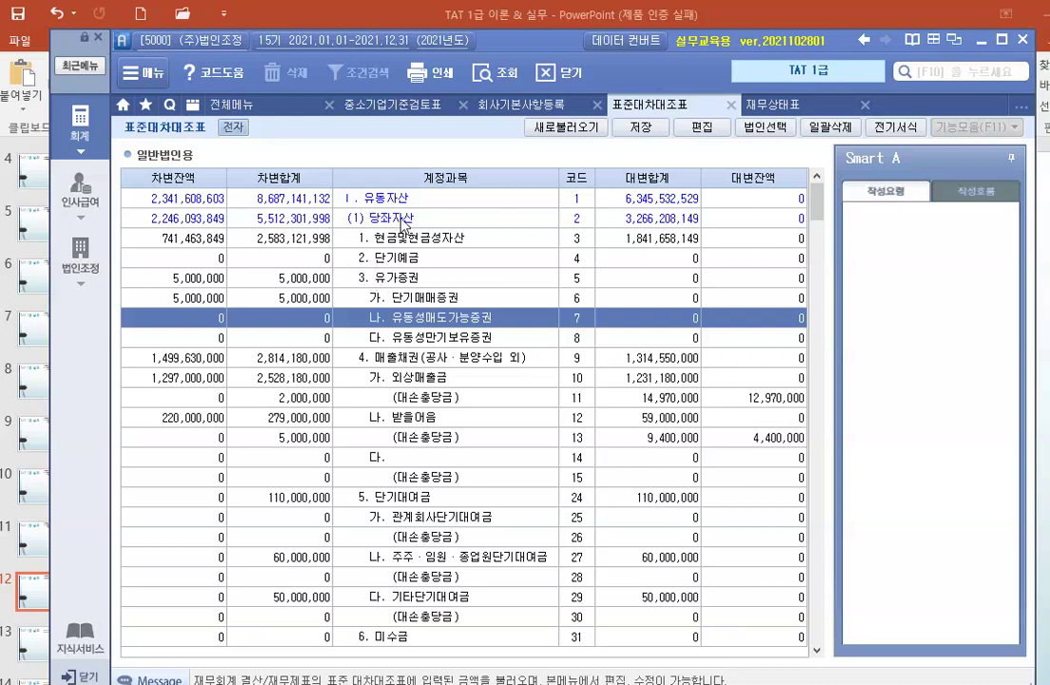
{"action": "left_click", "coordinate": [404, 220]}
{"action": "left_click", "coordinate": [415, 198]}
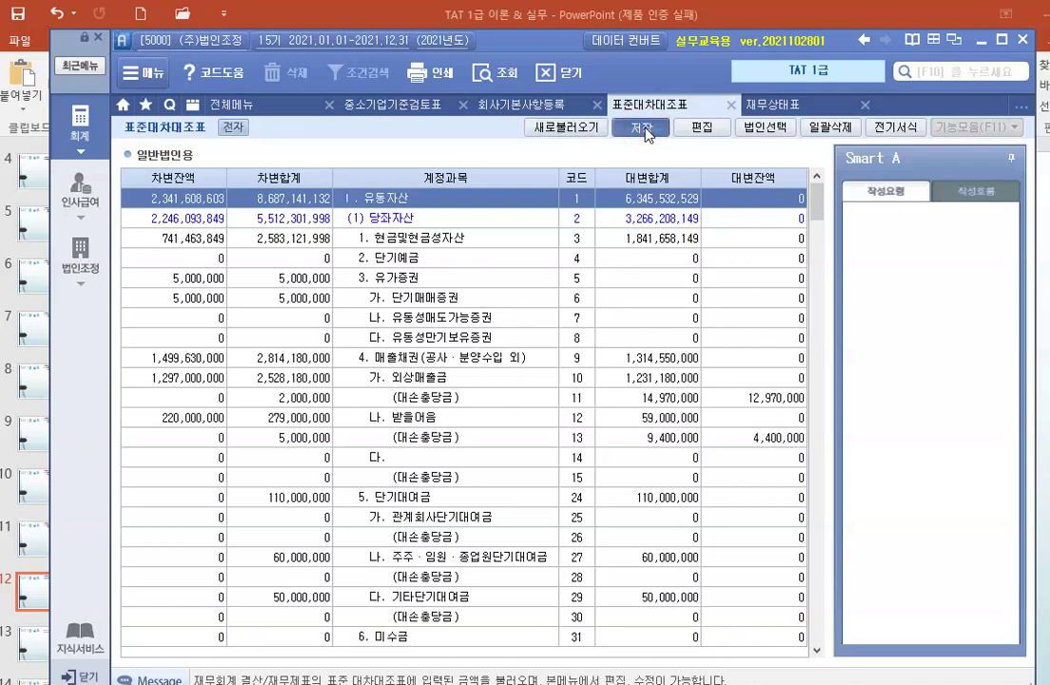
{"action": "left_click", "coordinate": [865, 105]}
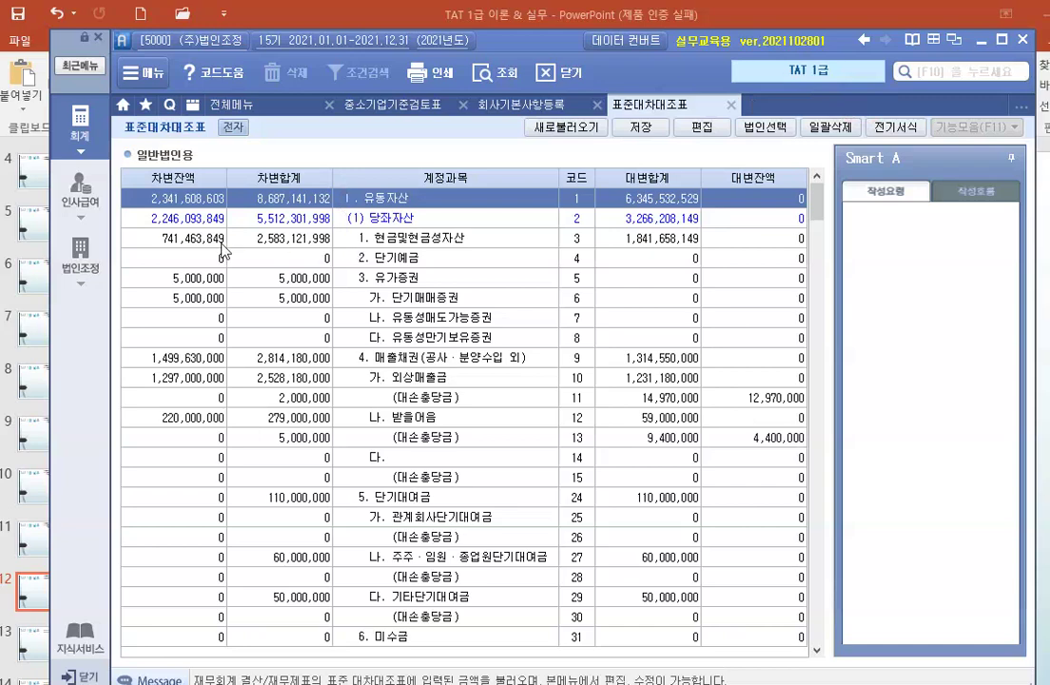
Open 표준손익계산서 under 법인조정1 요약재무제표 and reload its data.
{"action": "left_click", "coordinate": [86, 274]}
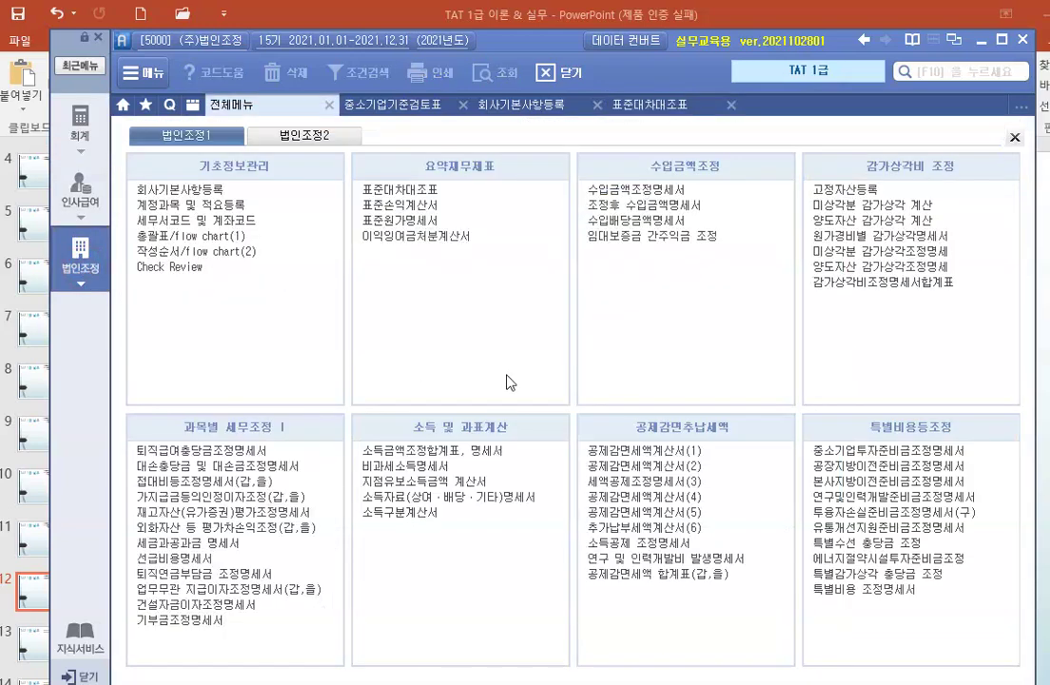
{"action": "left_click", "coordinate": [408, 205]}
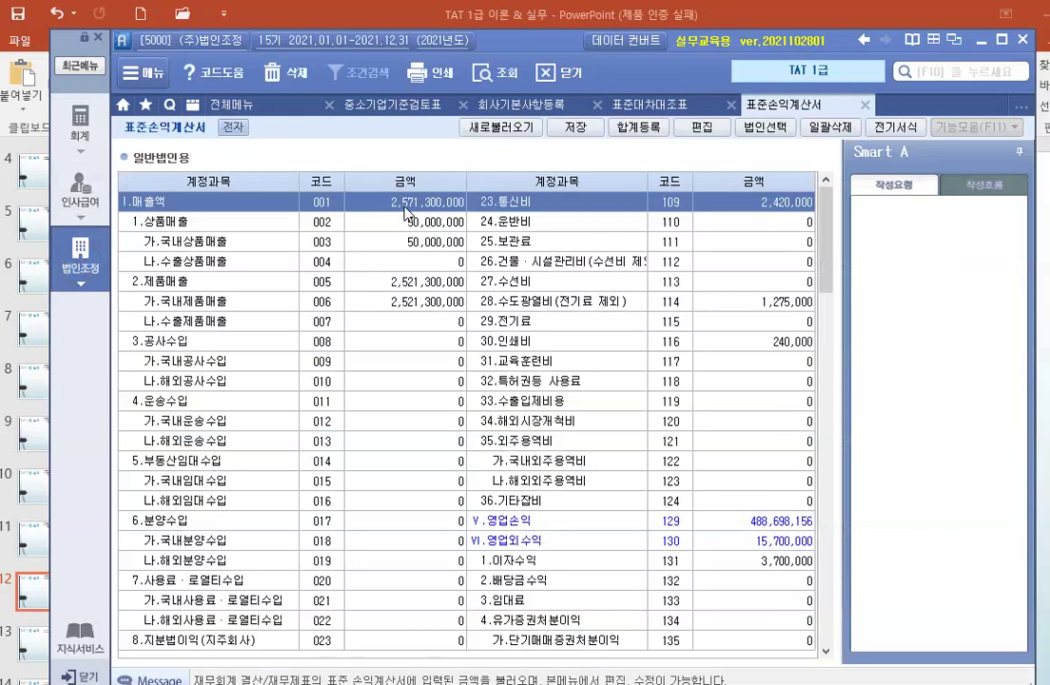
{"action": "left_click", "coordinate": [501, 126]}
{"action": "left_click", "coordinate": [537, 414]}
Open 손익계산서 under 회계 for December 2021 and view its 표준(법인)용 version.
{"action": "left_click", "coordinate": [79, 134]}
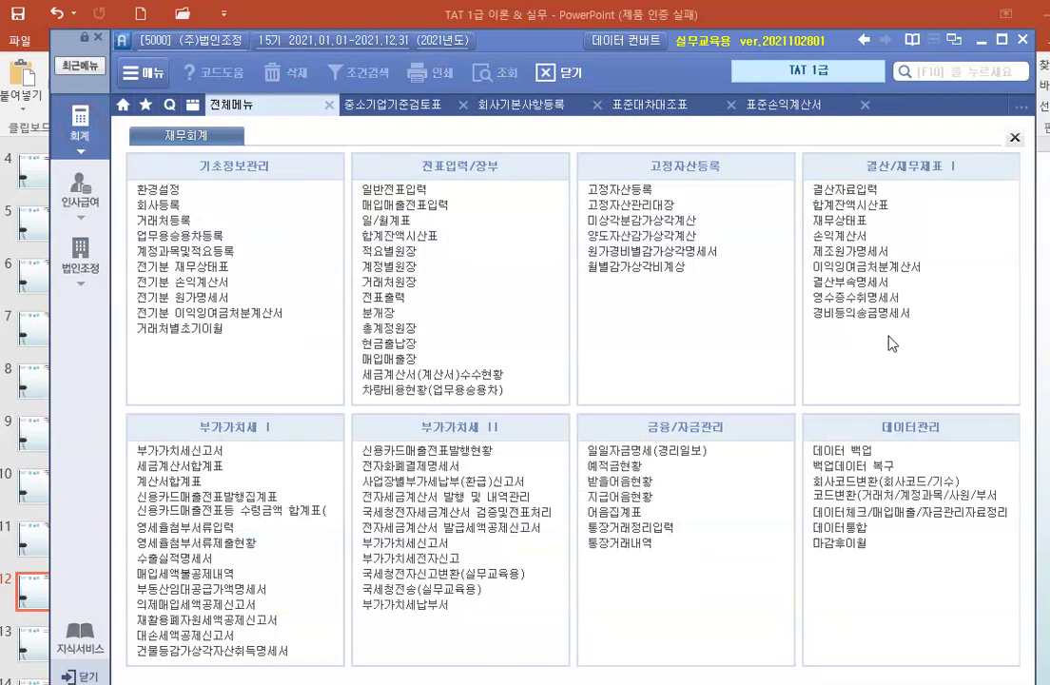
{"action": "left_click", "coordinate": [855, 236]}
{"action": "left_click", "coordinate": [282, 165]}
{"action": "left_click", "coordinate": [273, 330]}
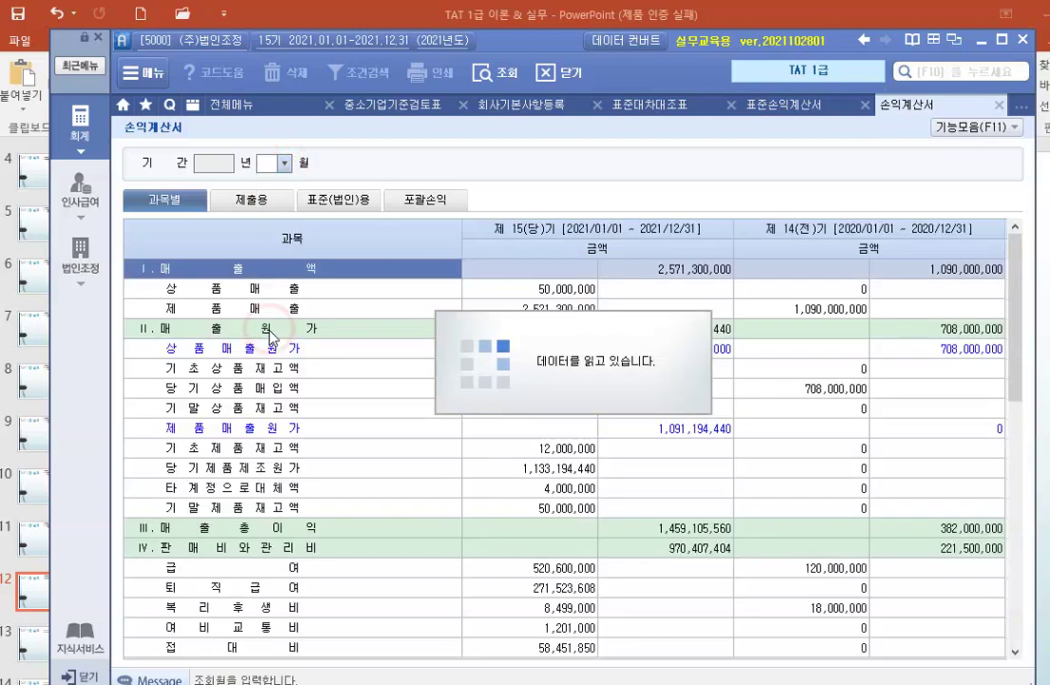
{"action": "left_click", "coordinate": [352, 202]}
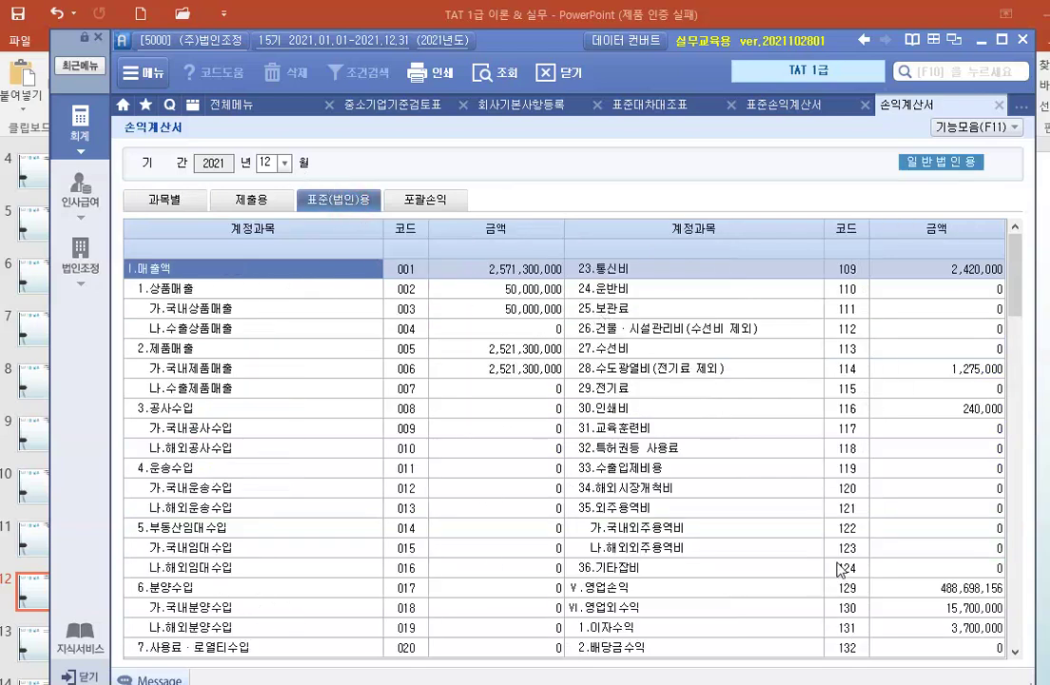
Return to 표준손익계산서 and save its data.
{"action": "left_click", "coordinate": [89, 272]}
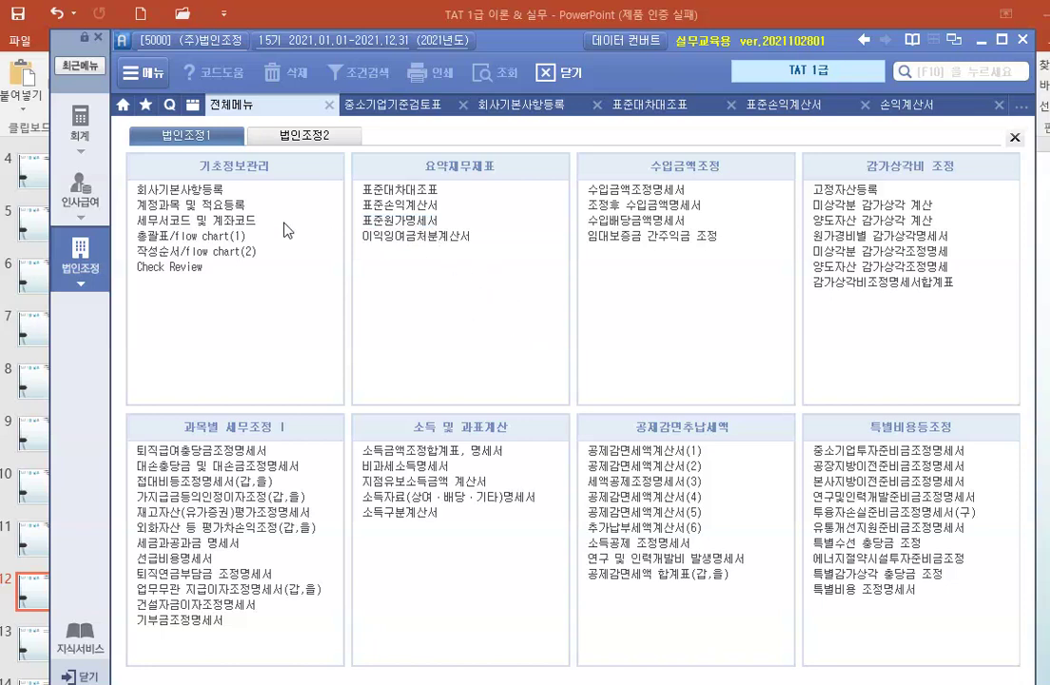
{"action": "left_click", "coordinate": [80, 249]}
{"action": "left_click", "coordinate": [799, 106]}
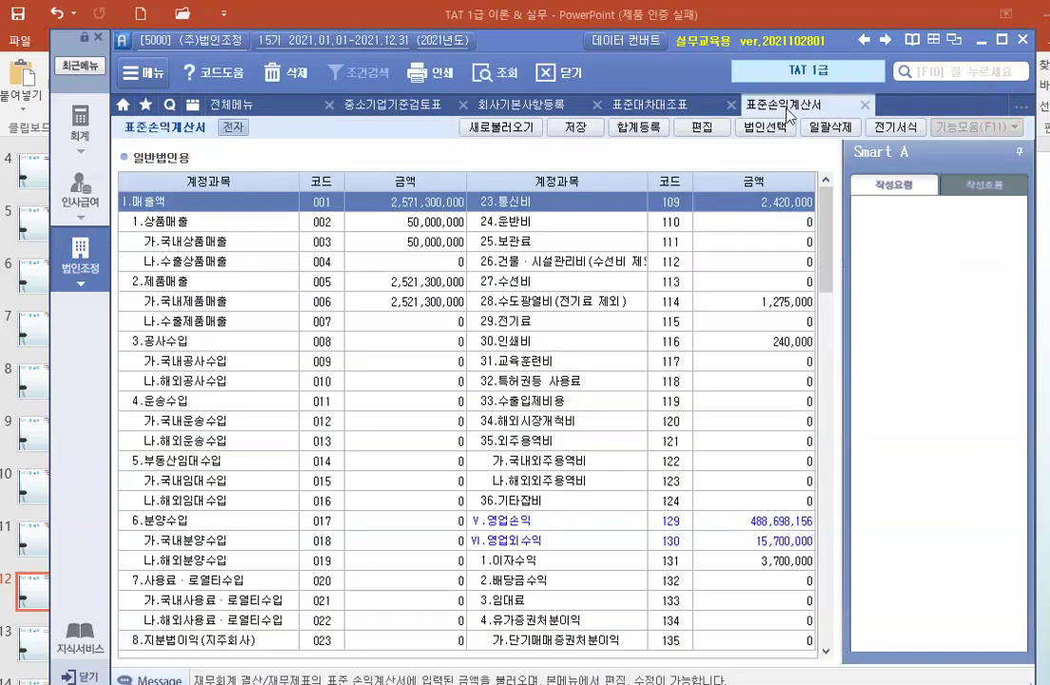
{"action": "left_click", "coordinate": [574, 128]}
{"action": "left_click", "coordinate": [569, 415]}
Go to the end of 표준손익계산서 and box the 법인세비용 row (code 218) in red, clearing the mark when done.
{"action": "left_click", "coordinate": [824, 232]}
{"action": "left_click_drag", "start_coordinate": [824, 232], "coordinate": [790, 656]}
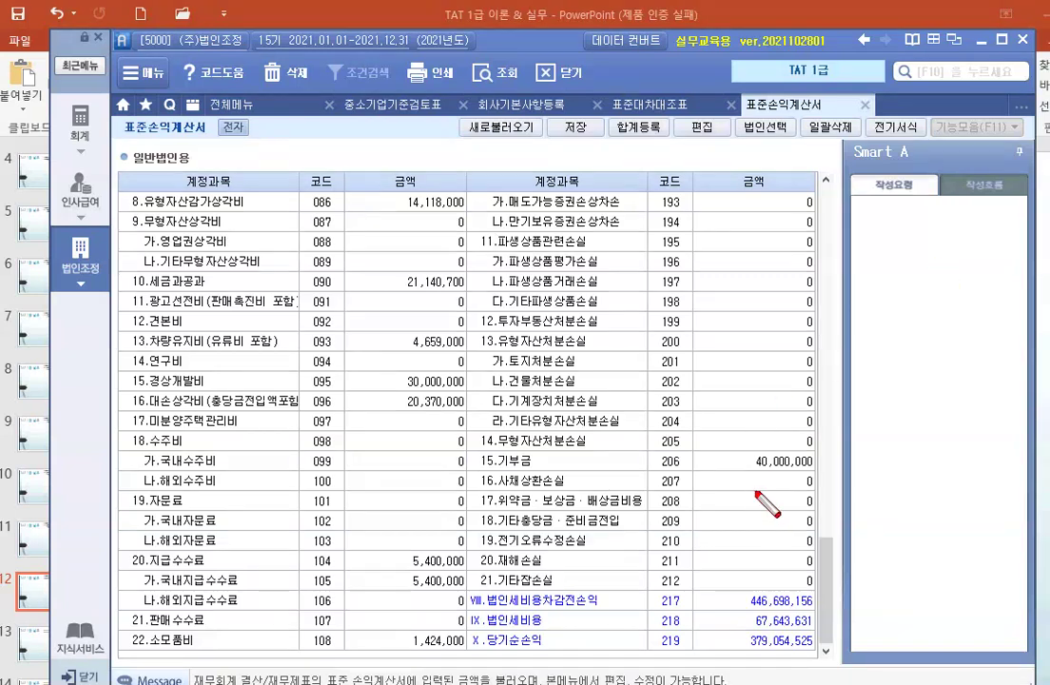
{"action": "left_click_drag", "start_coordinate": [461, 609], "coordinate": [820, 636]}
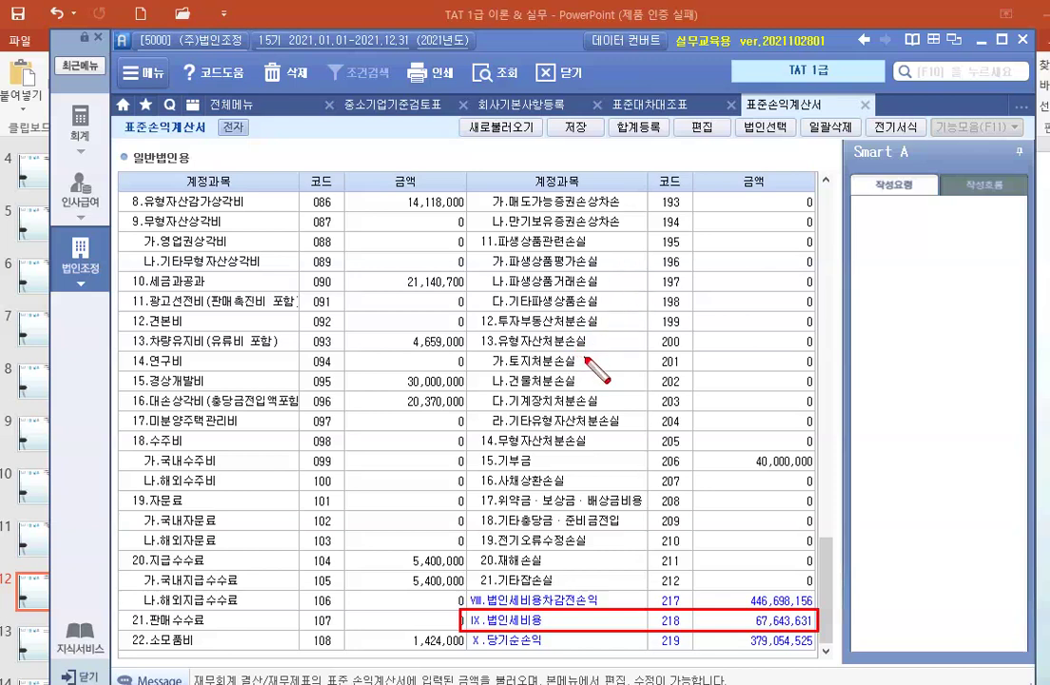
{"action": "key", "text": "Escape"}
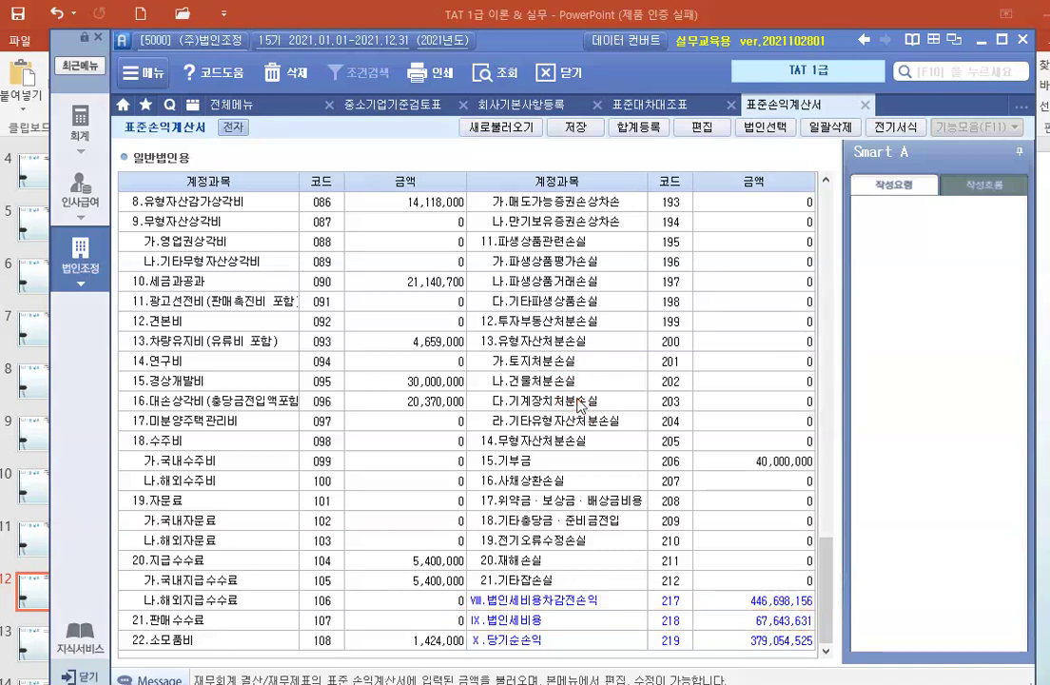
Point out 합계등록 with a red box, clear the mark and open 합계등록 for 표준손익계산서.
{"action": "key", "text": "ctrl+shift+d"}
{"action": "left_click_drag", "start_coordinate": [609, 109], "coordinate": [673, 147]}
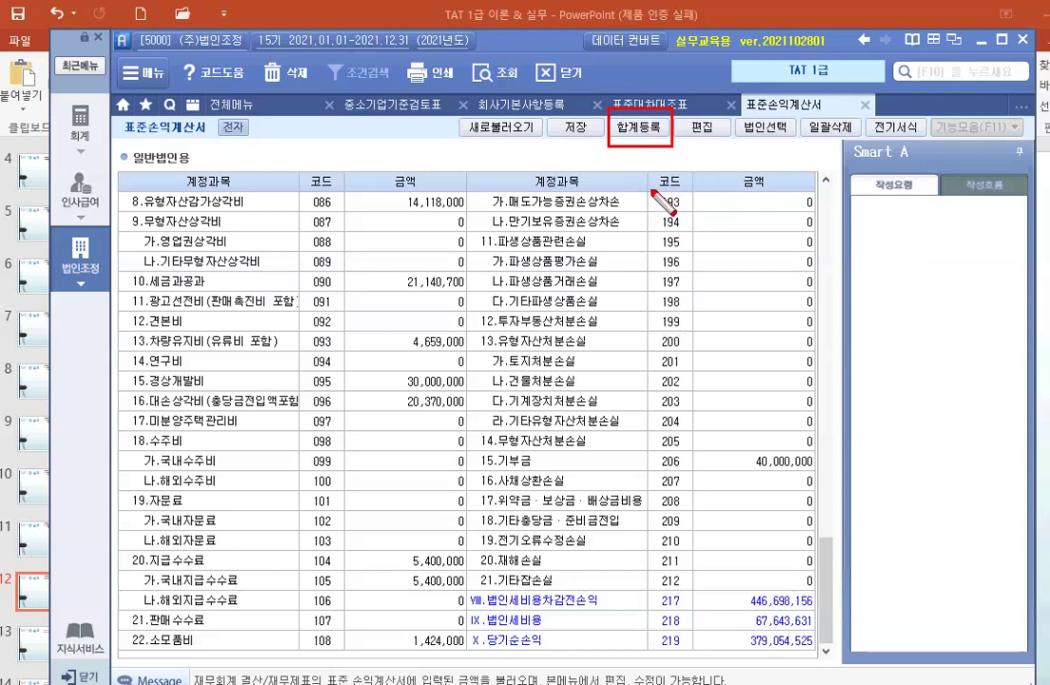
{"action": "key", "text": "Escape"}
{"action": "left_click", "coordinate": [640, 136]}
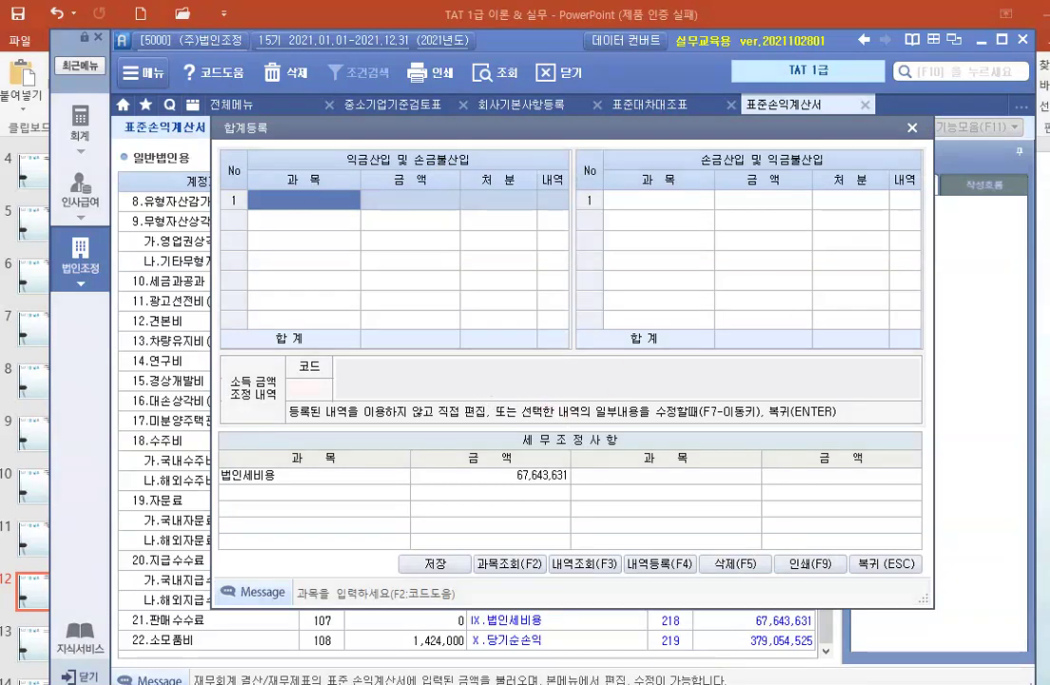
Box 익금산입, 손금불산입, 손금산입, 익금불산입, 세무조정사항 and 법인세비용, draw an arrow from 법인세비용 to the first 과목 cell, and clear the marks.
{"action": "mouse_move", "coordinate": [338, 149]}
{"action": "left_mouse_down"}
{"action": "mouse_move", "coordinate": [397, 174]}
{"action": "mouse_move", "coordinate": [415, 154]}
{"action": "mouse_move", "coordinate": [475, 169]}
{"action": "left_mouse_up"}
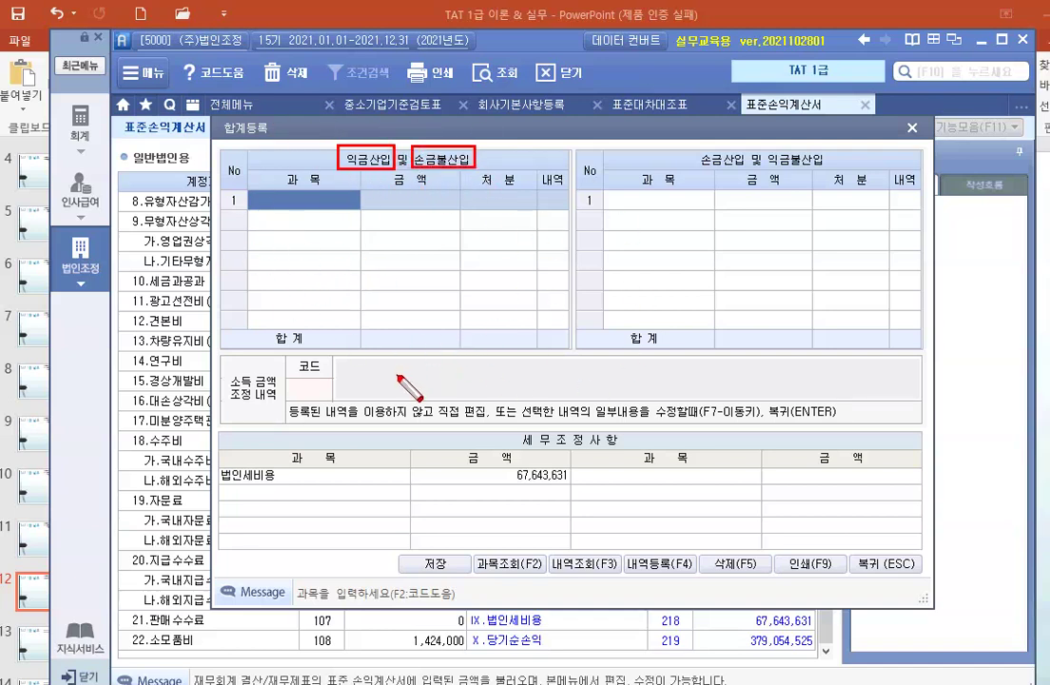
{"action": "left_click_drag", "start_coordinate": [695, 150], "coordinate": [742, 185]}
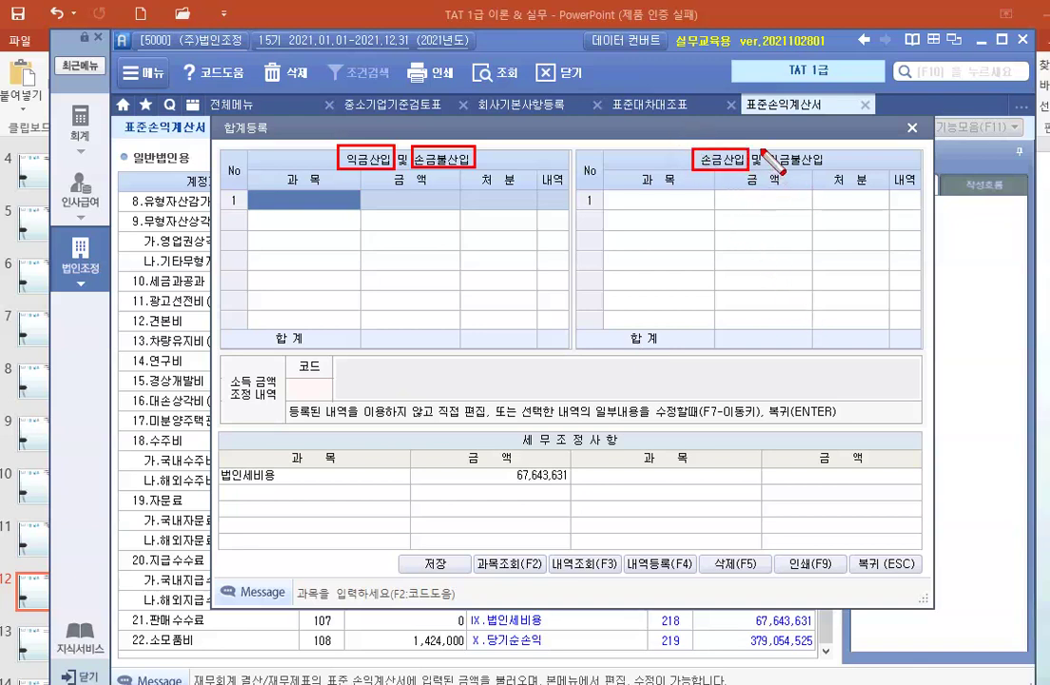
{"action": "left_click_drag", "start_coordinate": [763, 150], "coordinate": [826, 172]}
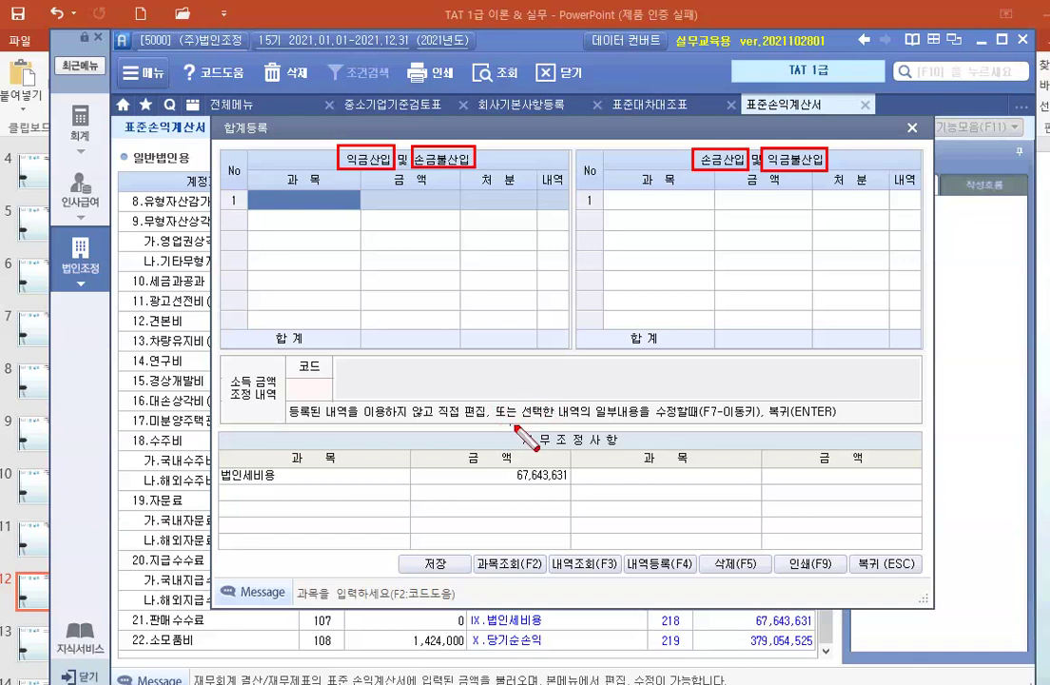
{"action": "mouse_move", "coordinate": [384, 492]}
{"action": "left_mouse_down"}
{"action": "mouse_move", "coordinate": [530, 499]}
{"action": "mouse_move", "coordinate": [574, 486]}
{"action": "left_mouse_up"}
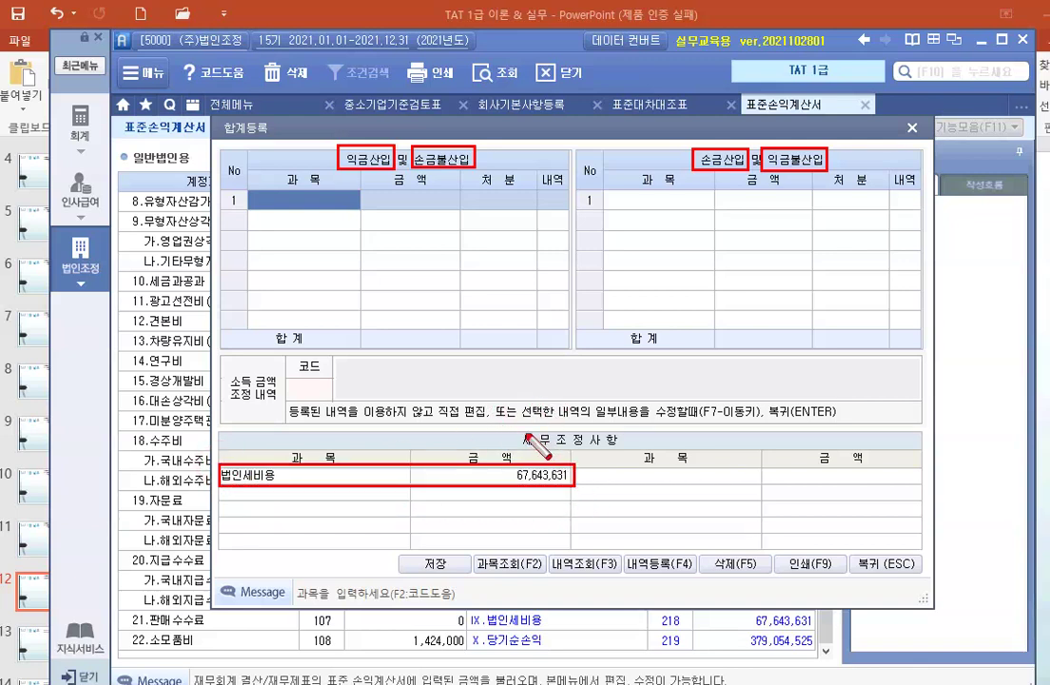
{"action": "left_click_drag", "start_coordinate": [523, 431], "coordinate": [624, 451]}
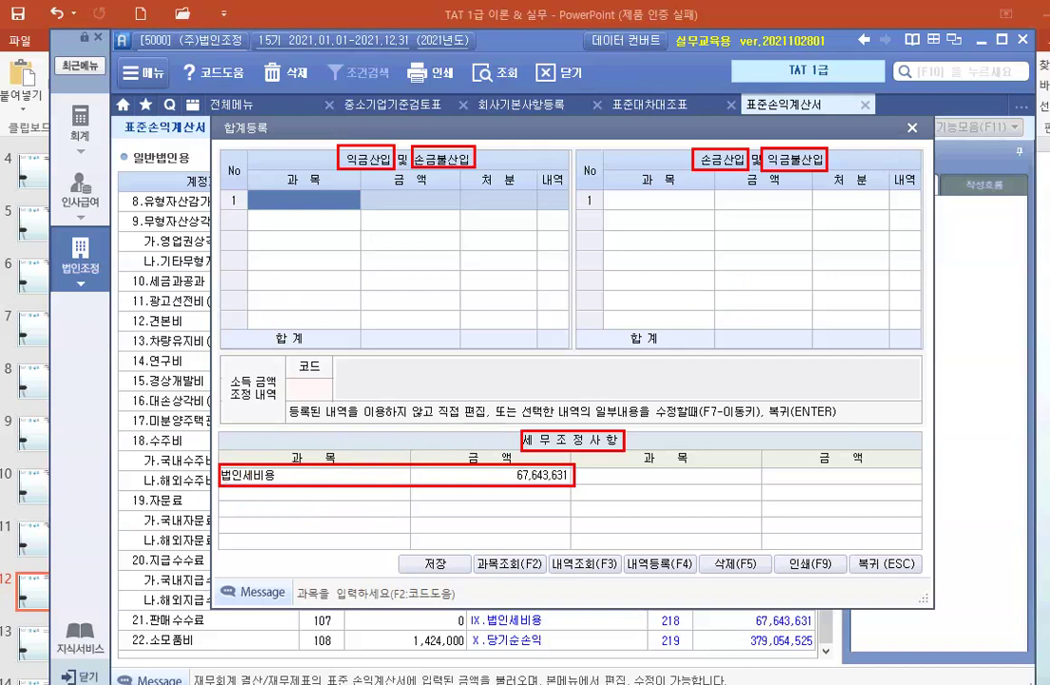
{"action": "left_click_drag", "start_coordinate": [253, 472], "coordinate": [295, 216]}
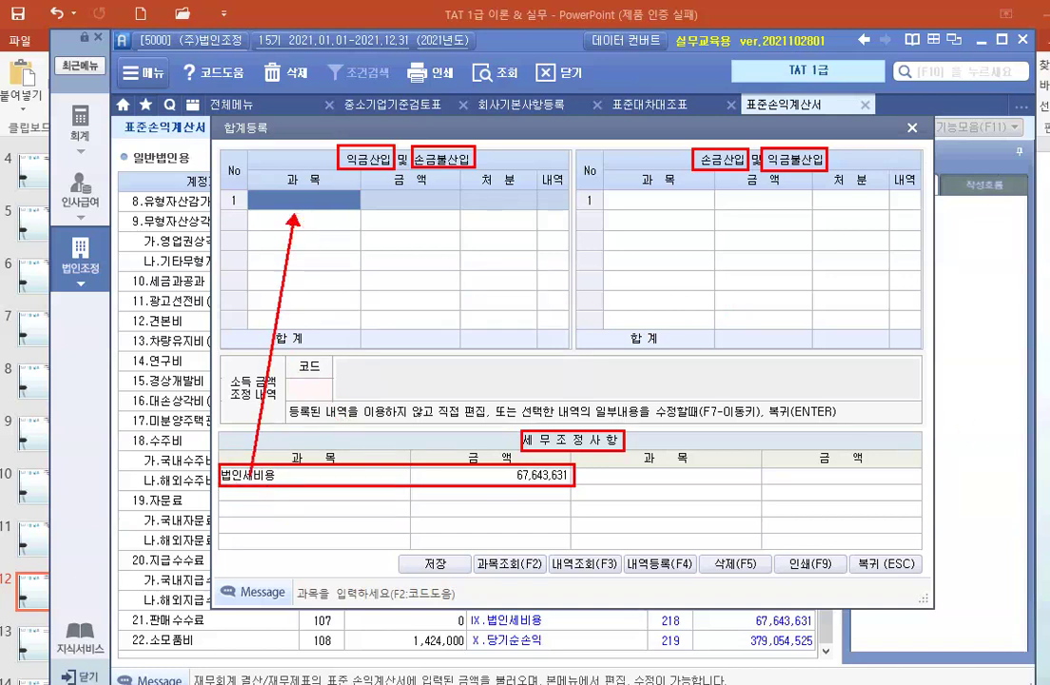
{"action": "key", "text": "Escape"}
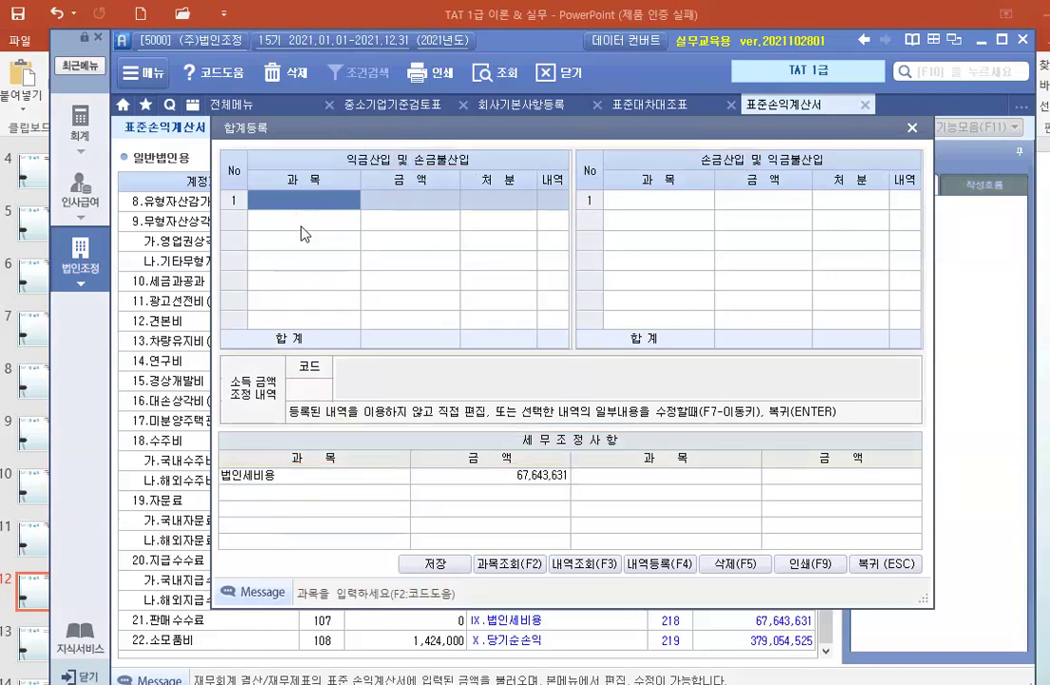
Enter 법인세비용 with the amount 67,643,631 in the first row of 익금산입 및 손금불산입.
{"action": "left_click", "coordinate": [299, 204]}
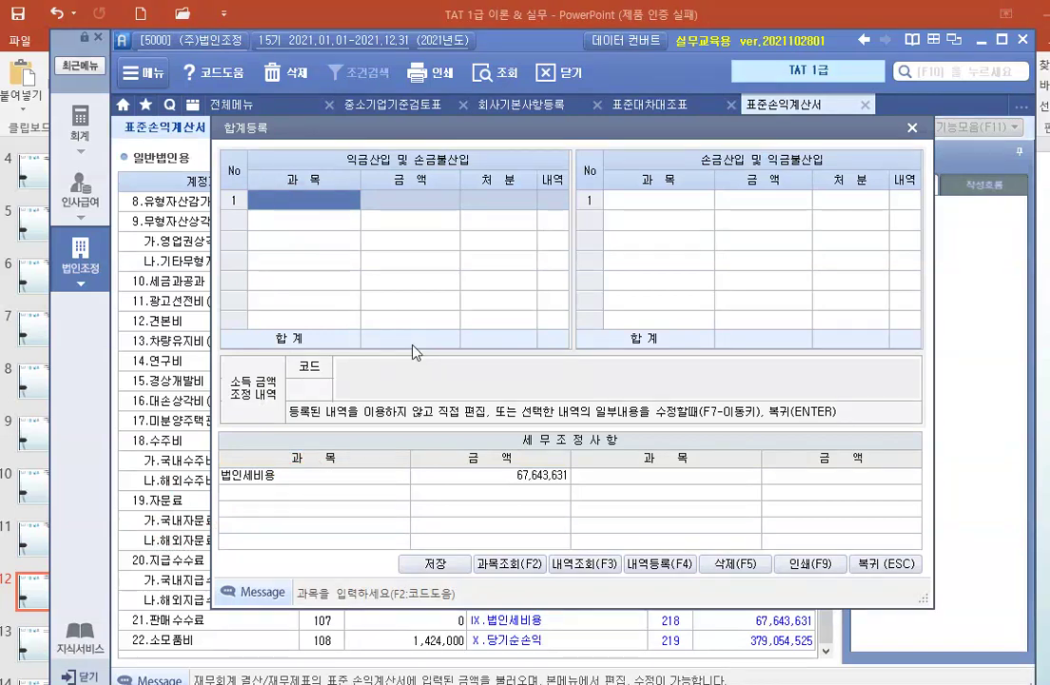
{"action": "type", "text": "법인세비용"}
{"action": "key", "text": "Return"}
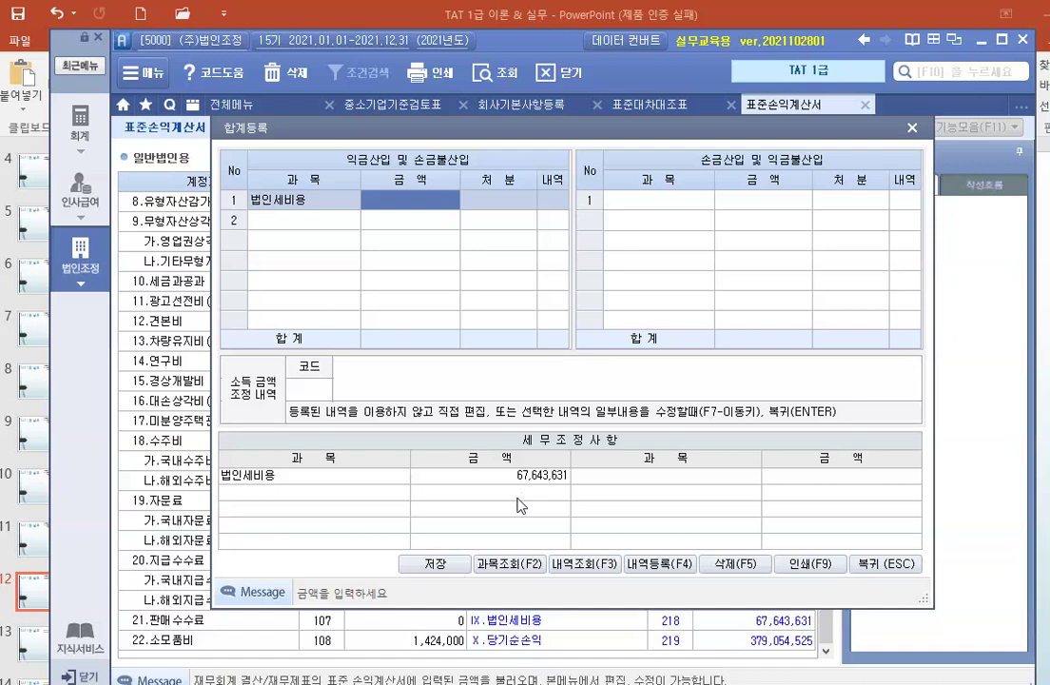
{"action": "type", "text": "67"}
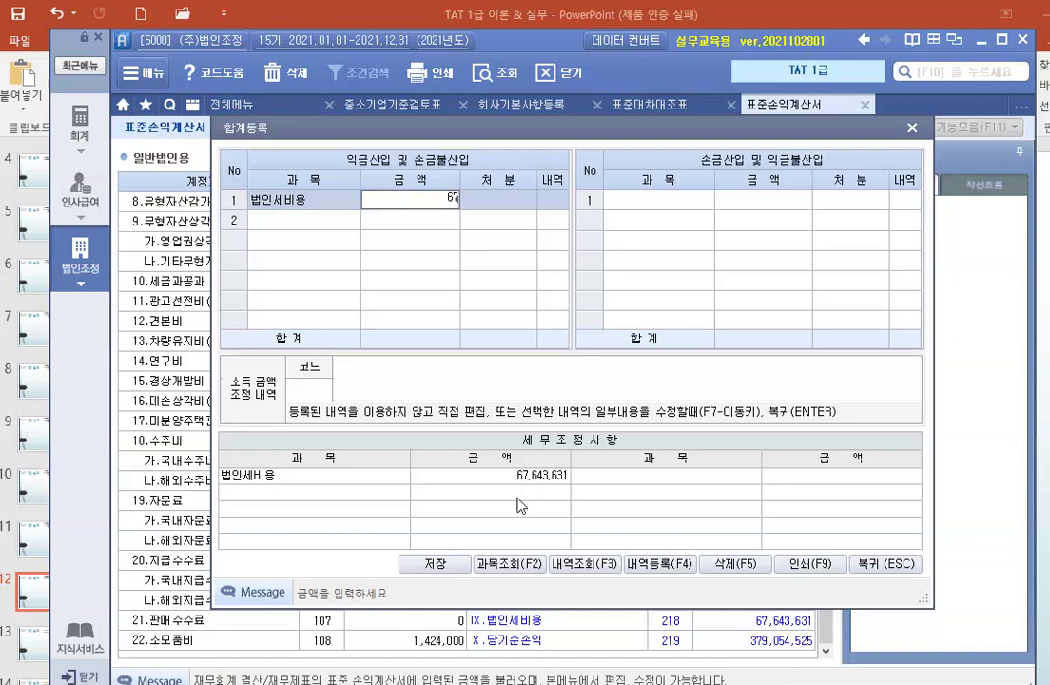
{"action": "type", "text": ",643,631"}
{"action": "key", "text": "Return"}
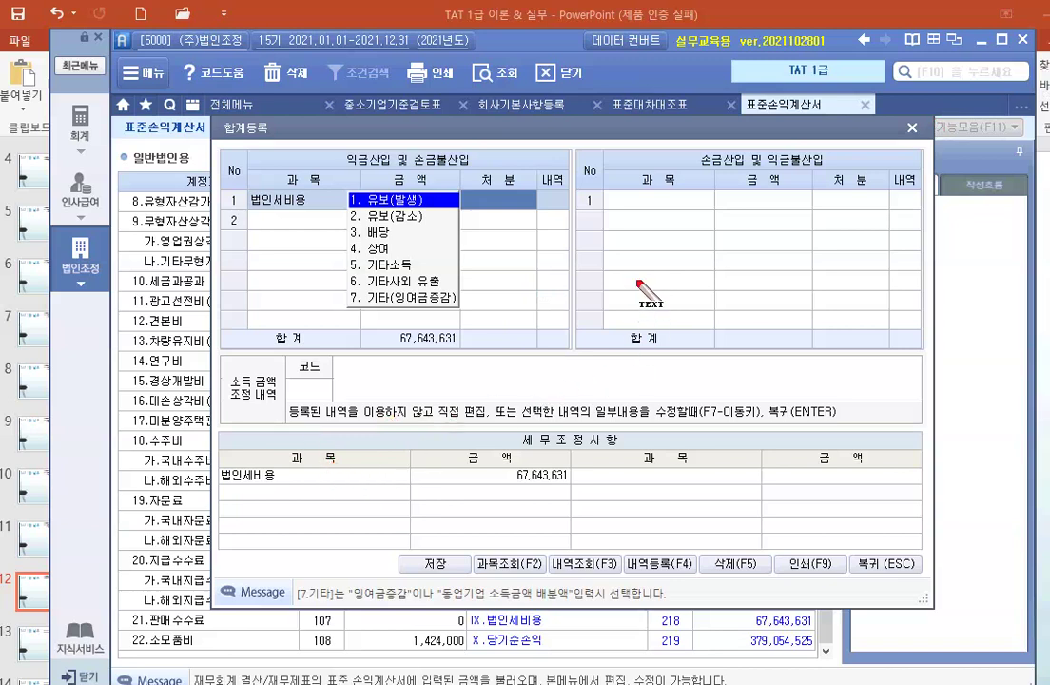
Write the red screen note 익금산입 & 손금불산입 over the 손금산입 및 익금불산입 table.
{"action": "left_click", "coordinate": [583, 240]}
{"action": "type", "text": "익급"}
{"action": "key", "text": "BackSpace"}
{"action": "type", "text": "금산입"}
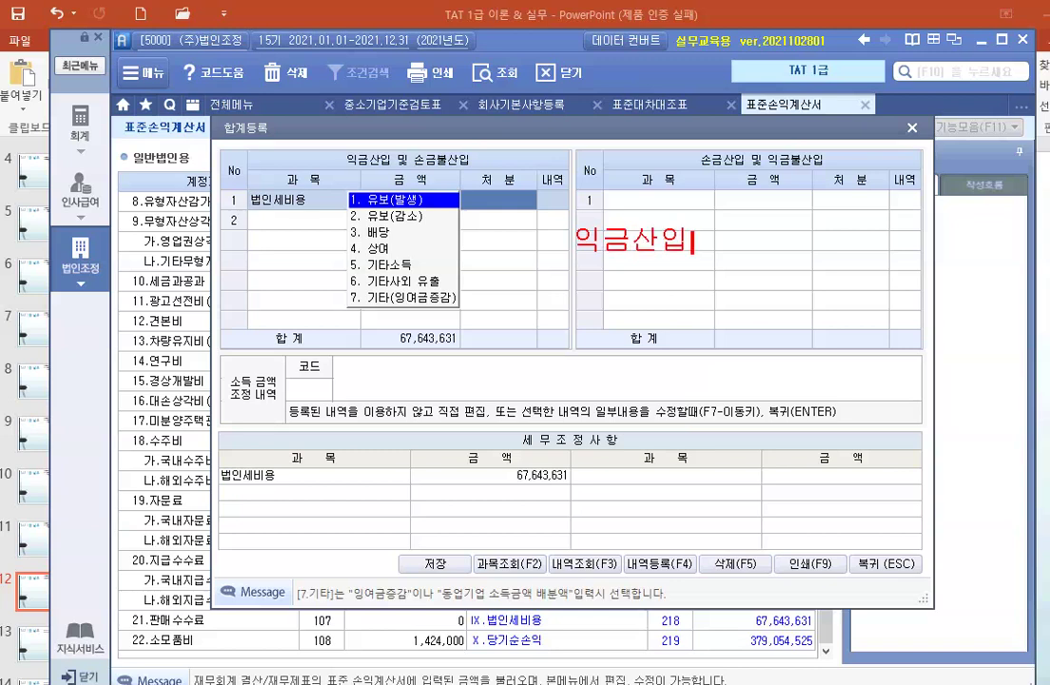
{"action": "type", "text": " & 손금불산입"}
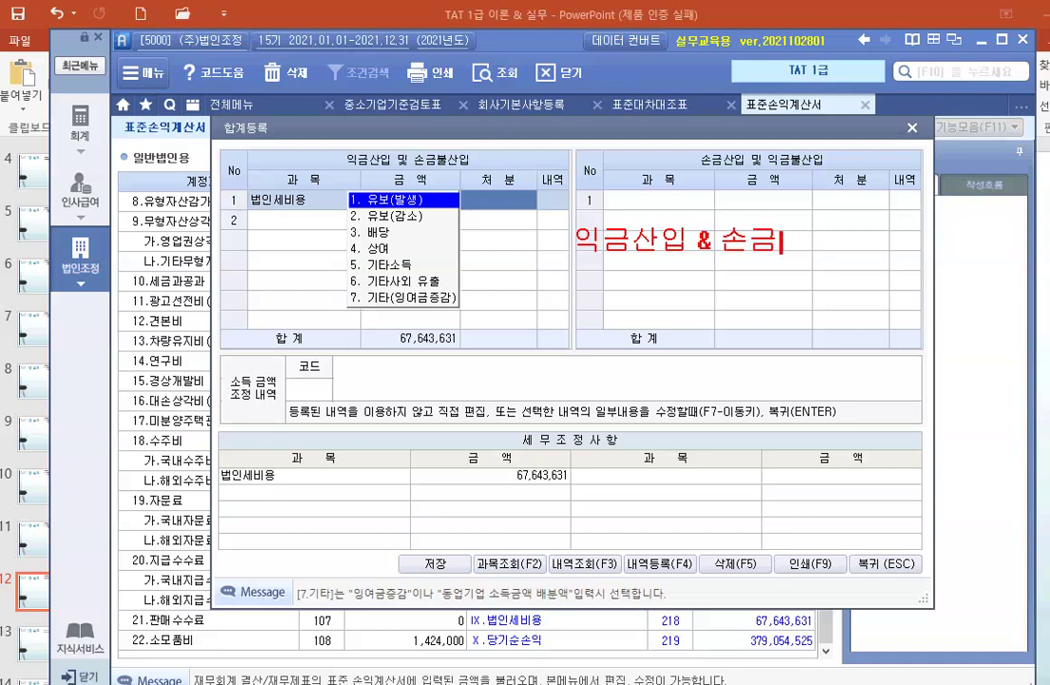
{"action": "key", "text": "Return"}
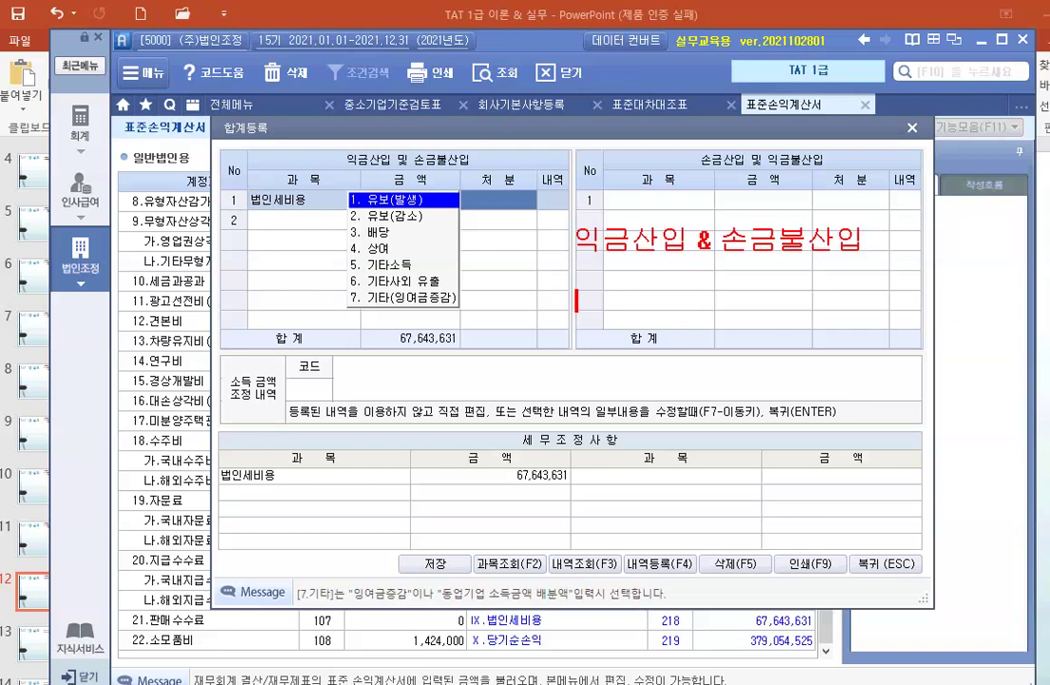
Add the red notes 사내유보 and 사외유출 below the 익금산입 & 손금불산입 heading.
{"action": "type", "text": "사내"}
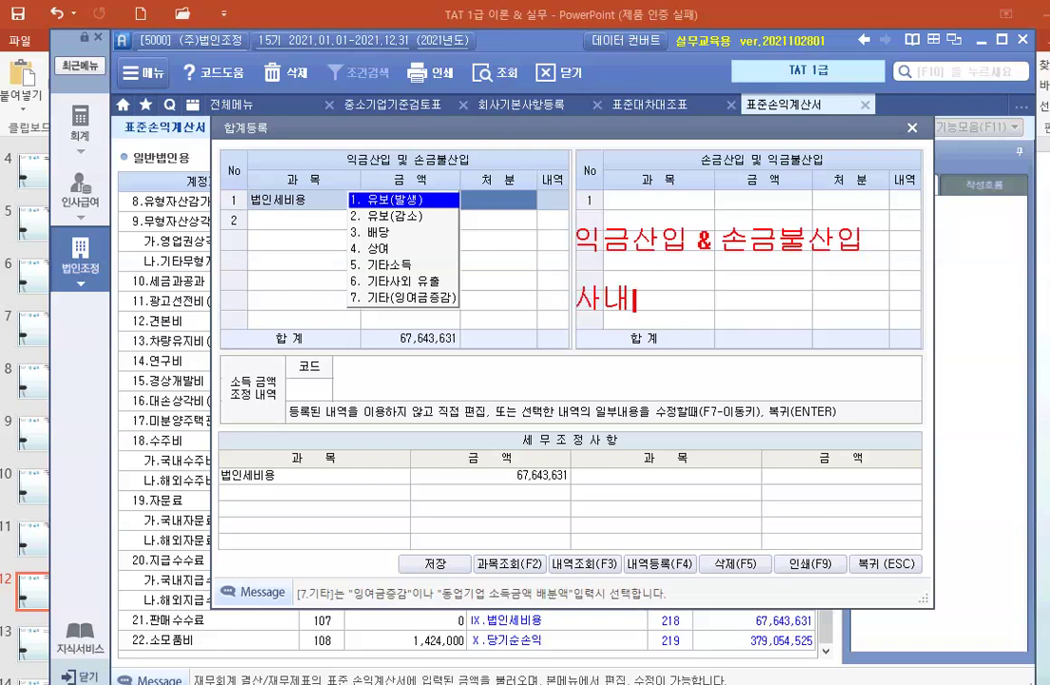
{"action": "type", "text": "유보"}
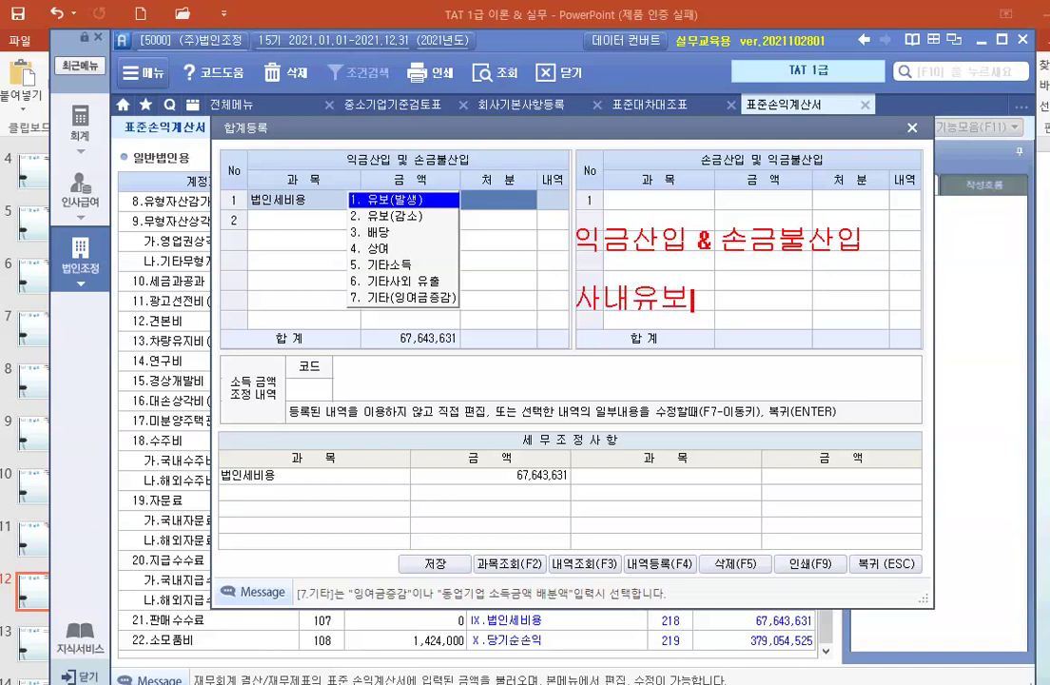
{"action": "key", "text": "Return"}
{"action": "type", "text": "사외"}
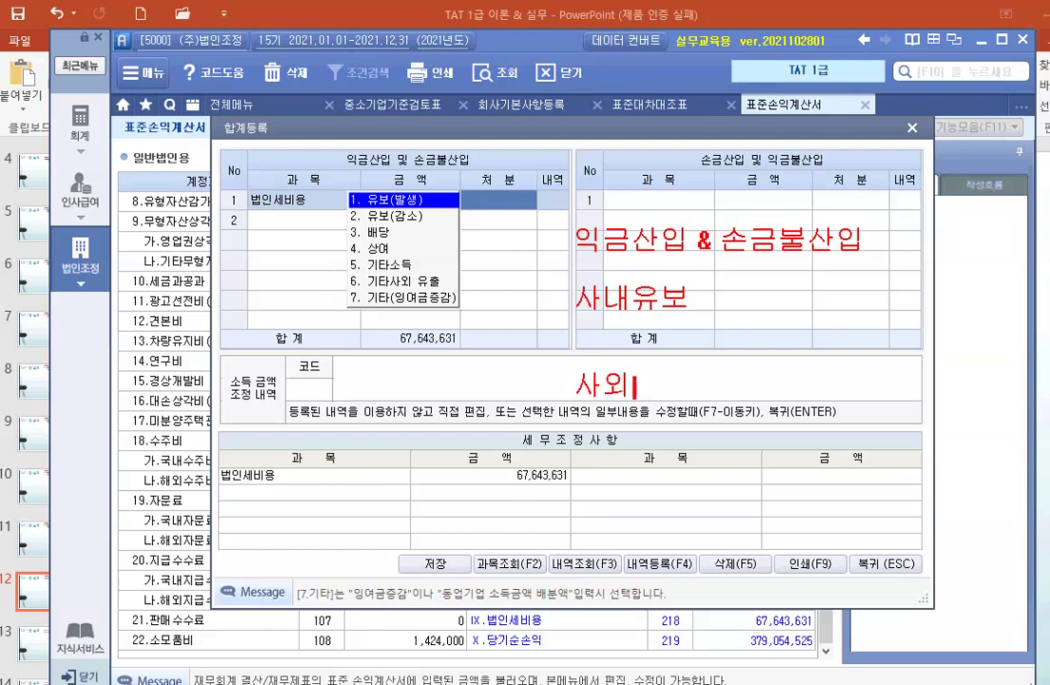
{"action": "type", "text": "유출"}
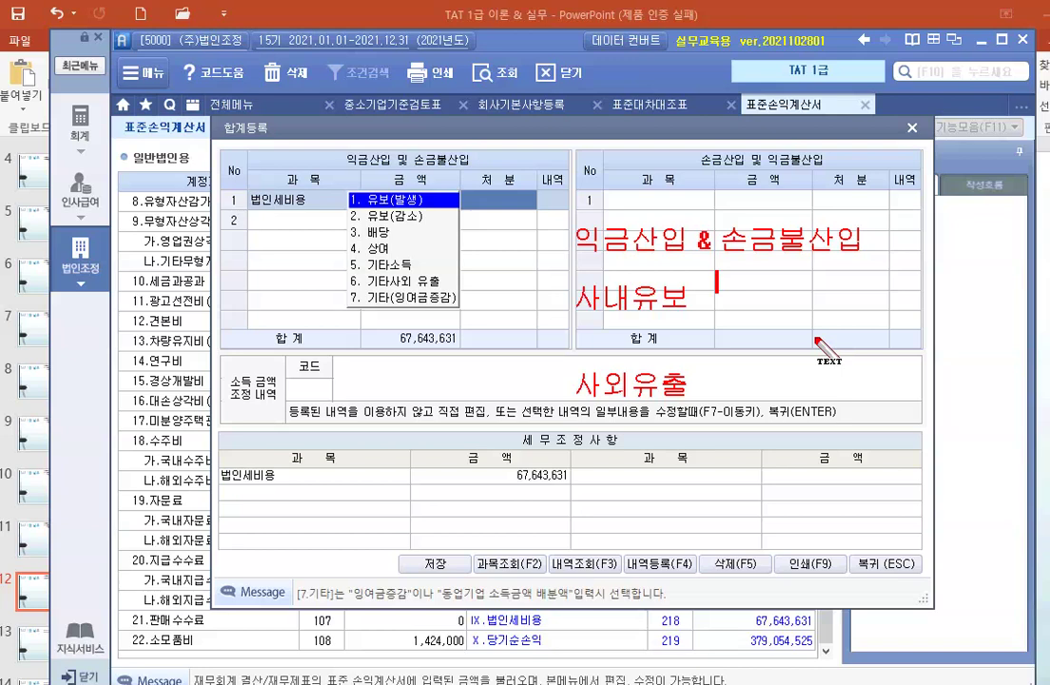
Write 유보발생 and 기타 in red beside the 사내유보 note.
{"action": "type", "text": "유보"}
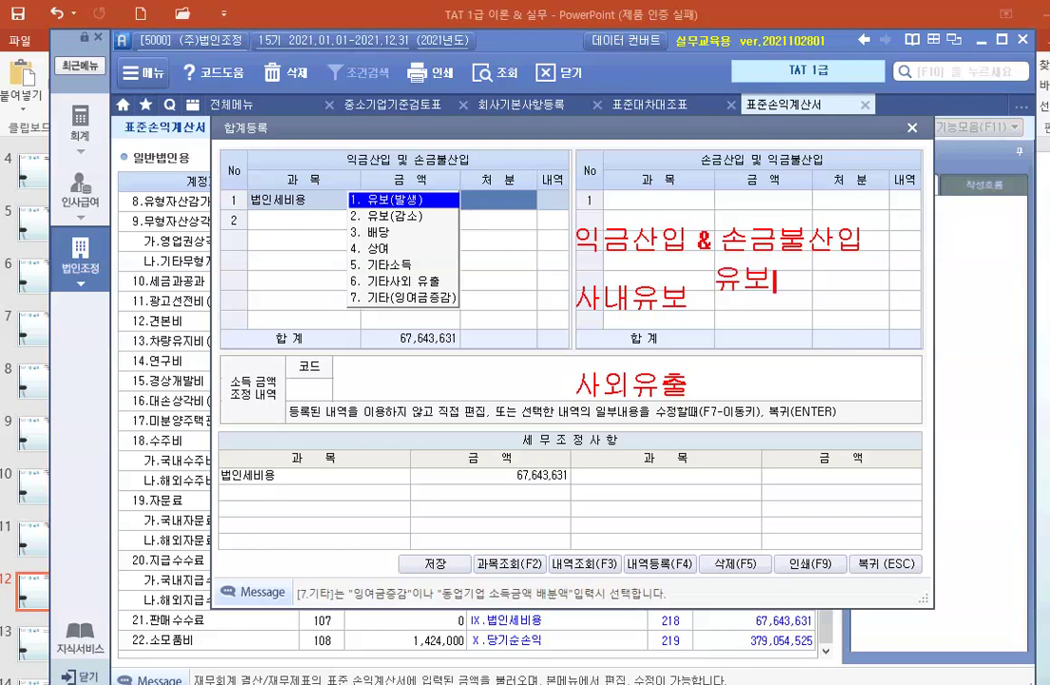
{"action": "type", "text": "발생"}
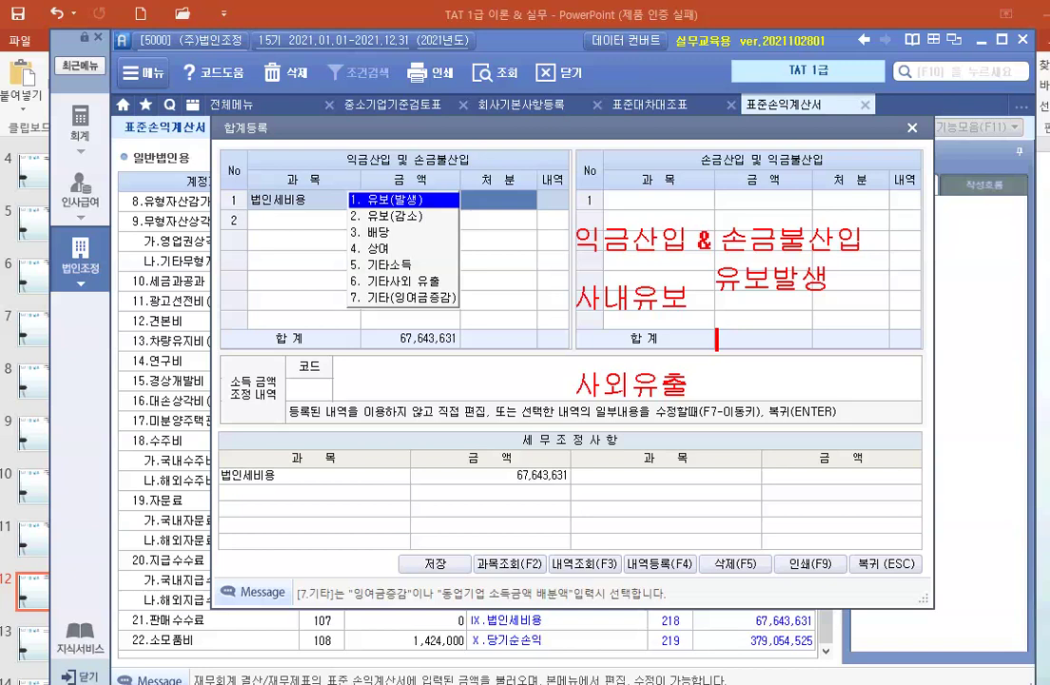
{"action": "type", "text": "기타"}
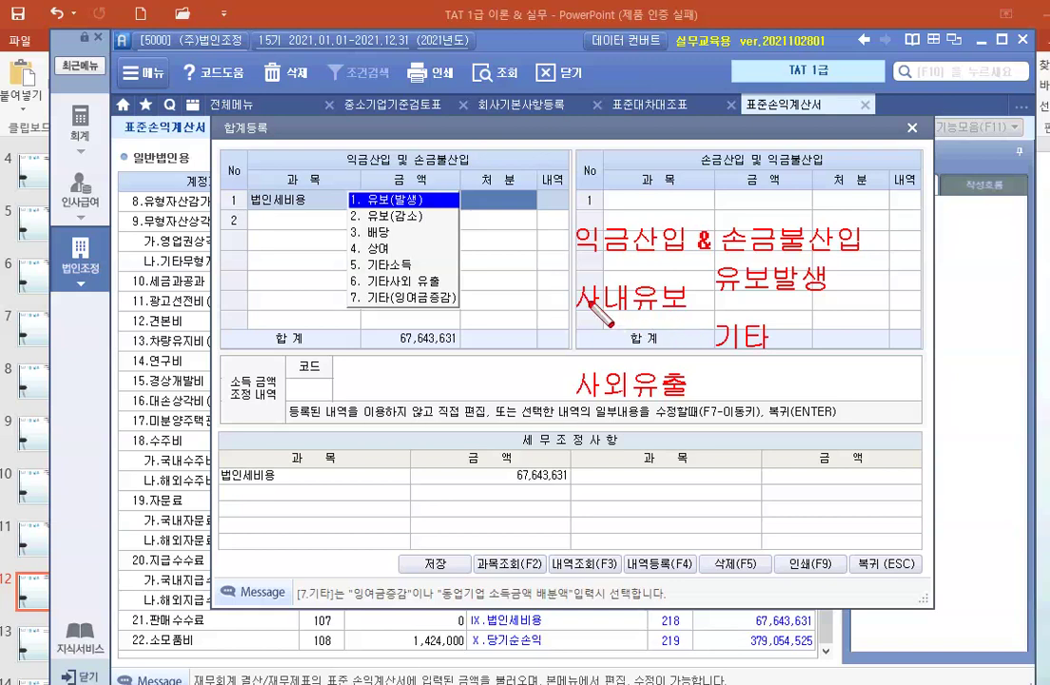
Box the notes 사내유보, 유보발생, 기타 and 사외유출 in red, along with the 처분 options 유보(발생) and 기타(잉여금증감).
{"action": "left_click_drag", "start_coordinate": [578, 278], "coordinate": [687, 317]}
{"action": "left_click_drag", "start_coordinate": [714, 263], "coordinate": [831, 296]}
{"action": "left_click_drag", "start_coordinate": [714, 318], "coordinate": [773, 352]}
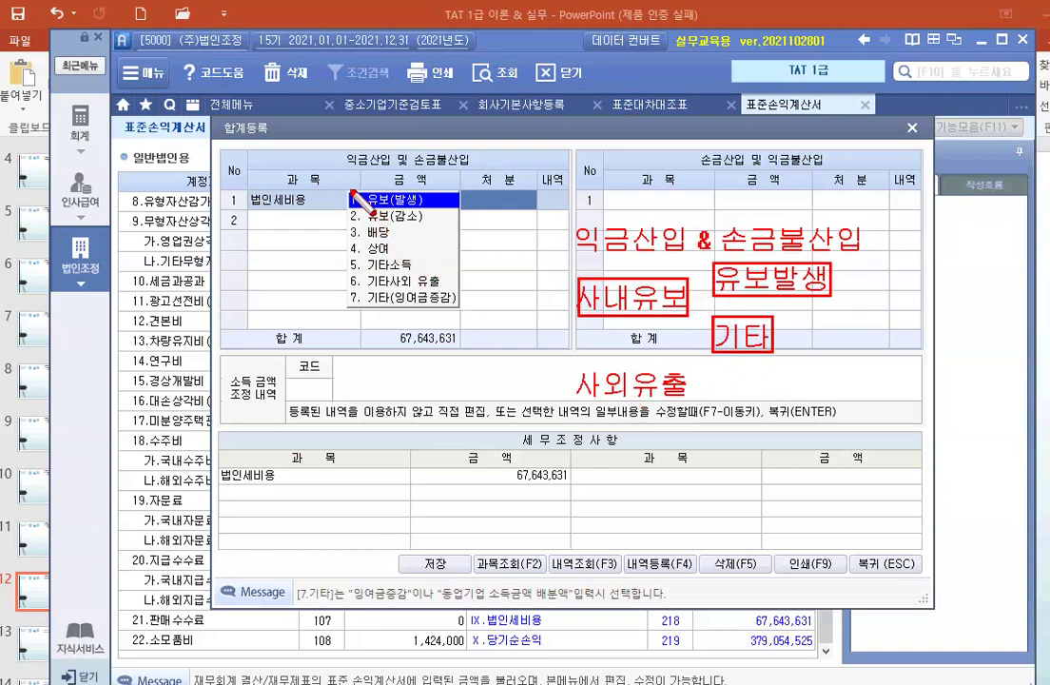
{"action": "left_click_drag", "start_coordinate": [350, 204], "coordinate": [457, 205]}
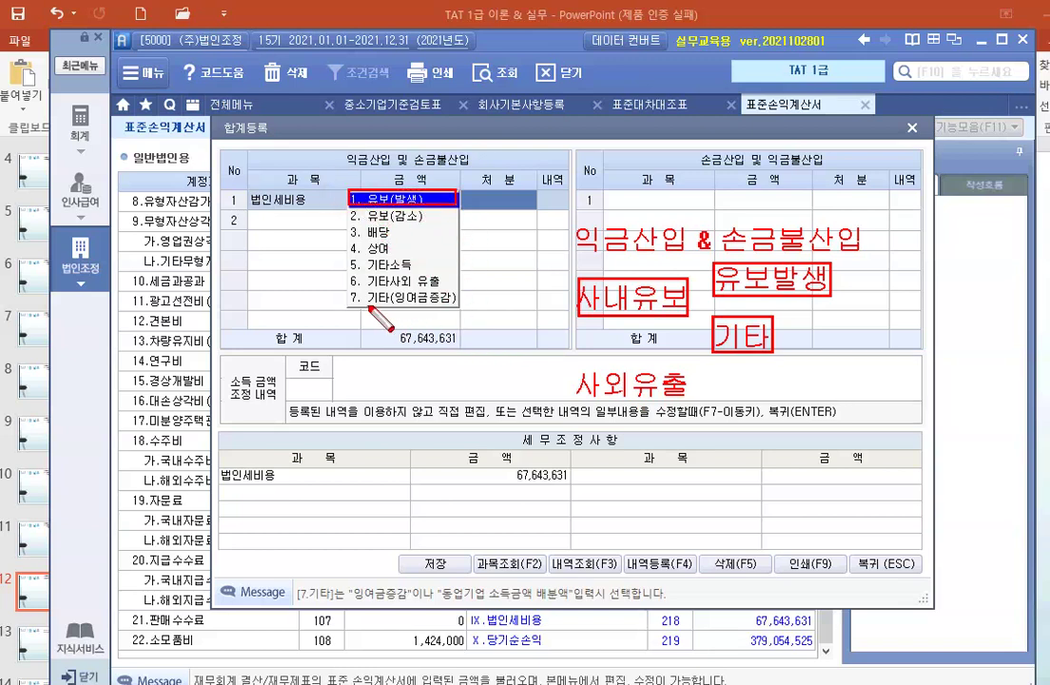
{"action": "left_click_drag", "start_coordinate": [344, 287], "coordinate": [455, 311]}
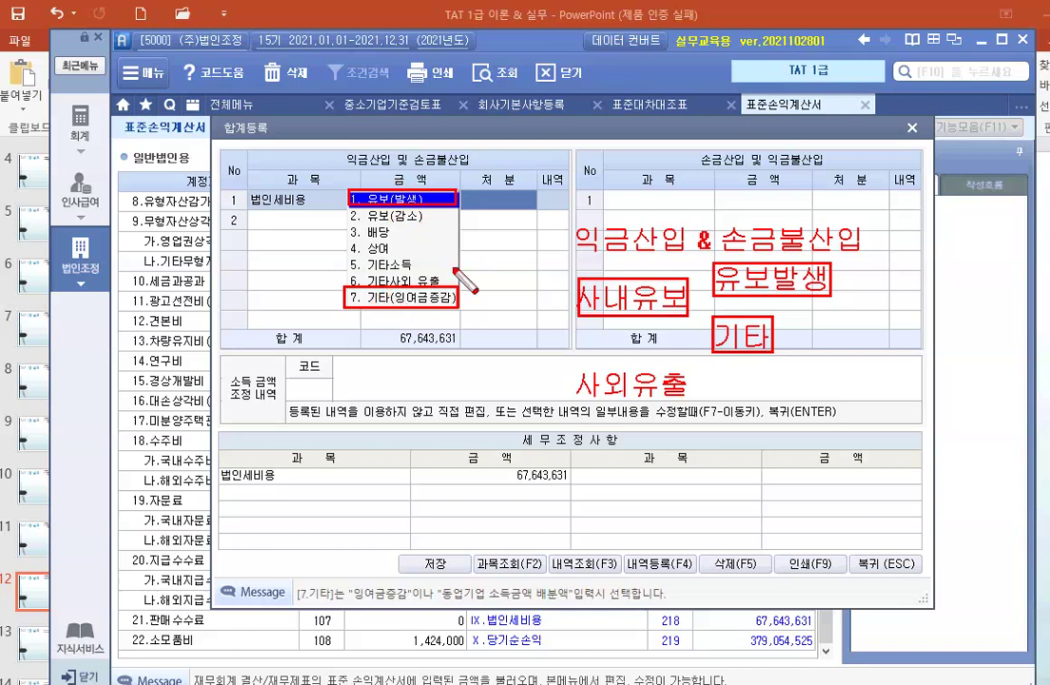
{"action": "left_click", "coordinate": [599, 373]}
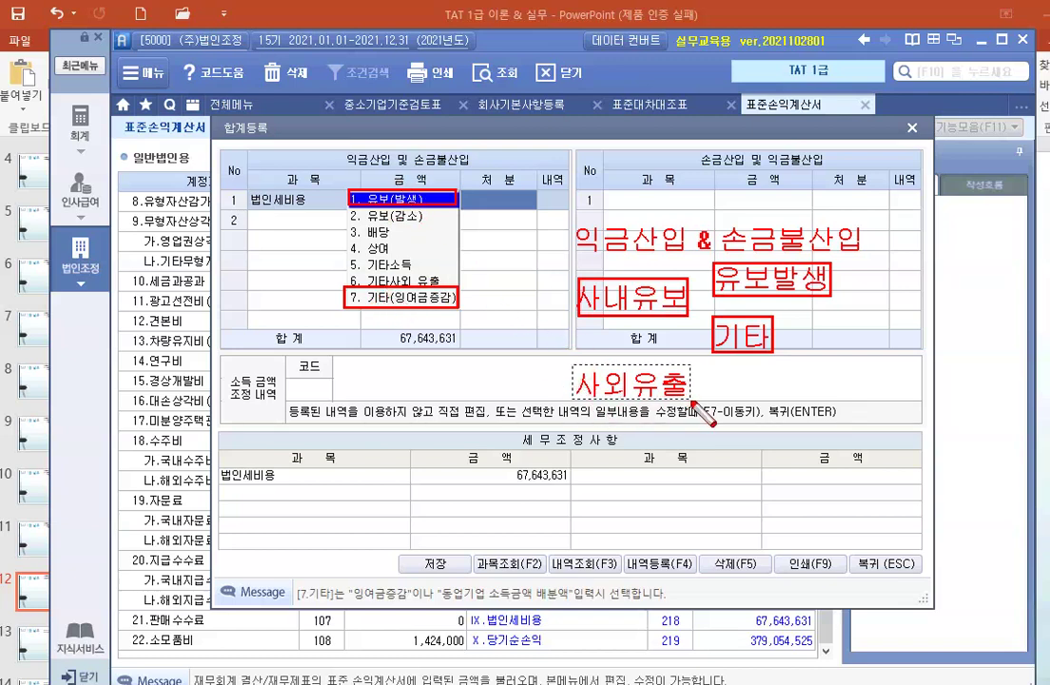
{"action": "left_click_drag", "start_coordinate": [692, 409], "coordinate": [685, 405]}
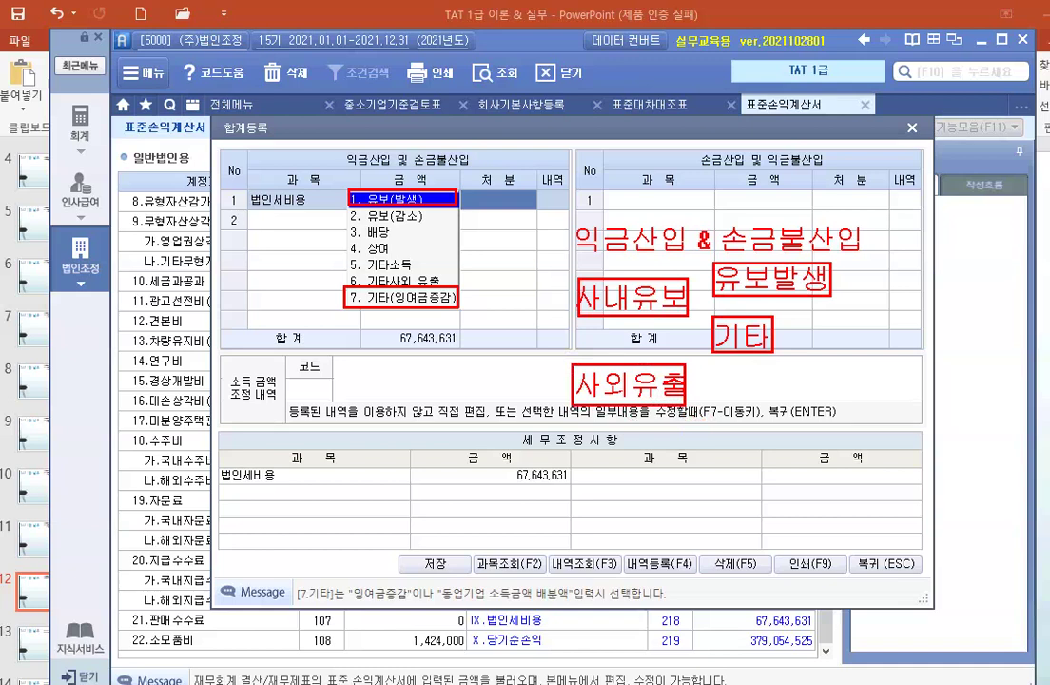
Write 상여, 배당, 기타소득 and 기타사외유출 in red, one below another, beside the 사외유출 note.
{"action": "left_click", "coordinate": [734, 386]}
{"action": "type", "text": "상여"}
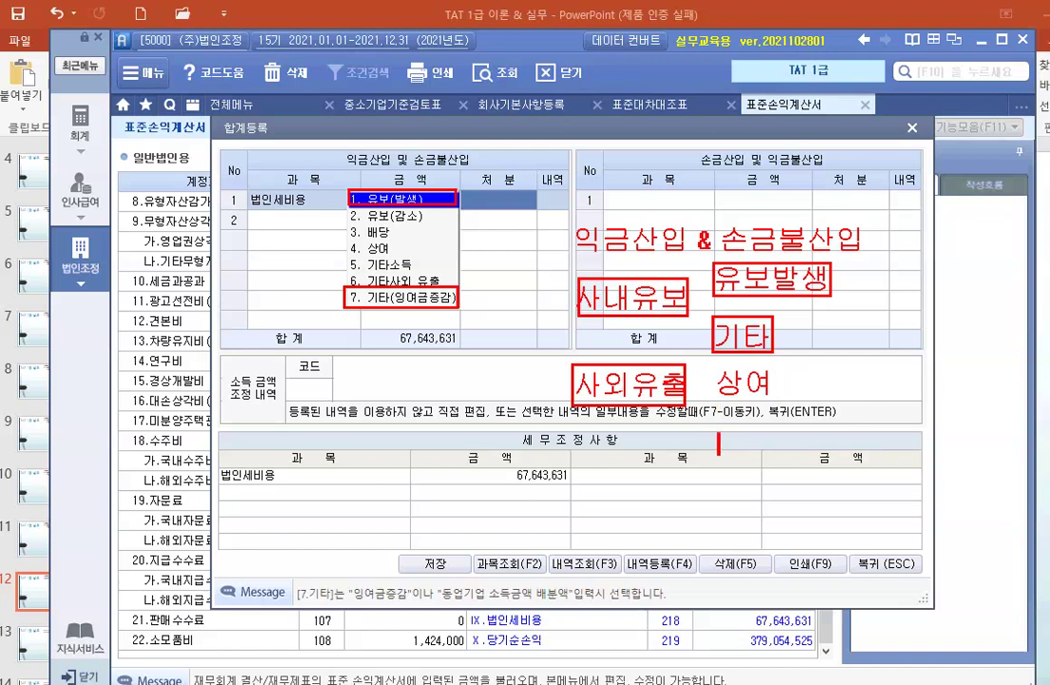
{"action": "type", "text": "배당"}
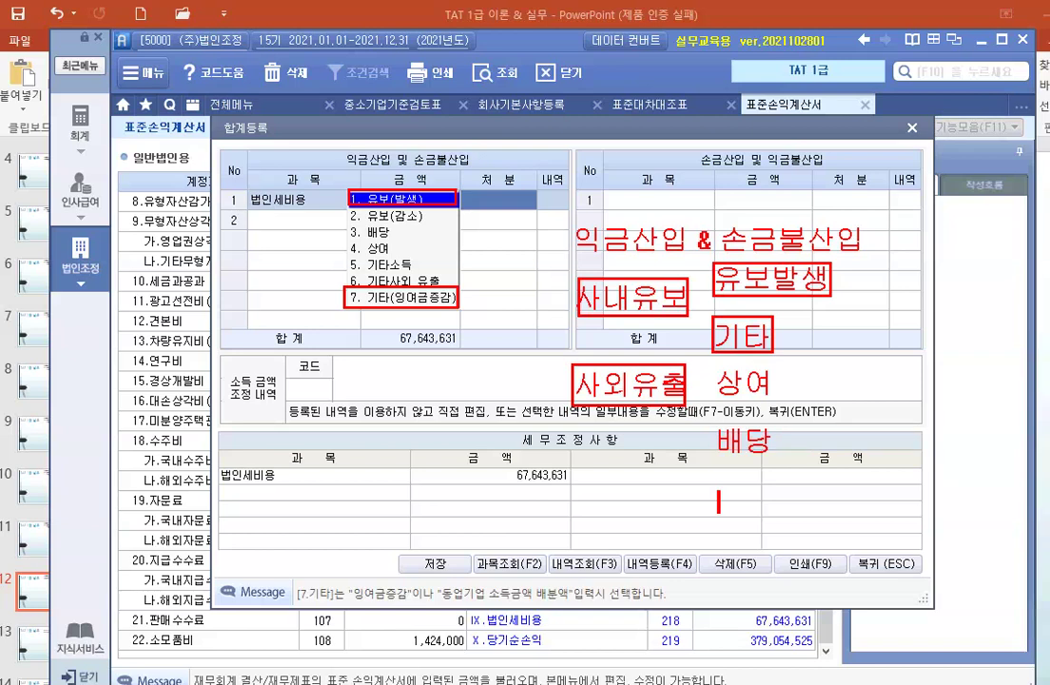
{"action": "type", "text": "기타소득"}
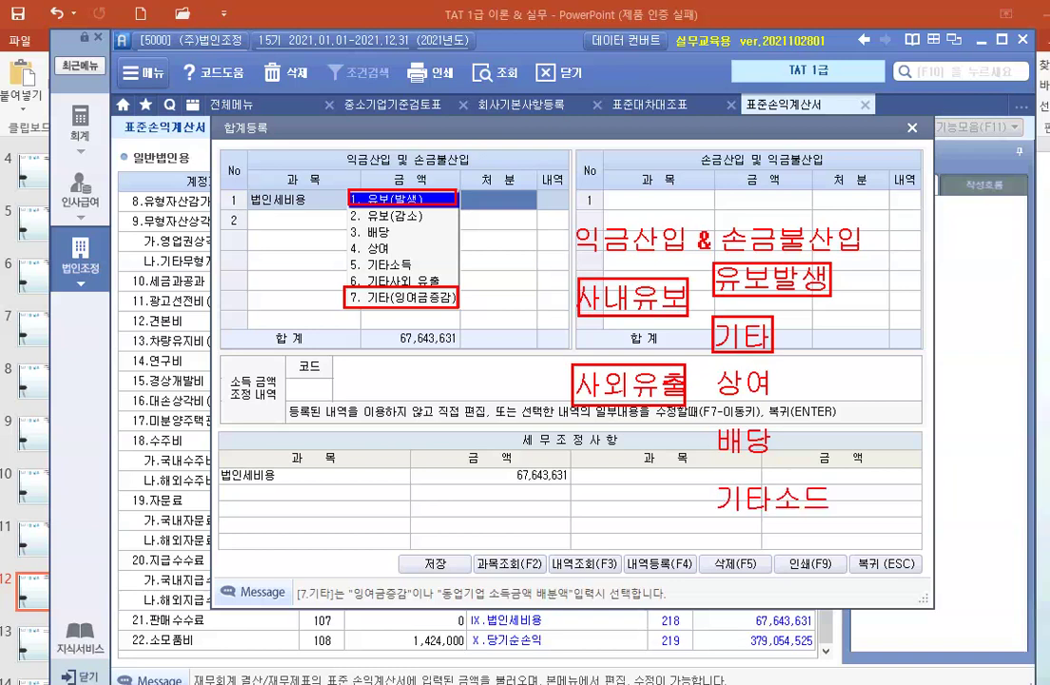
{"action": "key", "text": "Return"}
{"action": "type", "text": "기타사"}
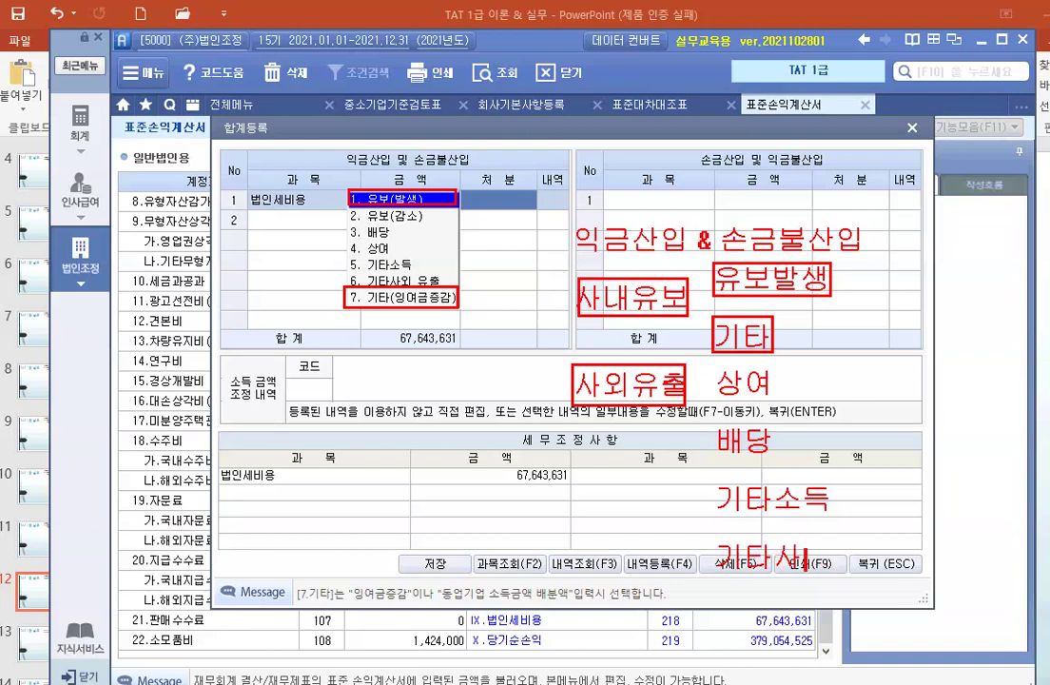
{"action": "type", "text": "외유출"}
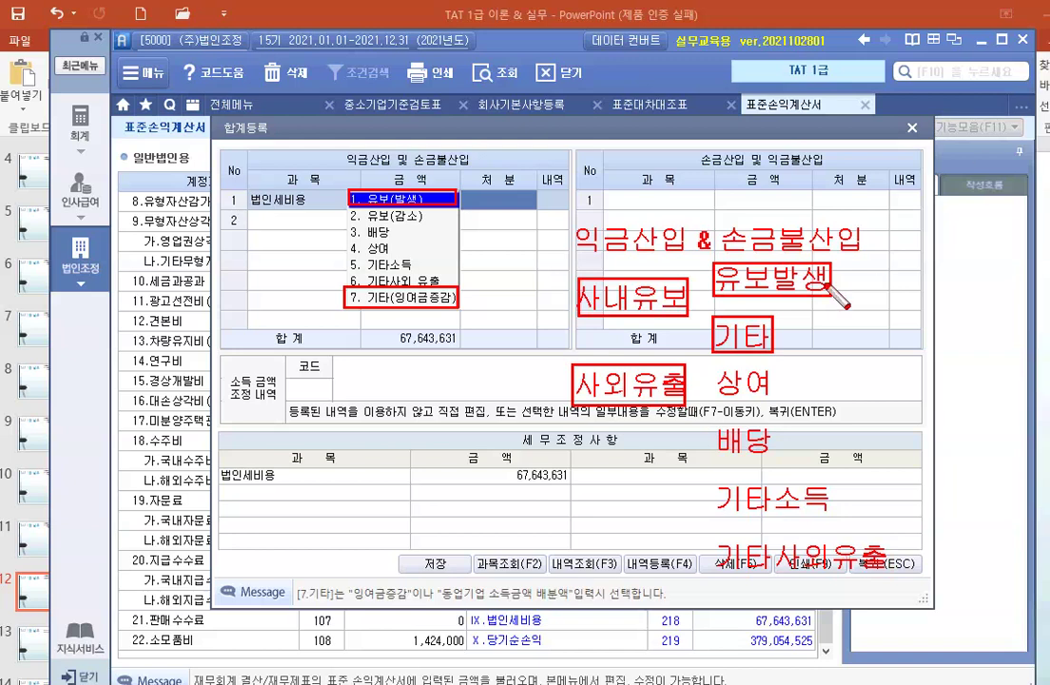
Put a red box around each of the notes 상여, 배당, 기타소득 and 기타사외유출.
{"action": "left_click", "coordinate": [746, 382]}
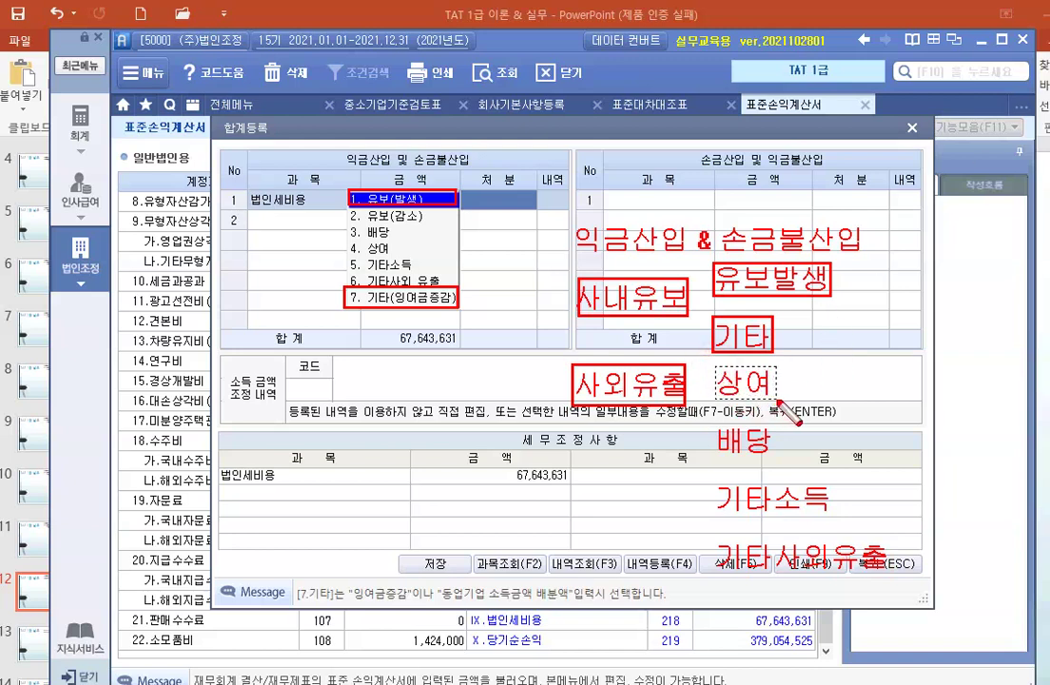
{"action": "key", "text": "F4"}
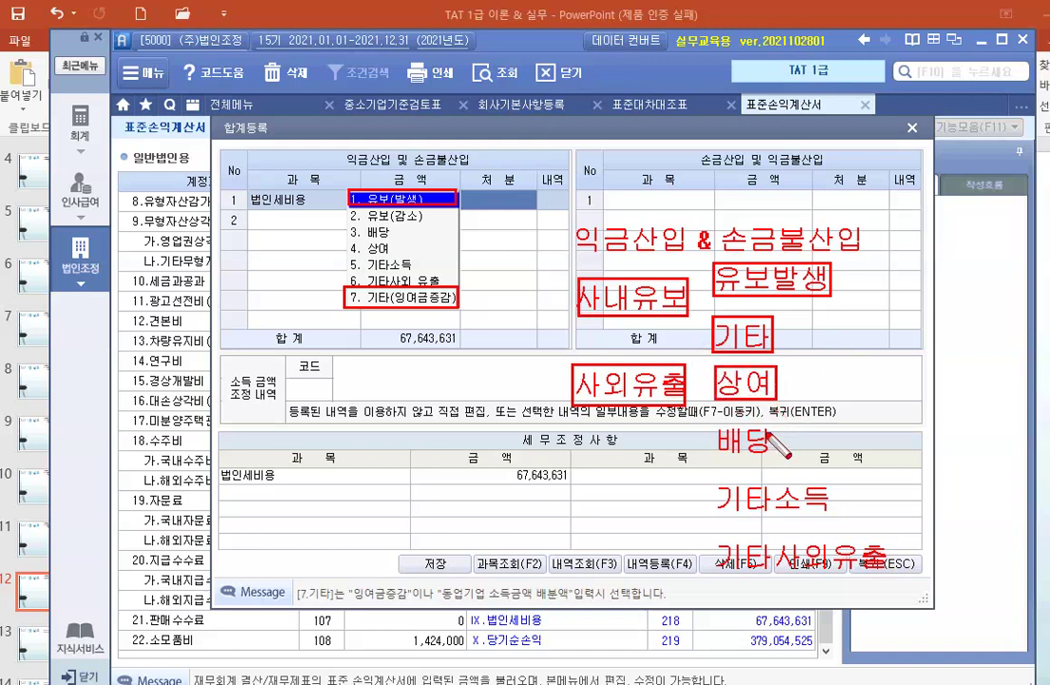
{"action": "left_click", "coordinate": [725, 436]}
{"action": "key", "text": "F4"}
{"action": "left_click", "coordinate": [723, 495]}
{"action": "key", "text": "F4"}
{"action": "left_click", "coordinate": [728, 550]}
{"action": "key", "text": "F4"}
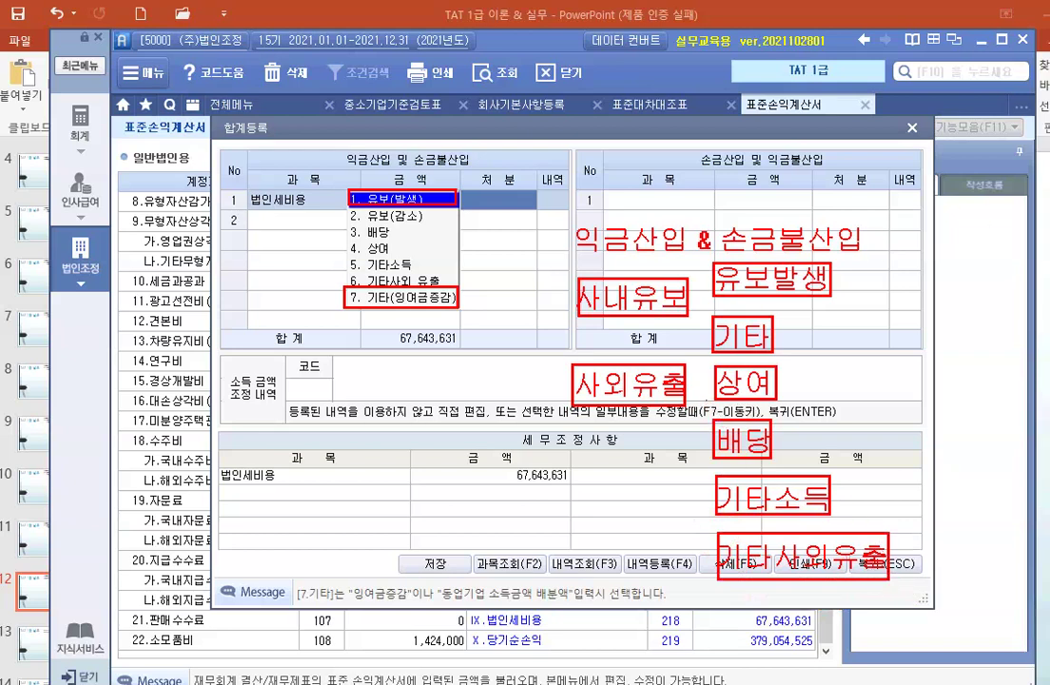
Draw red arrows from 상여, 배당, 기타소득 and 기타사외유출 to the matching 처분 options, and clear all marks.
{"action": "mouse_move", "coordinate": [715, 379]}
{"action": "left_mouse_down"}
{"action": "mouse_move", "coordinate": [390, 243]}
{"action": "mouse_move", "coordinate": [403, 251]}
{"action": "left_mouse_up"}
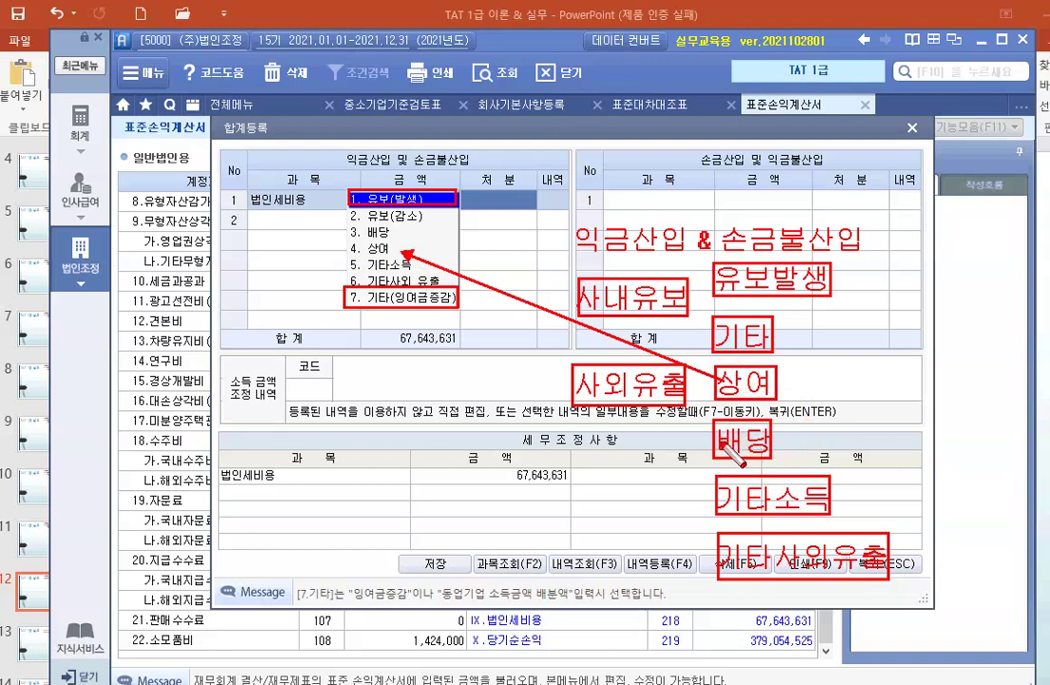
{"action": "mouse_move", "coordinate": [721, 440]}
{"action": "left_mouse_down"}
{"action": "mouse_move", "coordinate": [499, 329]}
{"action": "mouse_move", "coordinate": [381, 224]}
{"action": "mouse_move", "coordinate": [400, 236]}
{"action": "left_mouse_up"}
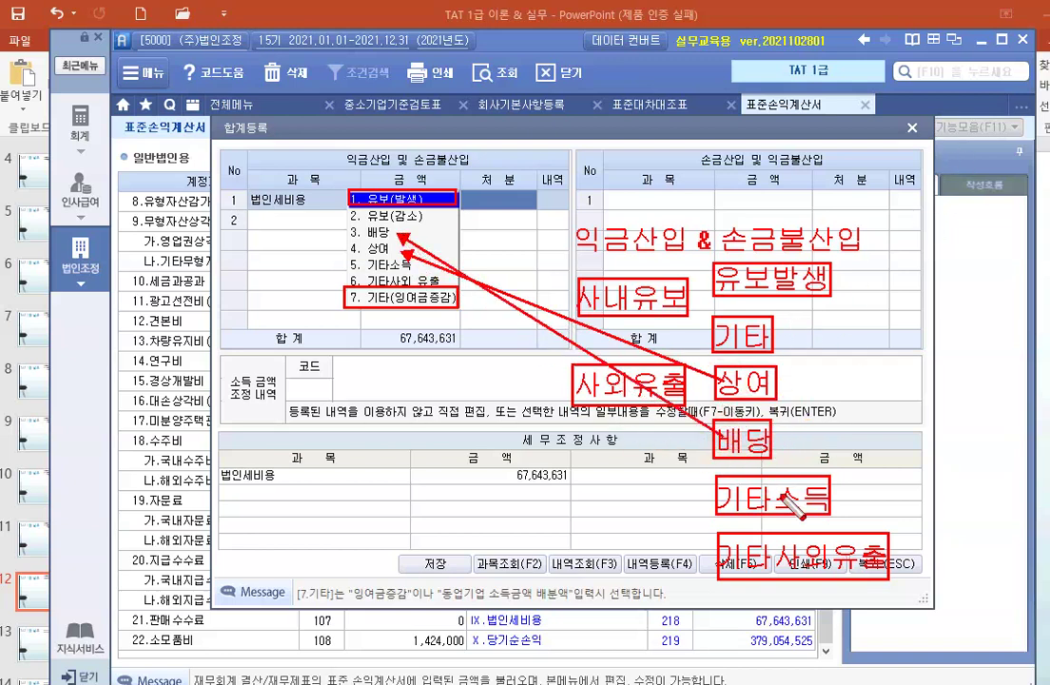
{"action": "left_click_drag", "start_coordinate": [721, 496], "coordinate": [411, 269]}
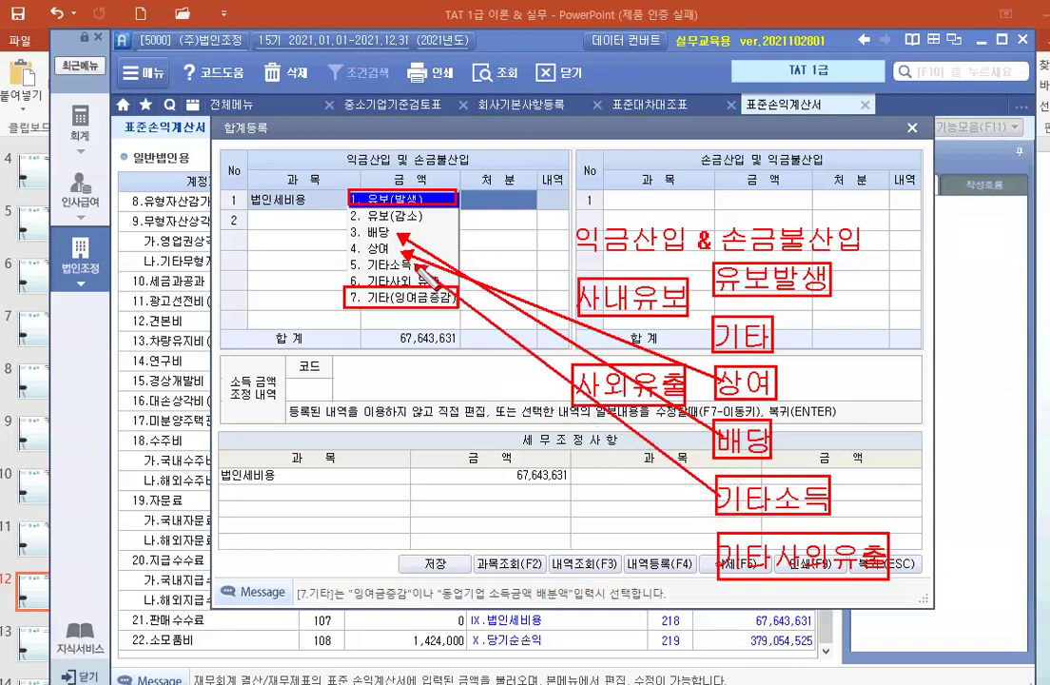
{"action": "left_click_drag", "start_coordinate": [726, 556], "coordinate": [410, 281]}
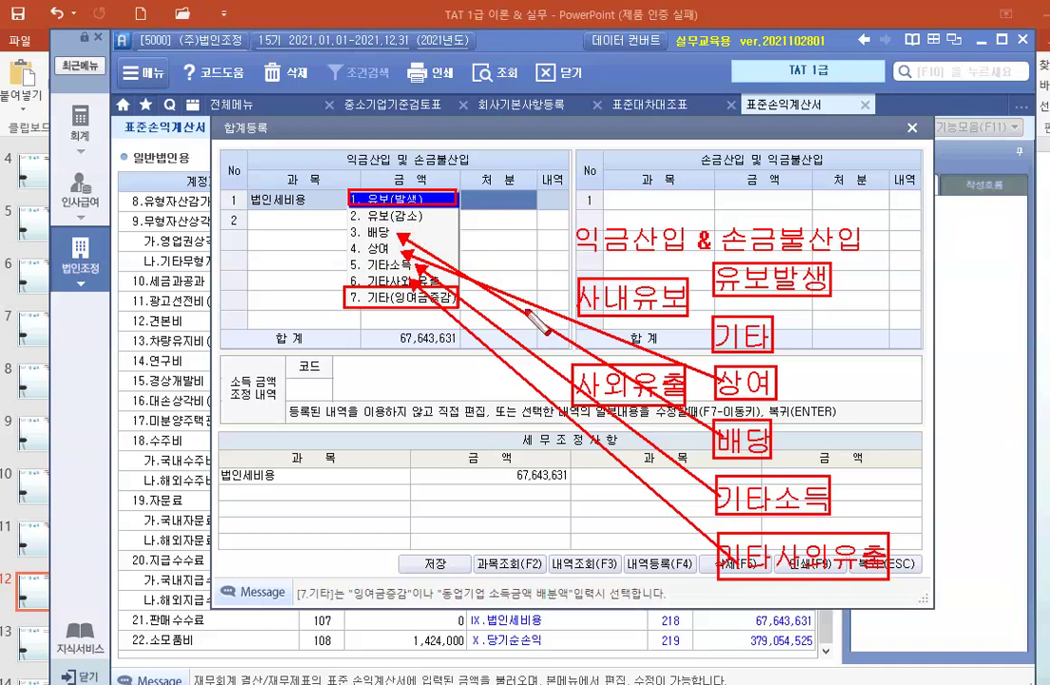
{"action": "key", "text": "e"}
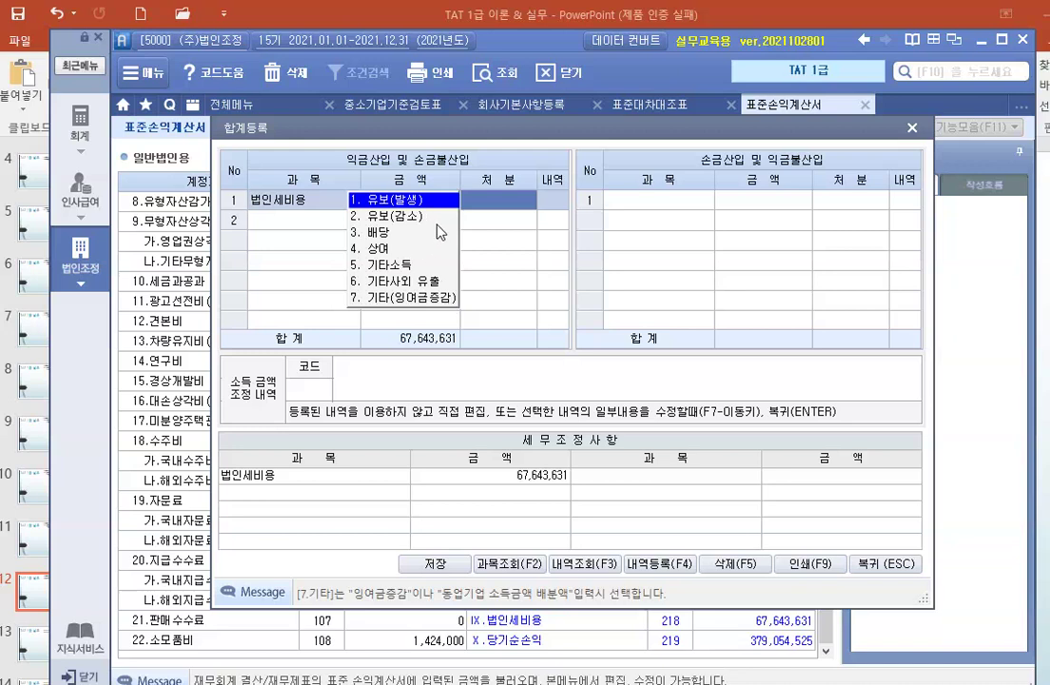
Set the 처분 of the 법인세비용 row to 6. 기타사외 유출.
{"action": "left_click", "coordinate": [382, 281]}
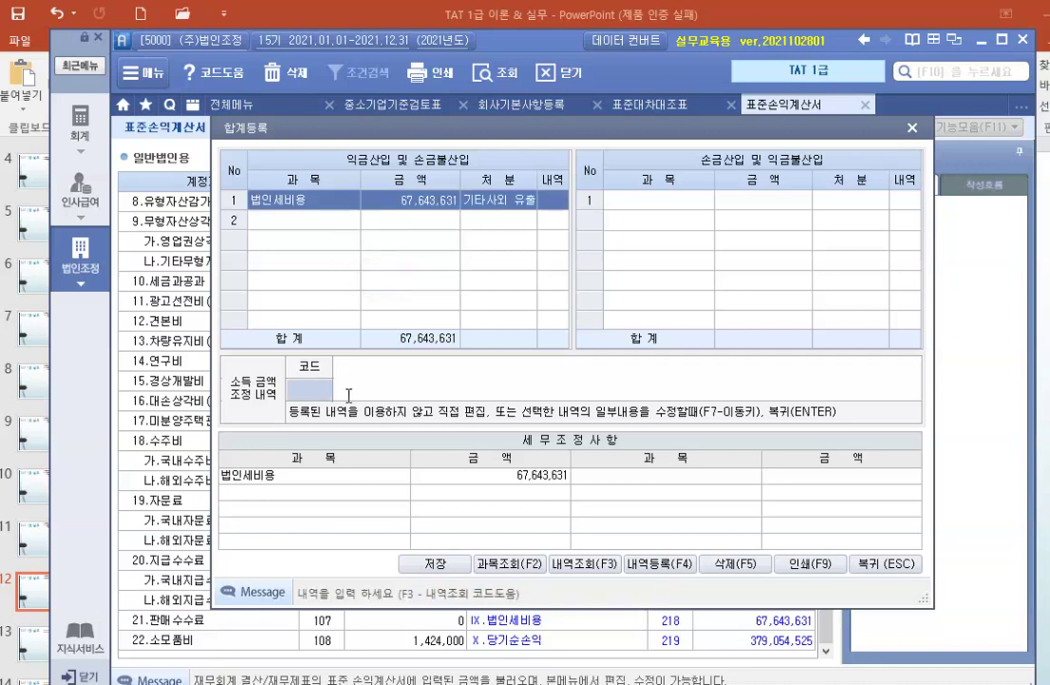
{"action": "left_click", "coordinate": [484, 380]}
{"action": "left_click", "coordinate": [438, 341]}
Go over the 과목, 금액 and 처분 cells of the registered 법인세비용 row.
{"action": "left_click", "coordinate": [315, 201]}
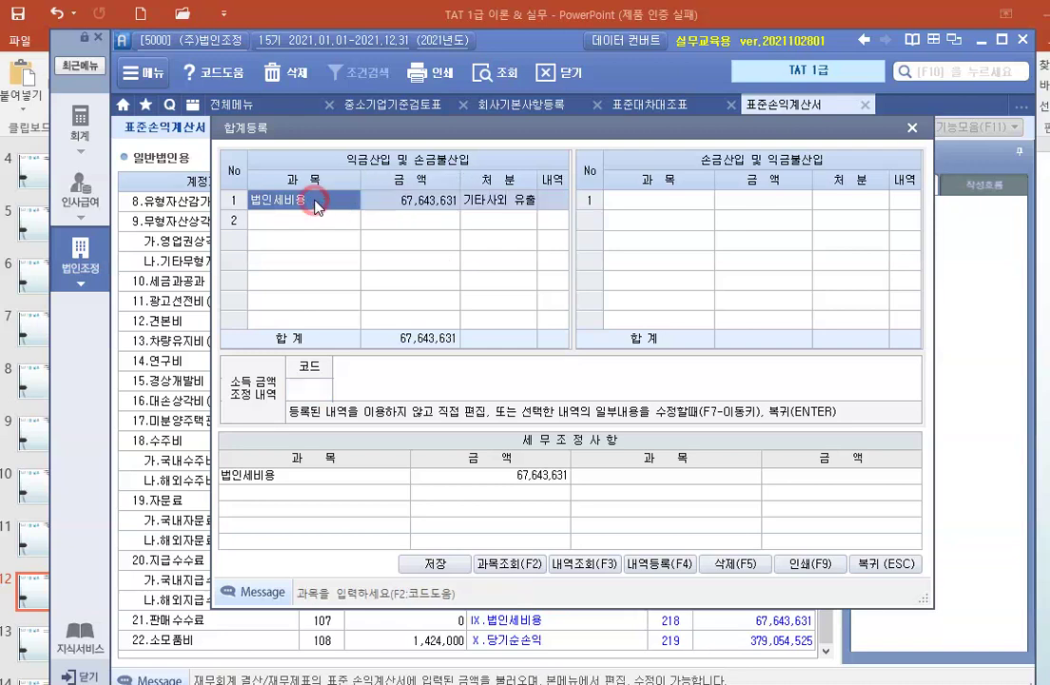
{"action": "left_click", "coordinate": [440, 203]}
{"action": "left_click", "coordinate": [515, 204]}
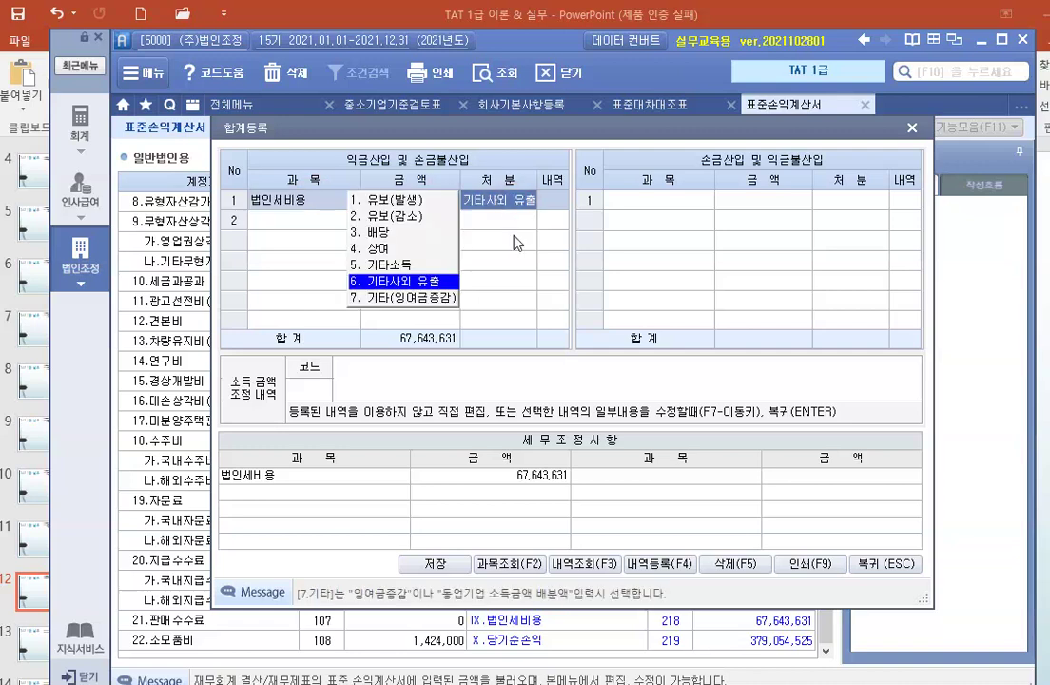
Confirm 6. 기타사외 유출 as the 처분 of the 법인세비용 row, then save and close 합계등록.
{"action": "left_click", "coordinate": [437, 276]}
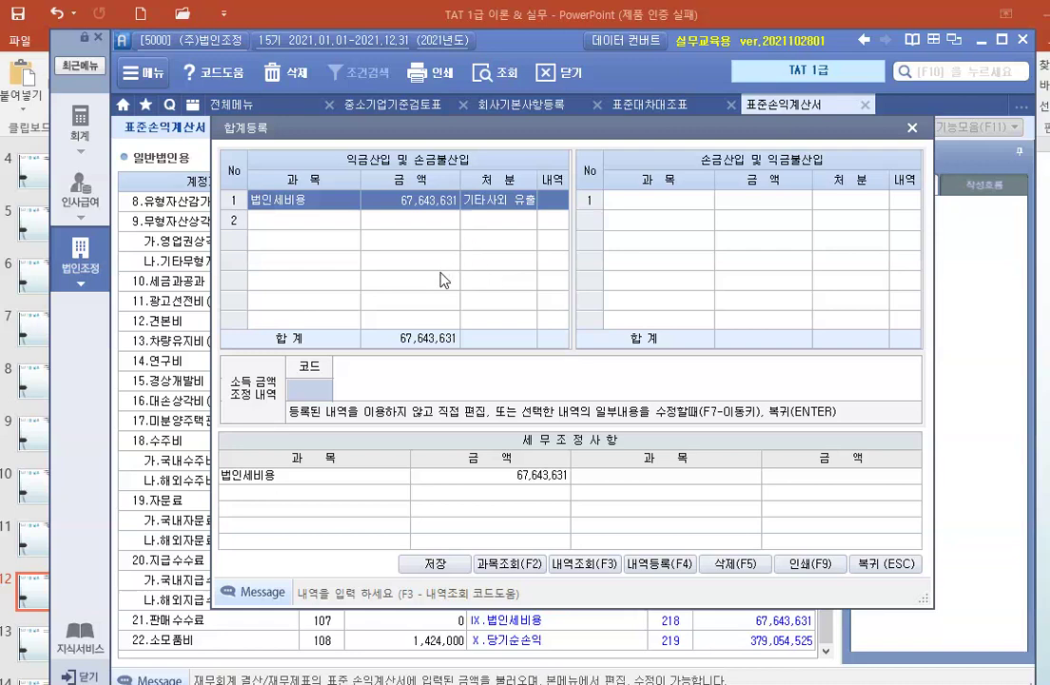
{"action": "left_click", "coordinate": [350, 219]}
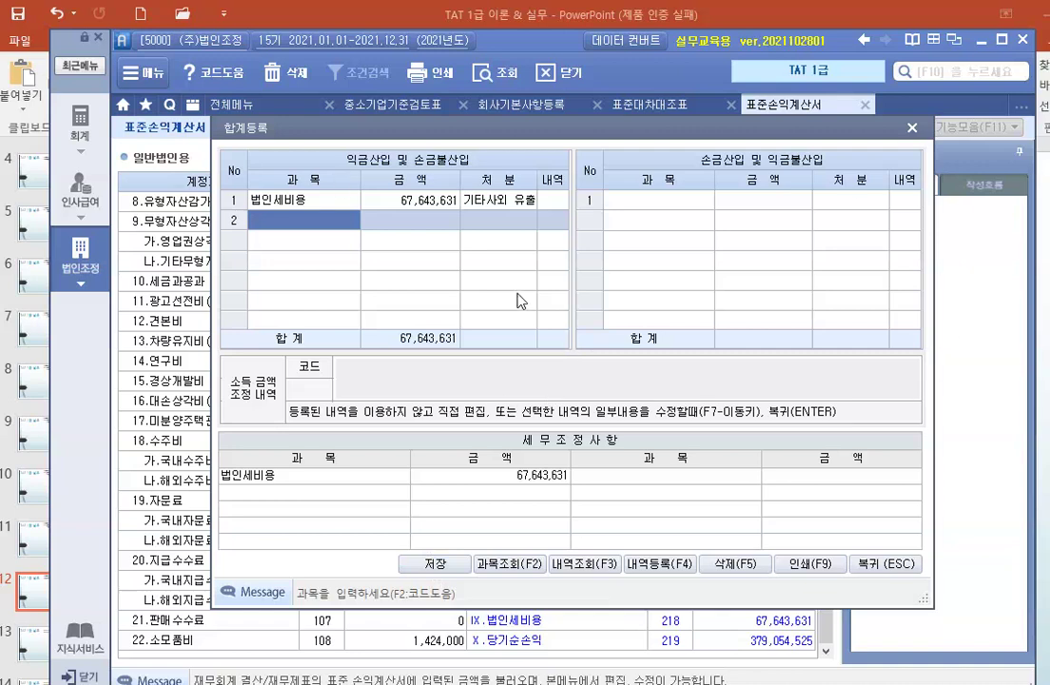
{"action": "left_click", "coordinate": [434, 565]}
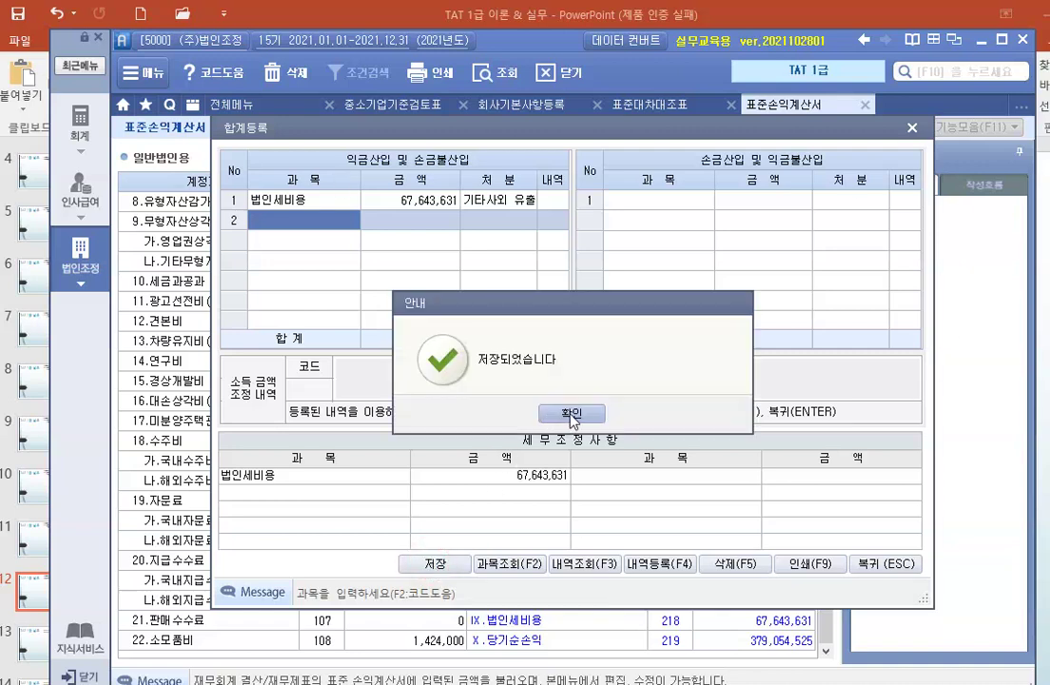
{"action": "left_click", "coordinate": [572, 419]}
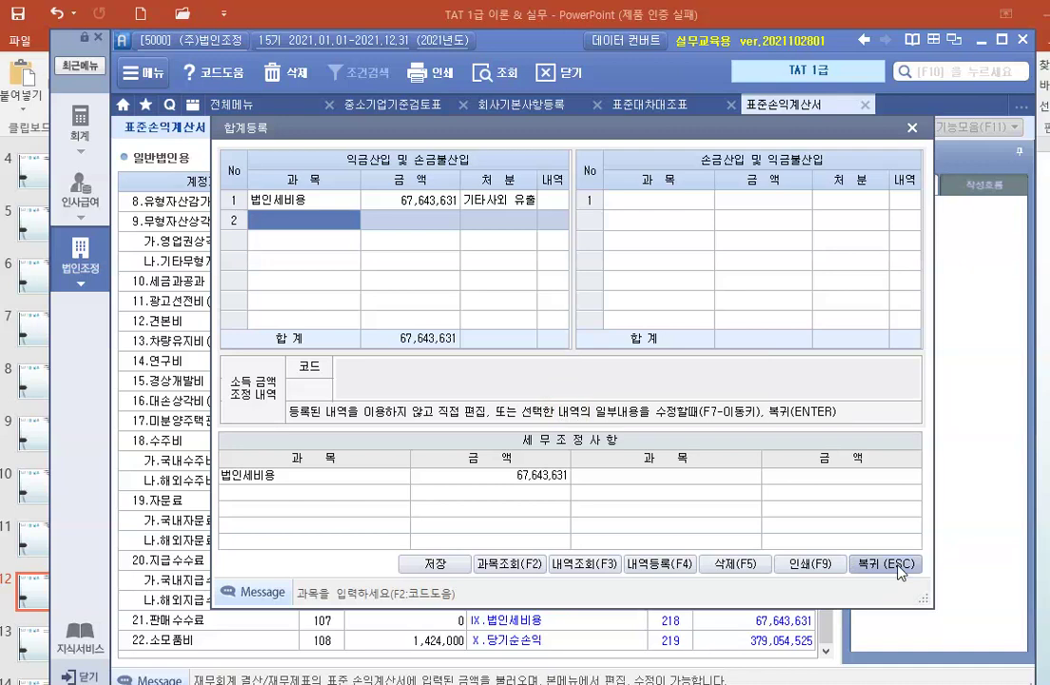
{"action": "left_click", "coordinate": [899, 571]}
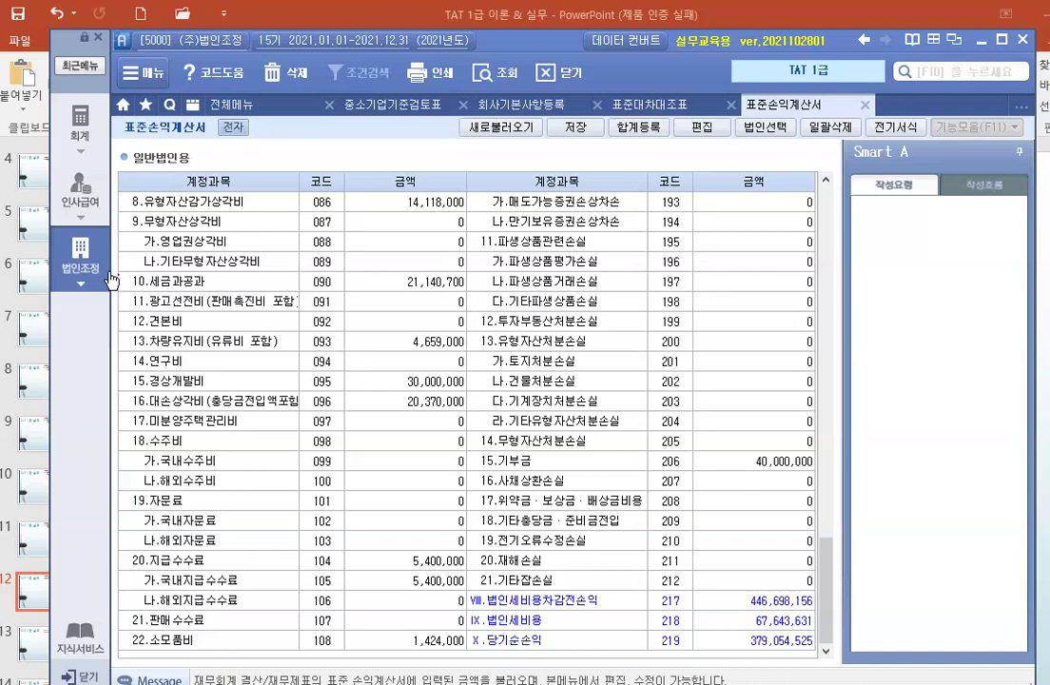
Open 표준원가명세서 with the 제조 원가명세서 type and save it.
{"action": "left_click", "coordinate": [72, 237]}
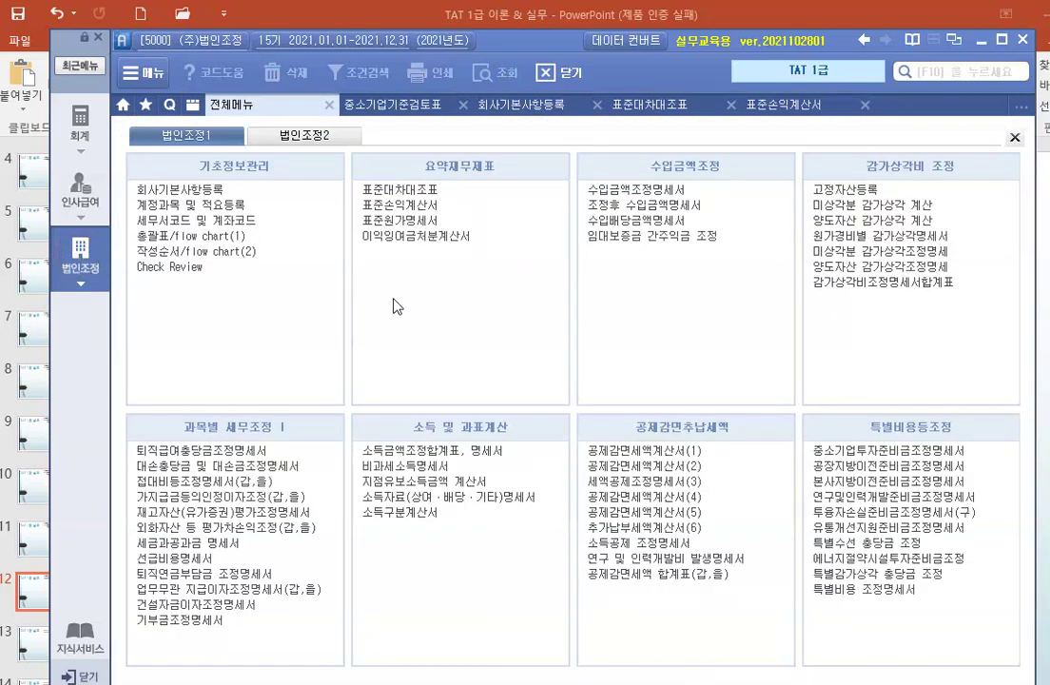
{"action": "left_click", "coordinate": [394, 220]}
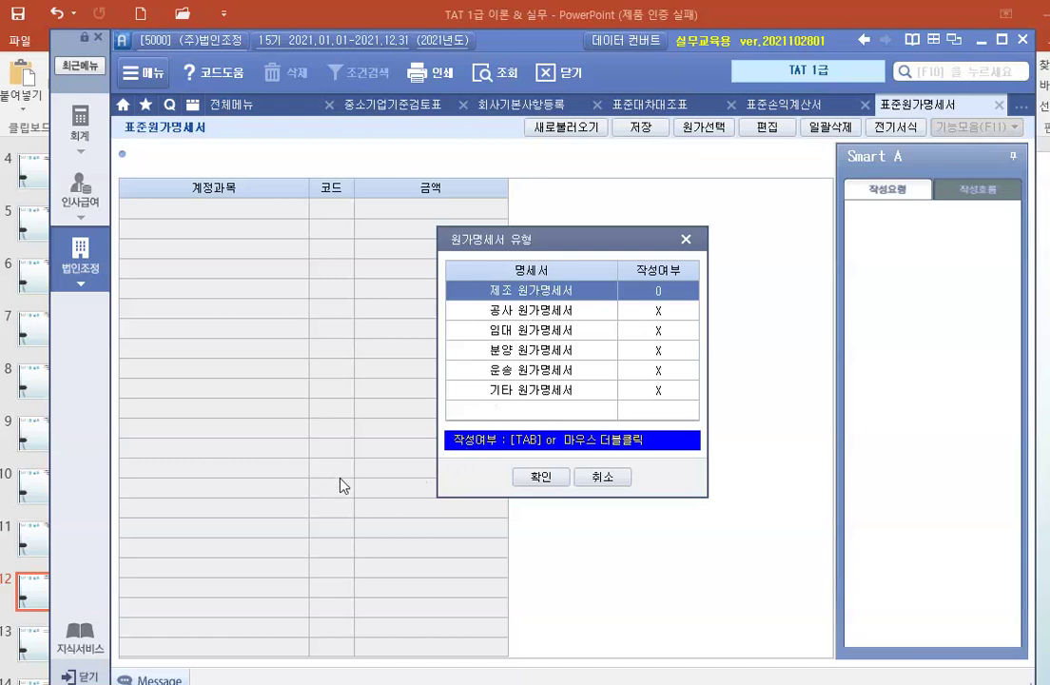
{"action": "left_click", "coordinate": [542, 477]}
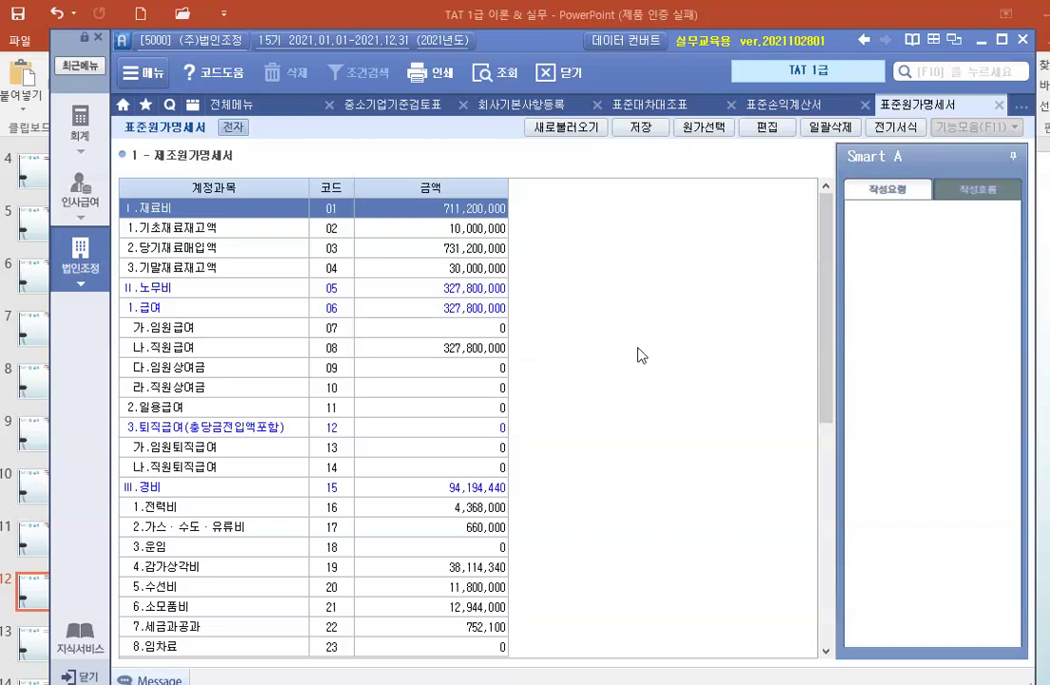
{"action": "left_click", "coordinate": [643, 128]}
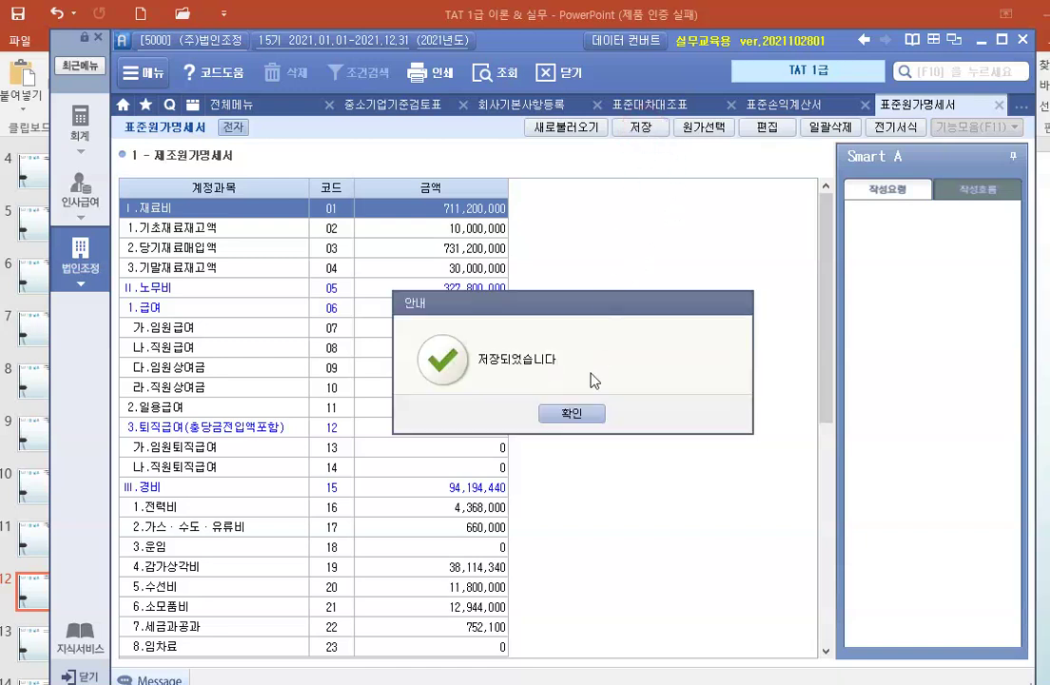
{"action": "left_click", "coordinate": [569, 416]}
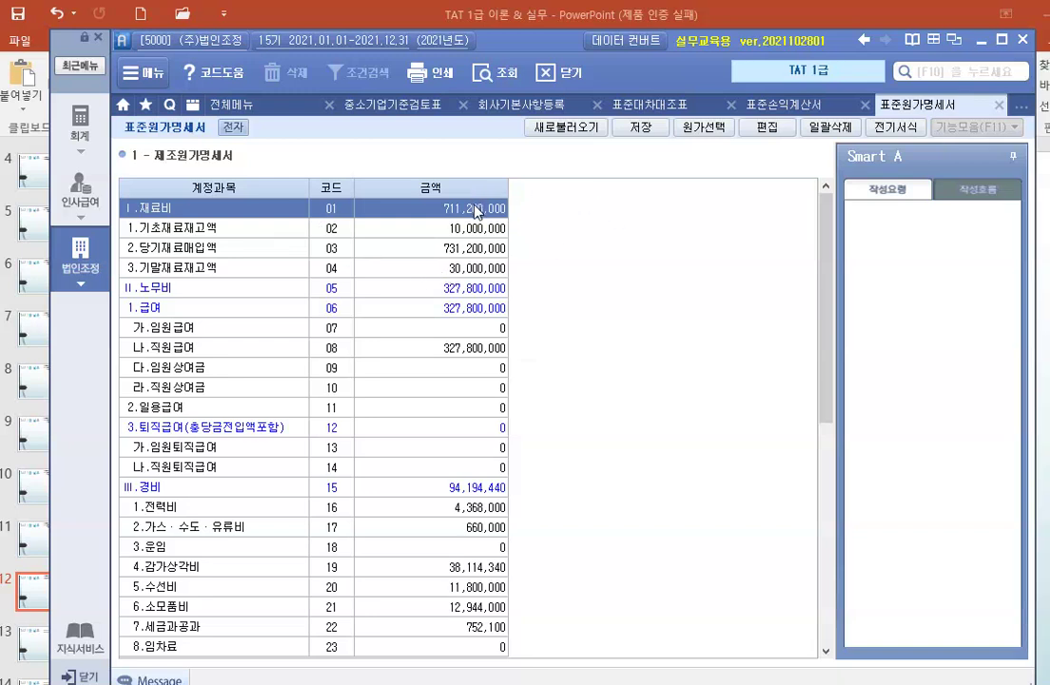
{"action": "left_click", "coordinate": [641, 133]}
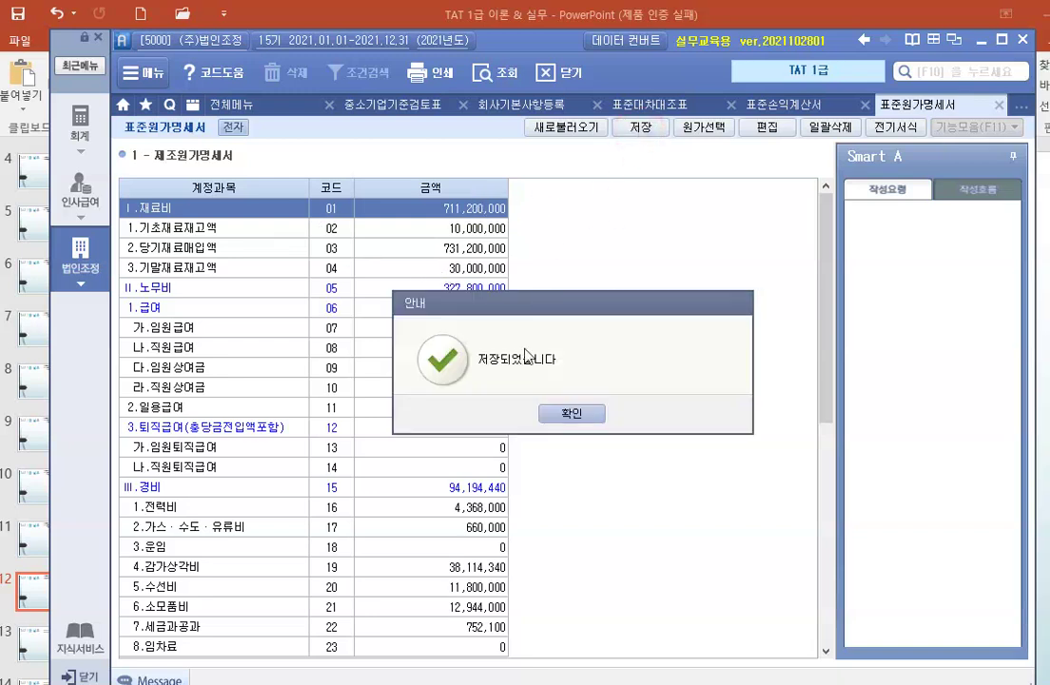
{"action": "left_click", "coordinate": [562, 417]}
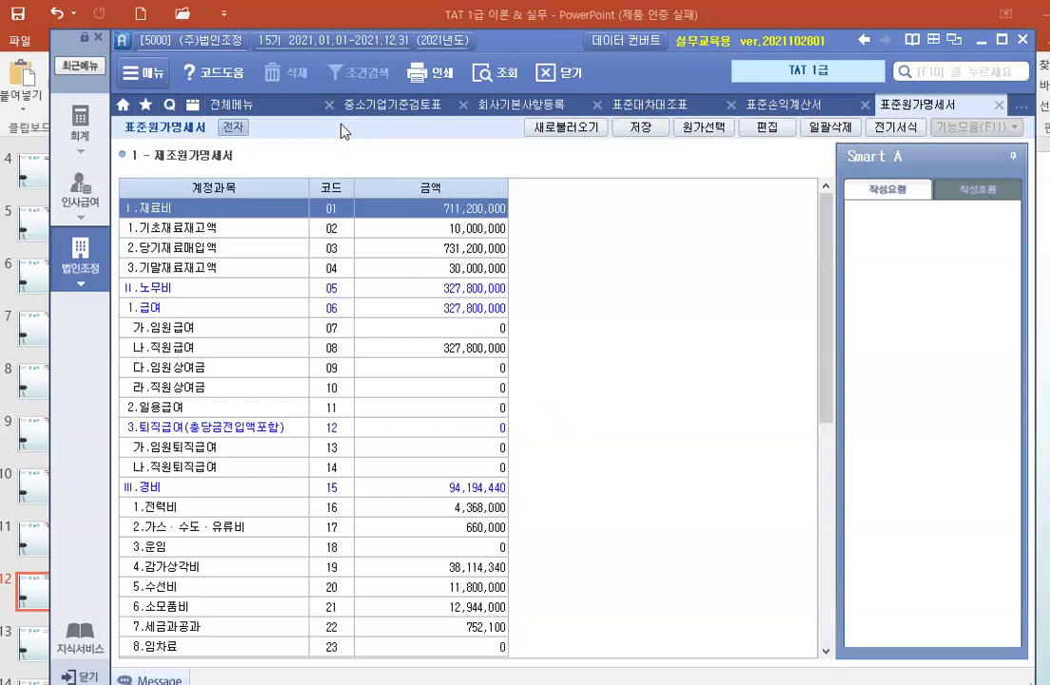
Close the open 중소기업기준검토표, 회사기본사항등록, 표준대차대조표 and 표준손익계산서 forms.
{"action": "left_click", "coordinate": [461, 106]}
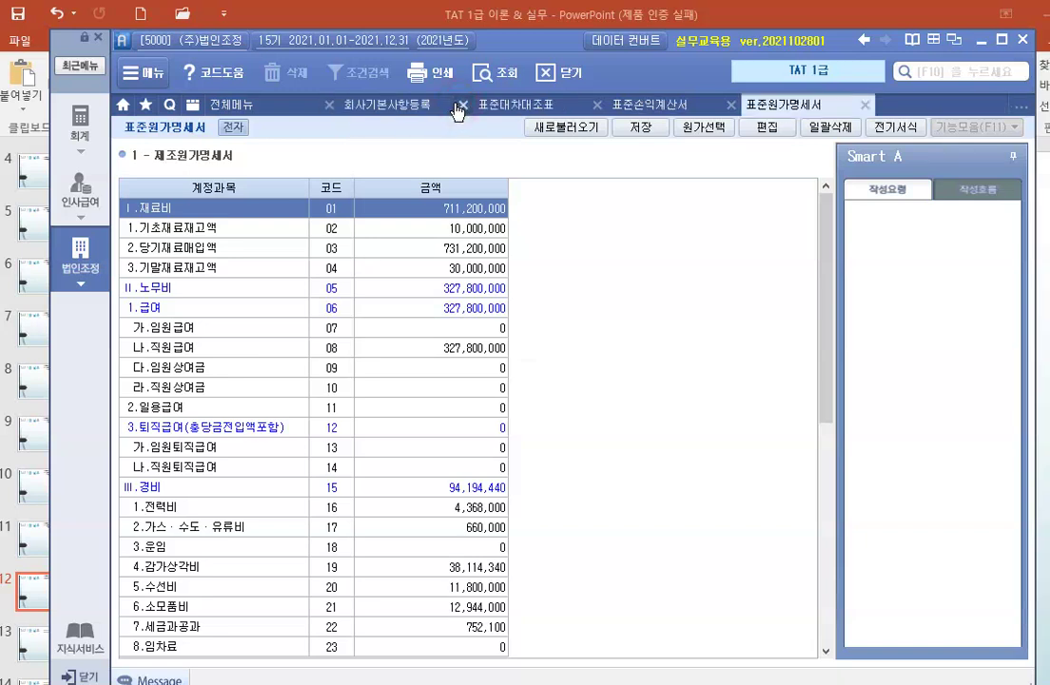
{"action": "left_click", "coordinate": [461, 107]}
{"action": "left_click", "coordinate": [461, 107]}
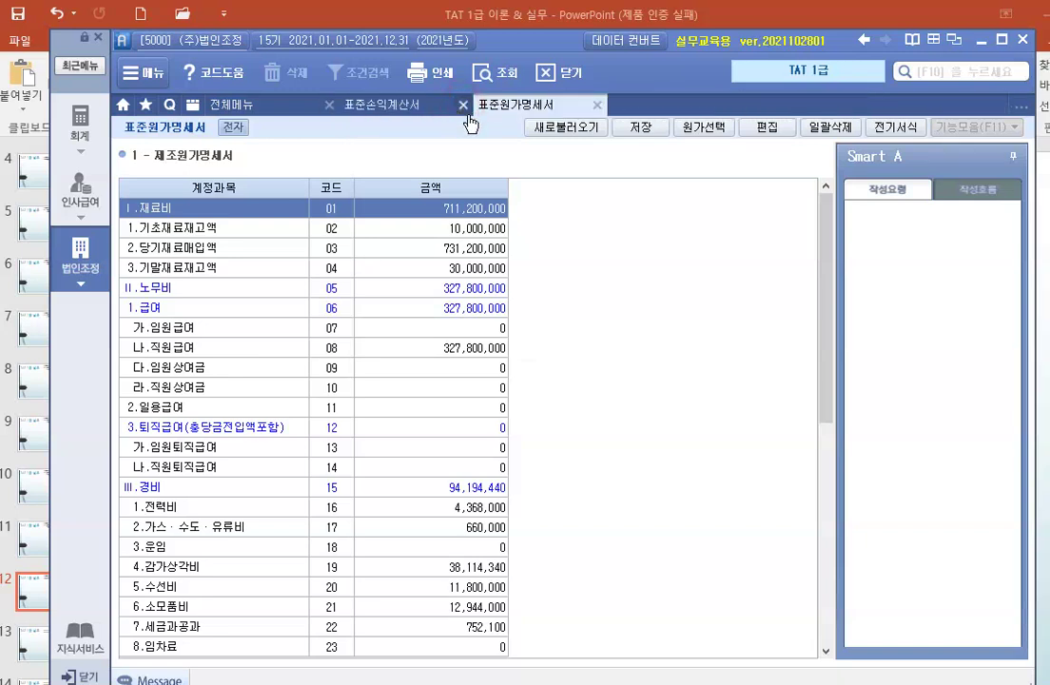
{"action": "left_click", "coordinate": [464, 105]}
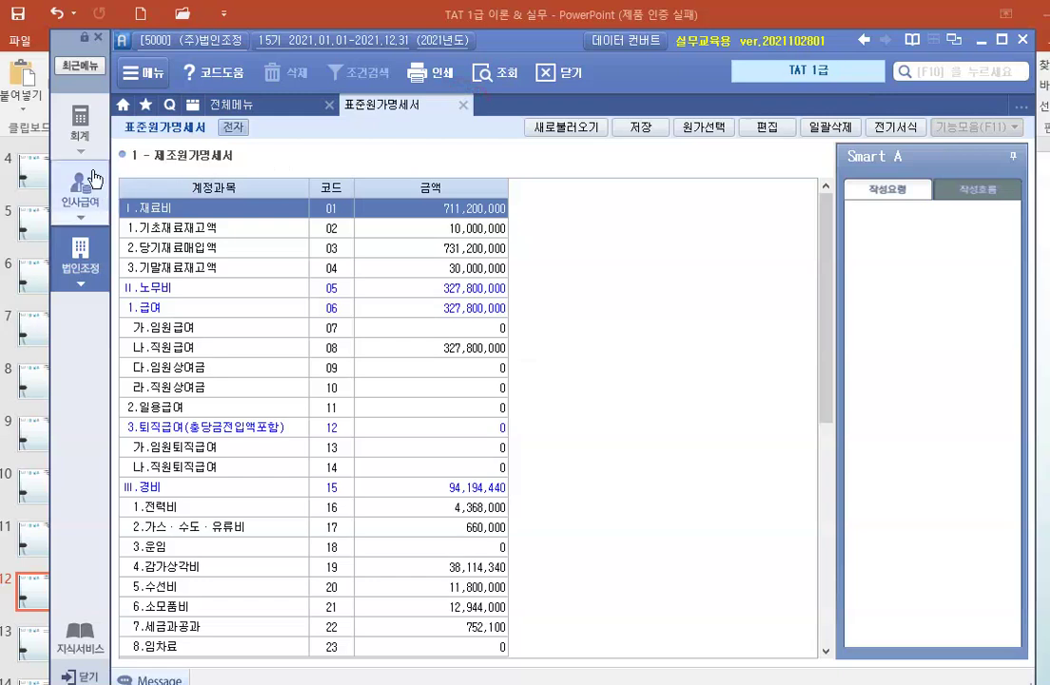
Open 이익잉여금처분계산서 from 요약재무제표 and reload its amounts.
{"action": "left_click", "coordinate": [80, 255]}
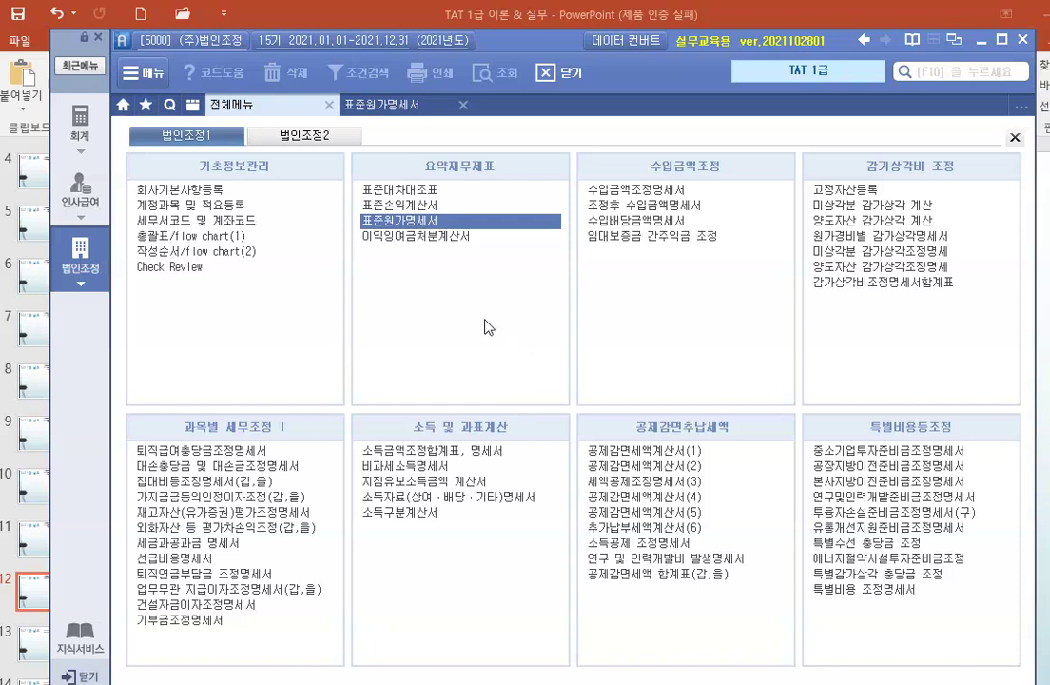
{"action": "left_click", "coordinate": [410, 238]}
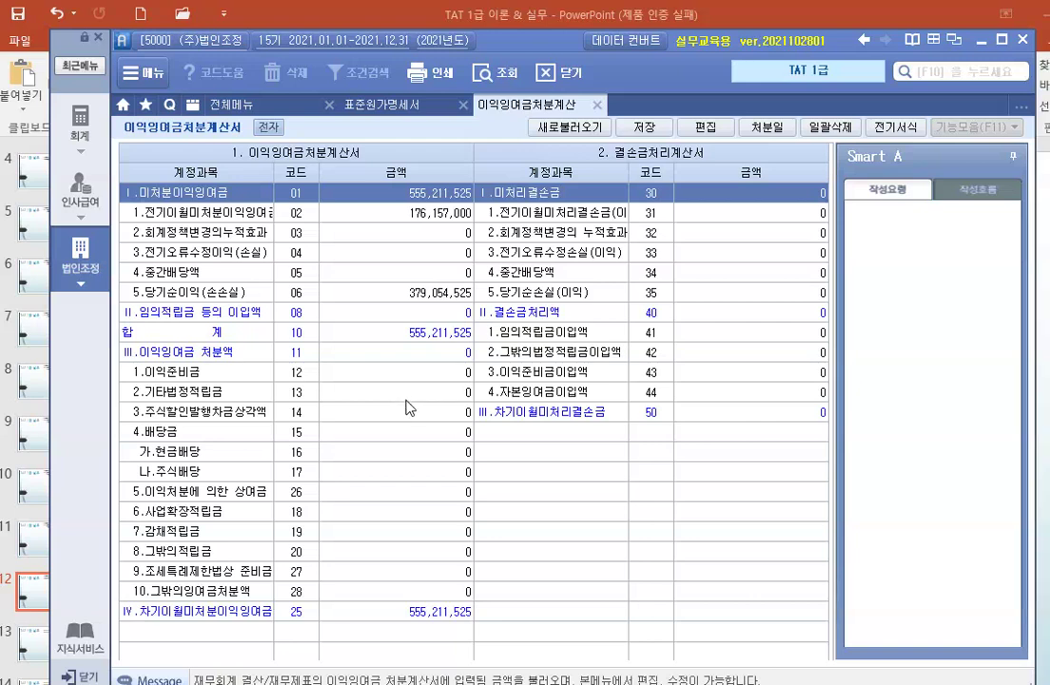
{"action": "left_click", "coordinate": [571, 142]}
{"action": "left_click", "coordinate": [537, 412]}
Confirm the 처분(처리)확정일 as 2022-02-28 and save 이익잉여금처분계산서.
{"action": "left_click", "coordinate": [767, 133]}
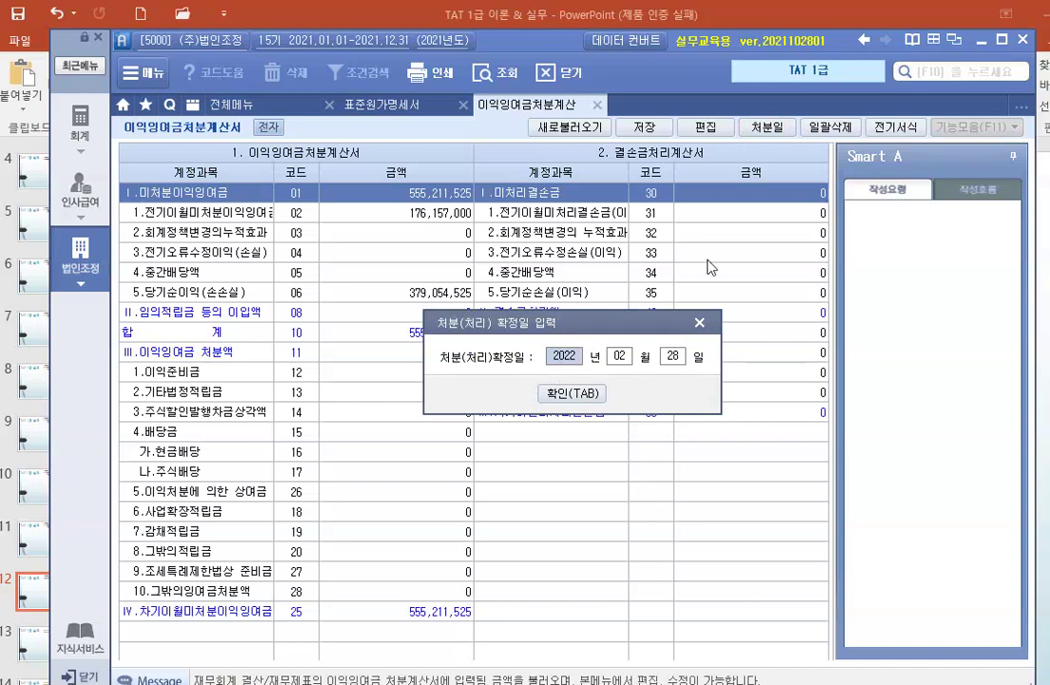
{"action": "left_click", "coordinate": [568, 395]}
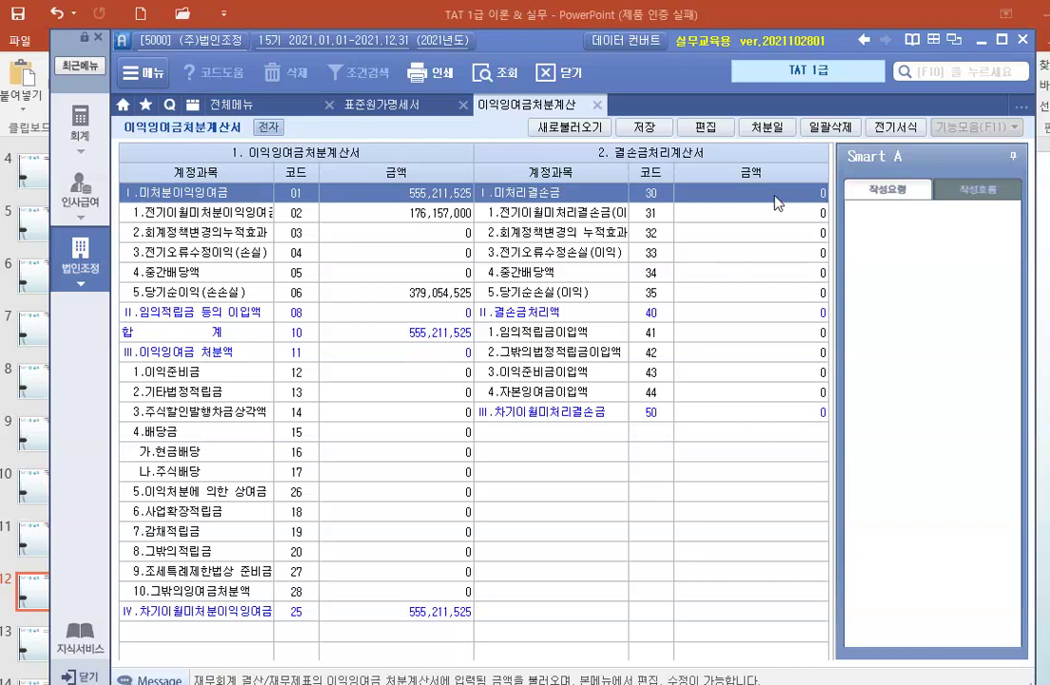
{"action": "left_click", "coordinate": [762, 130]}
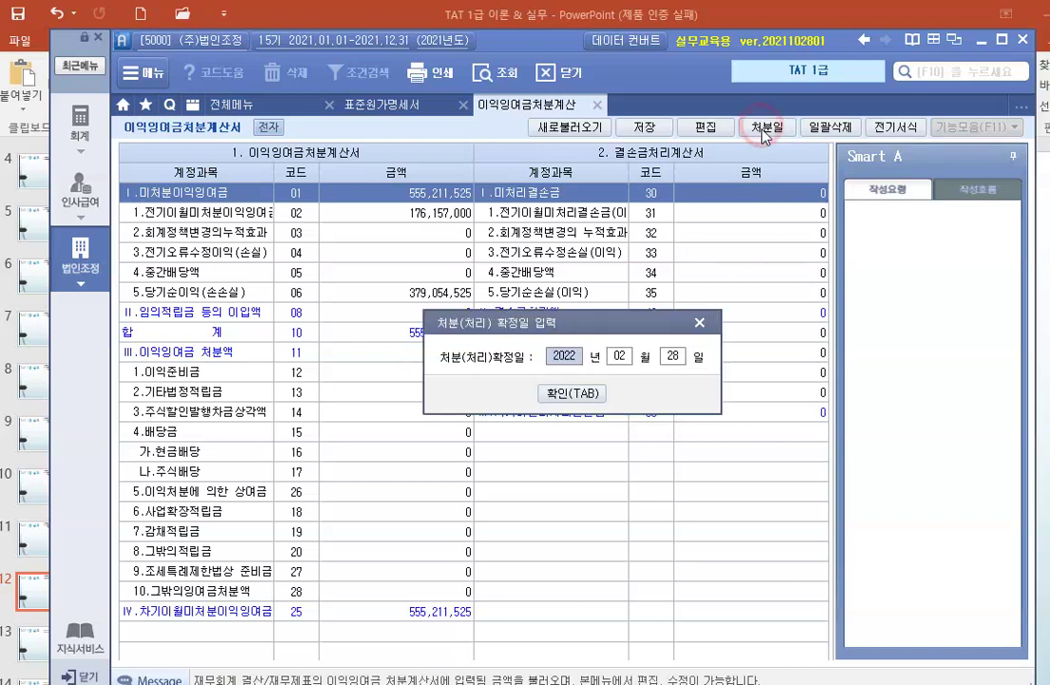
{"action": "left_click", "coordinate": [494, 341]}
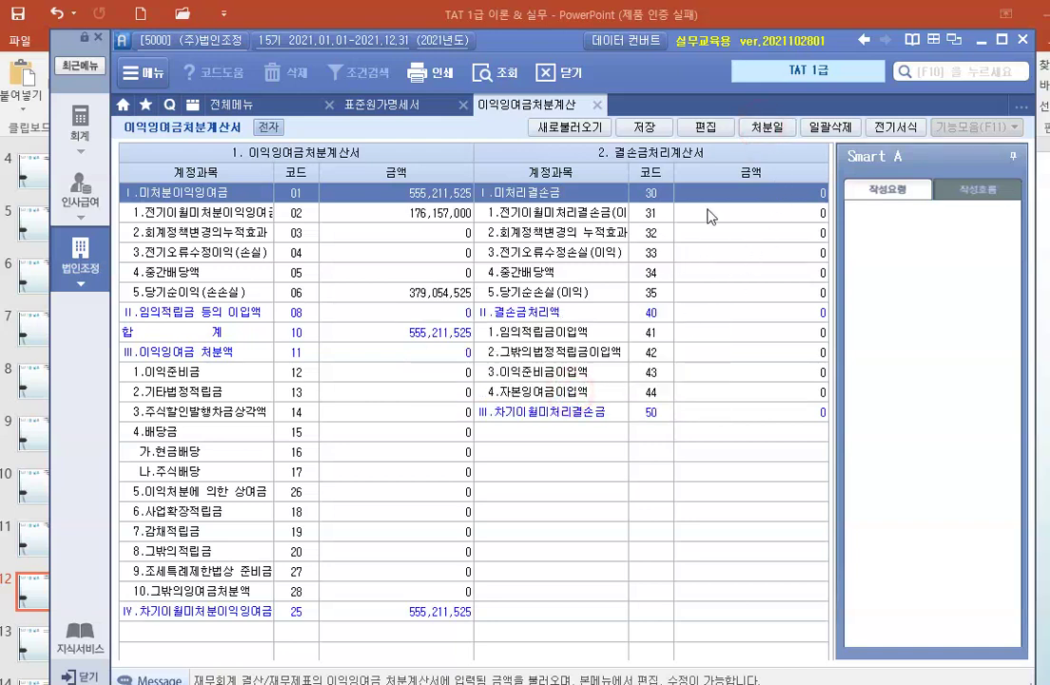
{"action": "left_click", "coordinate": [645, 127]}
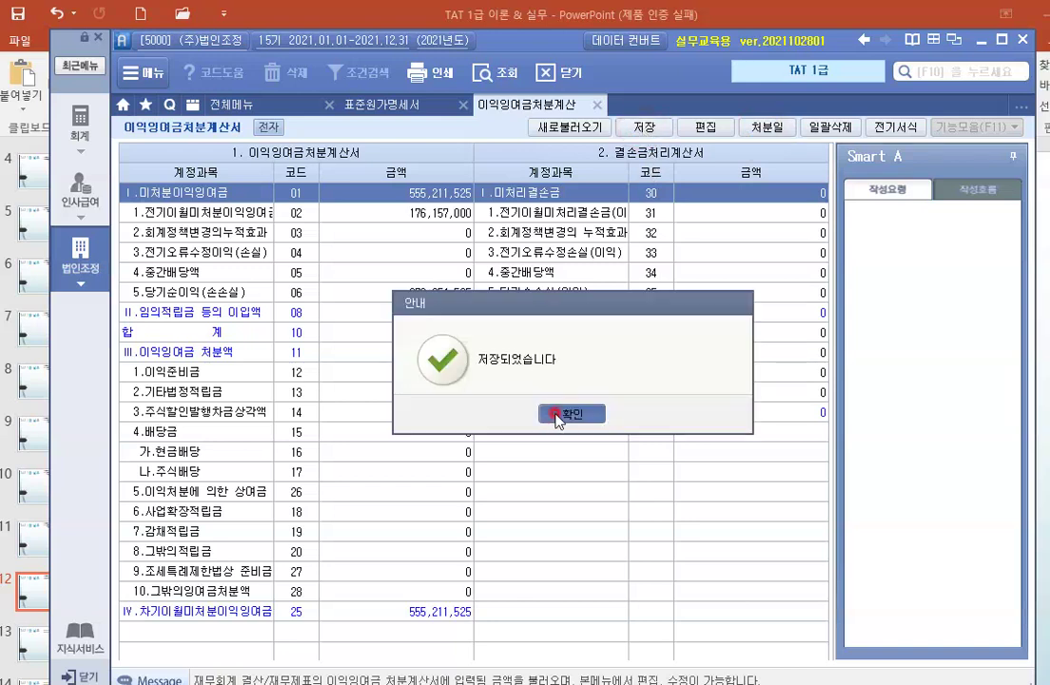
{"action": "left_click", "coordinate": [559, 416]}
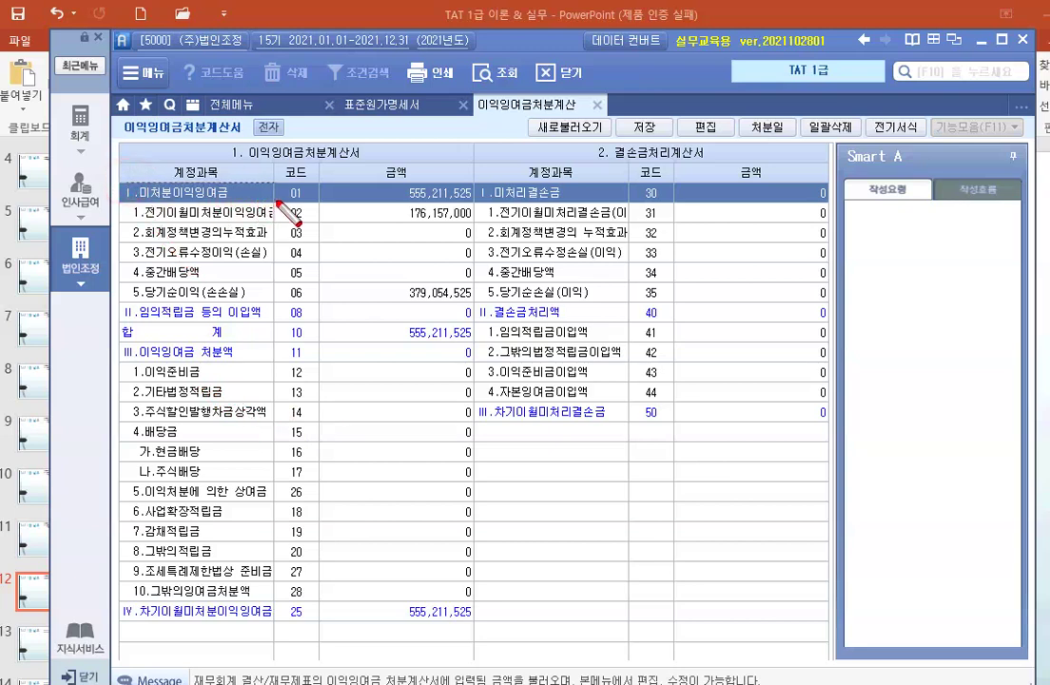
Draw red boxes around the 미처분이익잉여금, 전기이월미처분이익잉여금 and 당기순이익 rows, and an ellipse around the amounts of items 2 to 4.
{"action": "left_click_drag", "start_coordinate": [403, 202], "coordinate": [474, 201]}
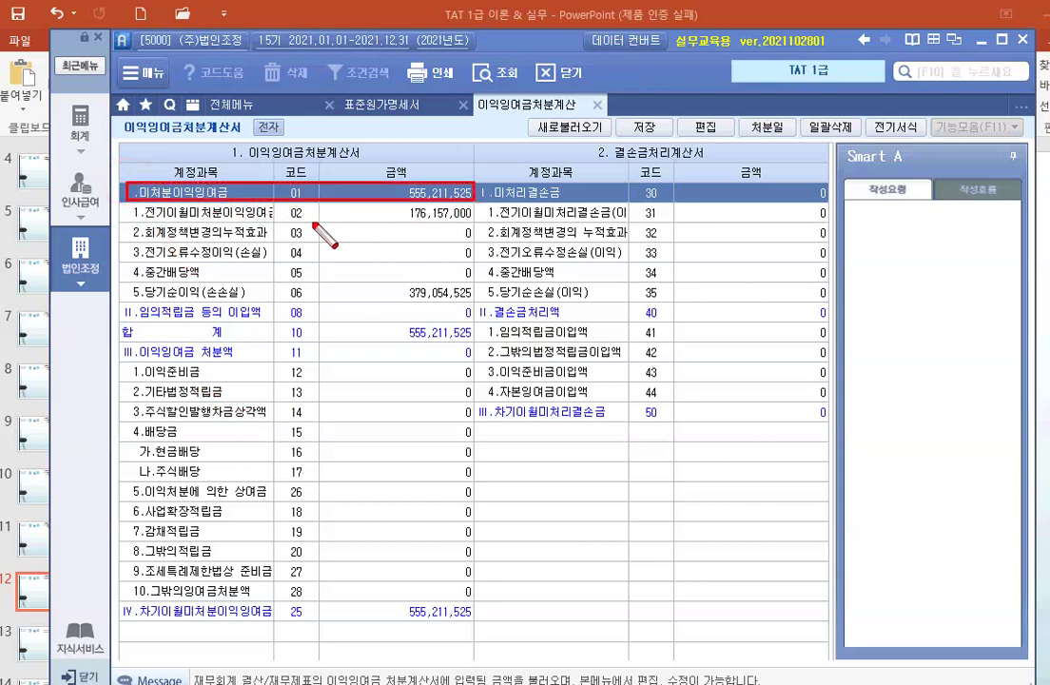
{"action": "left_click_drag", "start_coordinate": [127, 203], "coordinate": [474, 223]}
{"action": "left_click_drag", "start_coordinate": [132, 283], "coordinate": [472, 303]}
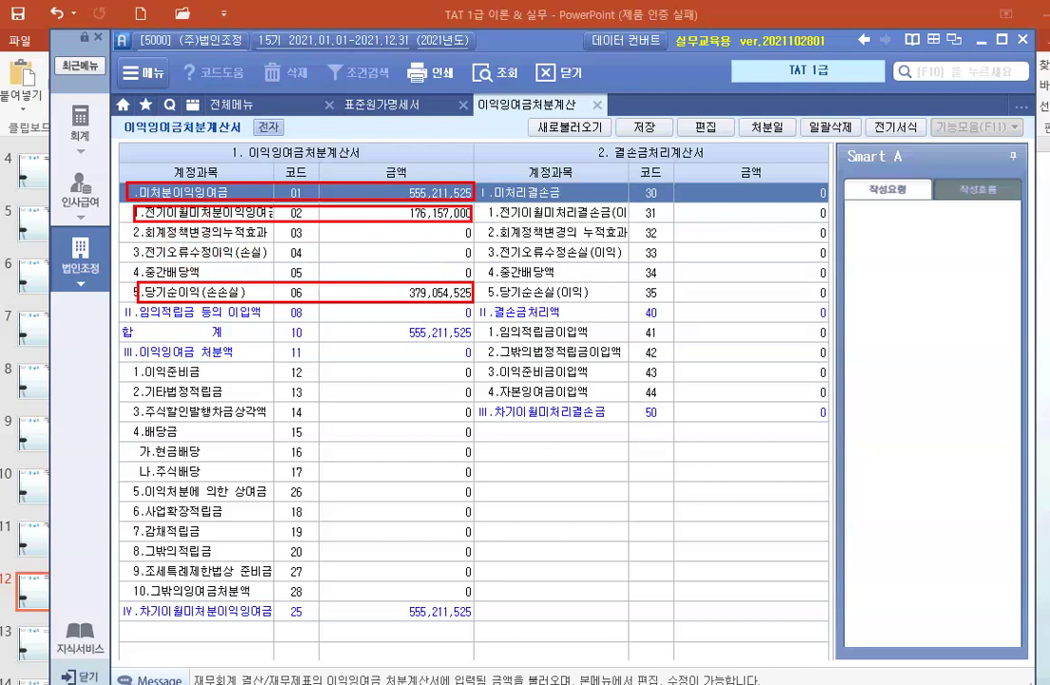
{"action": "left_click_drag", "start_coordinate": [344, 225], "coordinate": [472, 274]}
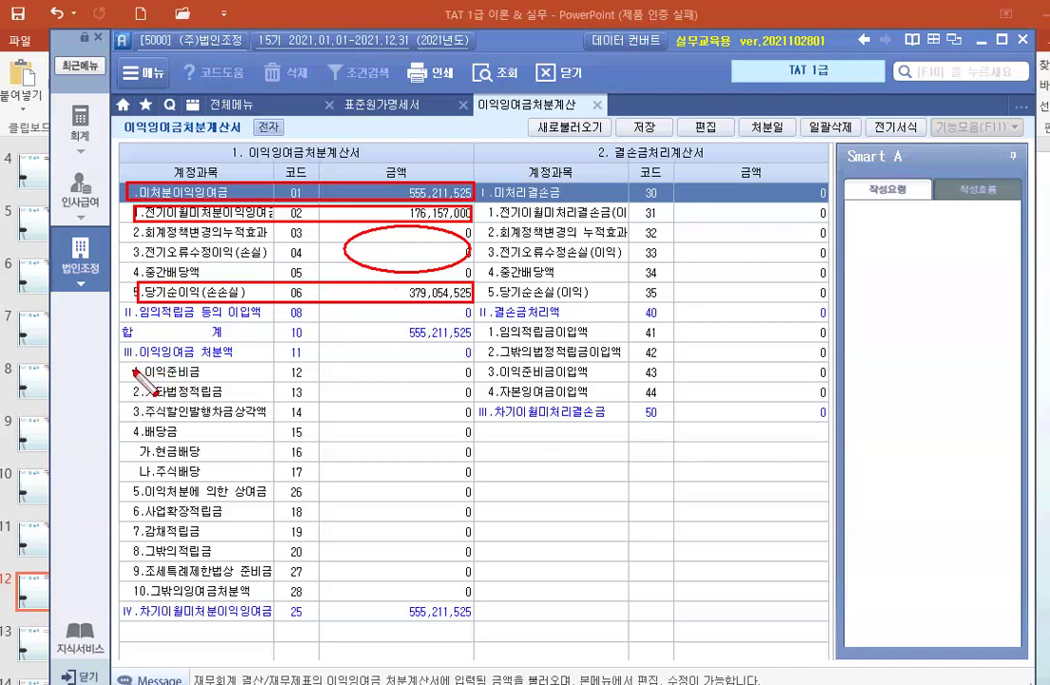
Box 이익잉여금 처분액, the 배당금 items, both statement headings and the 차기이월미처분이익잉여금 amount in red, and clear all marks.
{"action": "left_click_drag", "start_coordinate": [123, 341], "coordinate": [274, 363]}
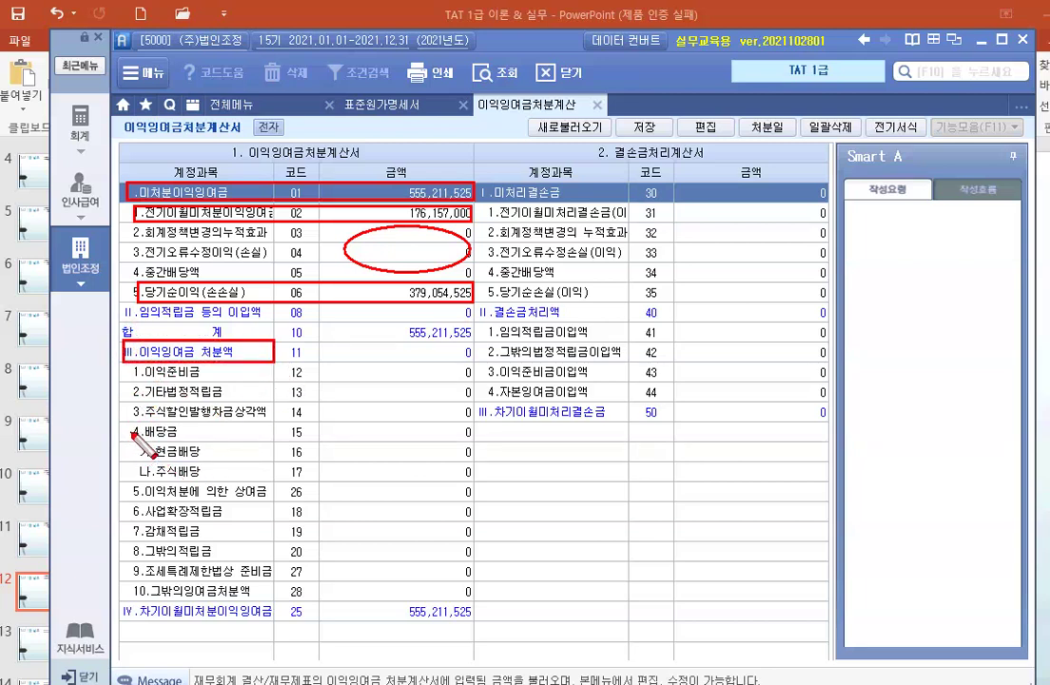
{"action": "left_click_drag", "start_coordinate": [132, 422], "coordinate": [264, 480]}
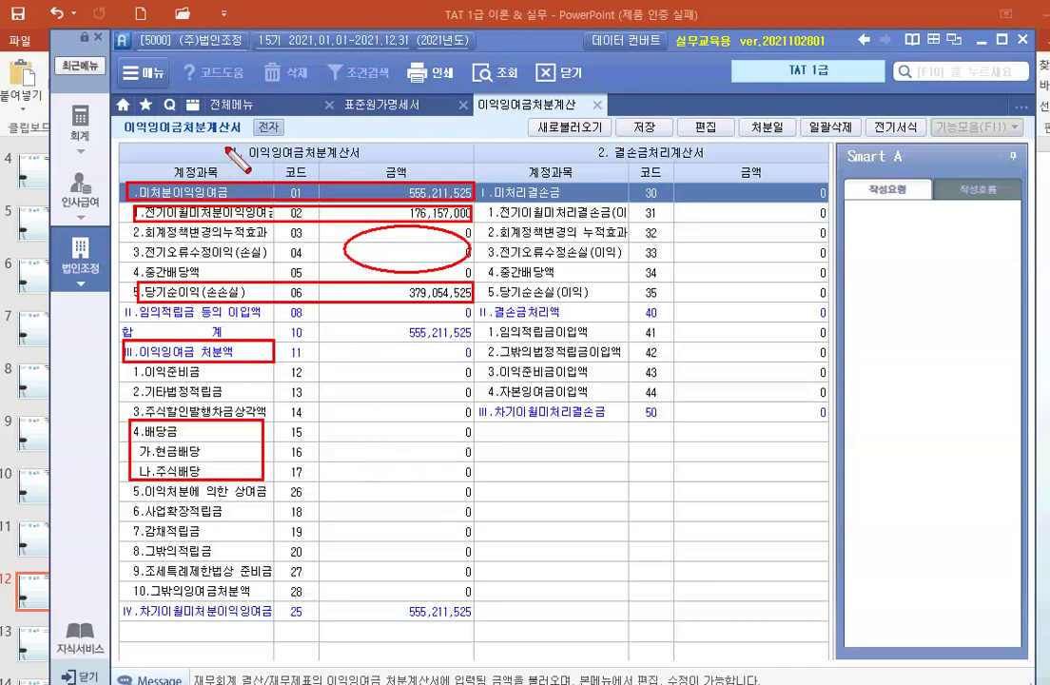
{"action": "mouse_move", "coordinate": [222, 140]}
{"action": "left_mouse_down"}
{"action": "mouse_move", "coordinate": [253, 164]}
{"action": "mouse_move", "coordinate": [370, 165]}
{"action": "left_mouse_up"}
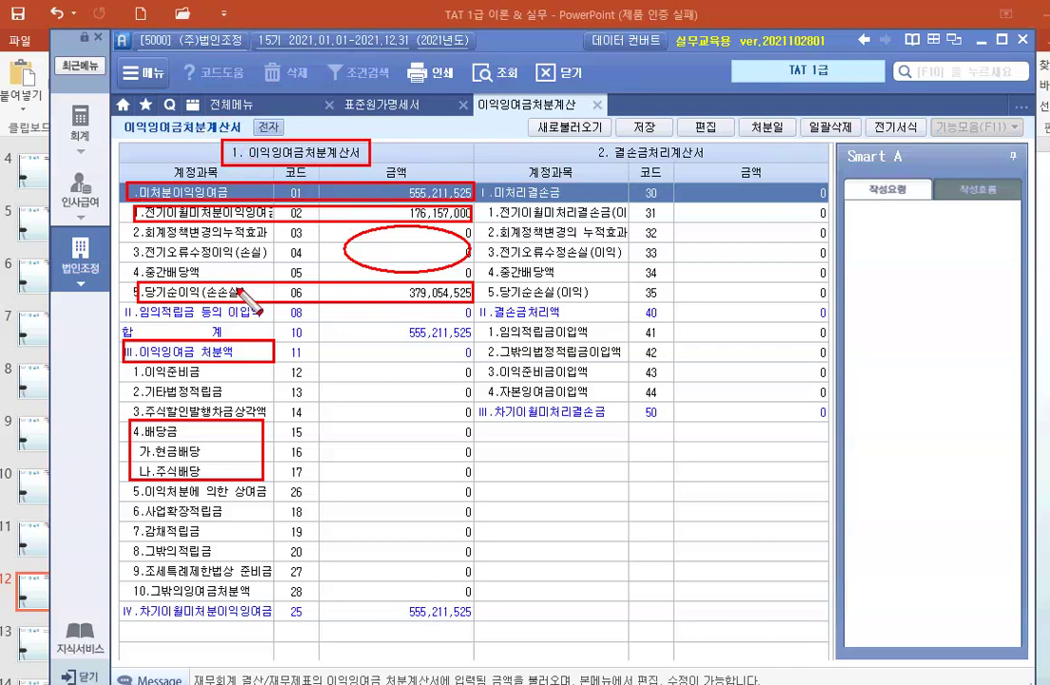
{"action": "mouse_move", "coordinate": [592, 141]}
{"action": "left_mouse_down"}
{"action": "mouse_move", "coordinate": [620, 163]}
{"action": "mouse_move", "coordinate": [716, 169]}
{"action": "left_mouse_up"}
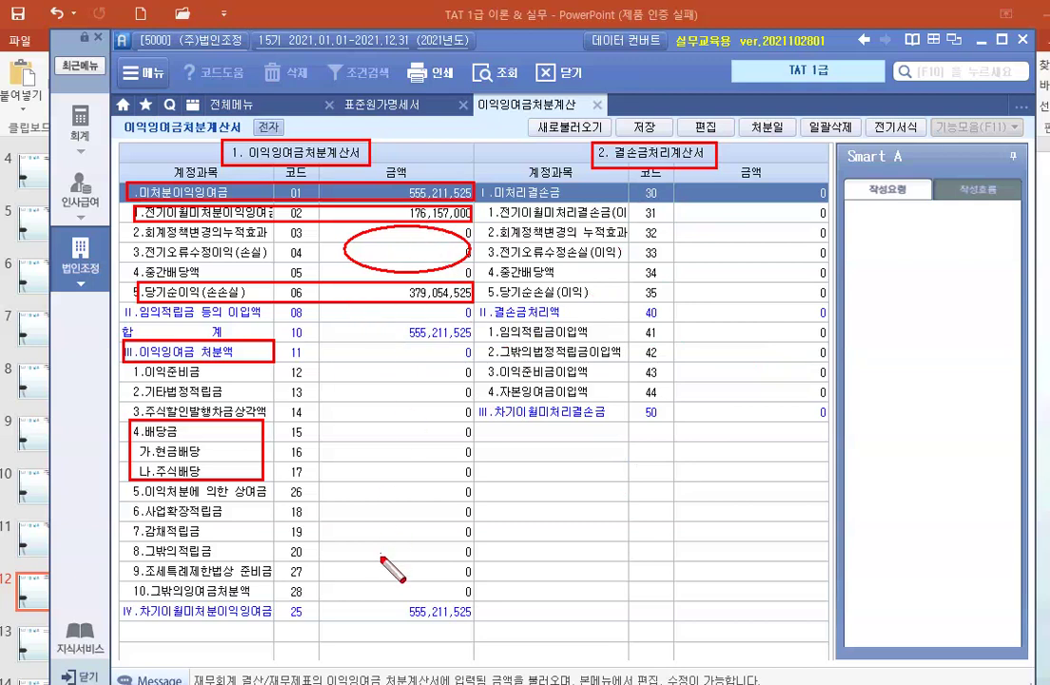
{"action": "left_click_drag", "start_coordinate": [383, 596], "coordinate": [475, 632]}
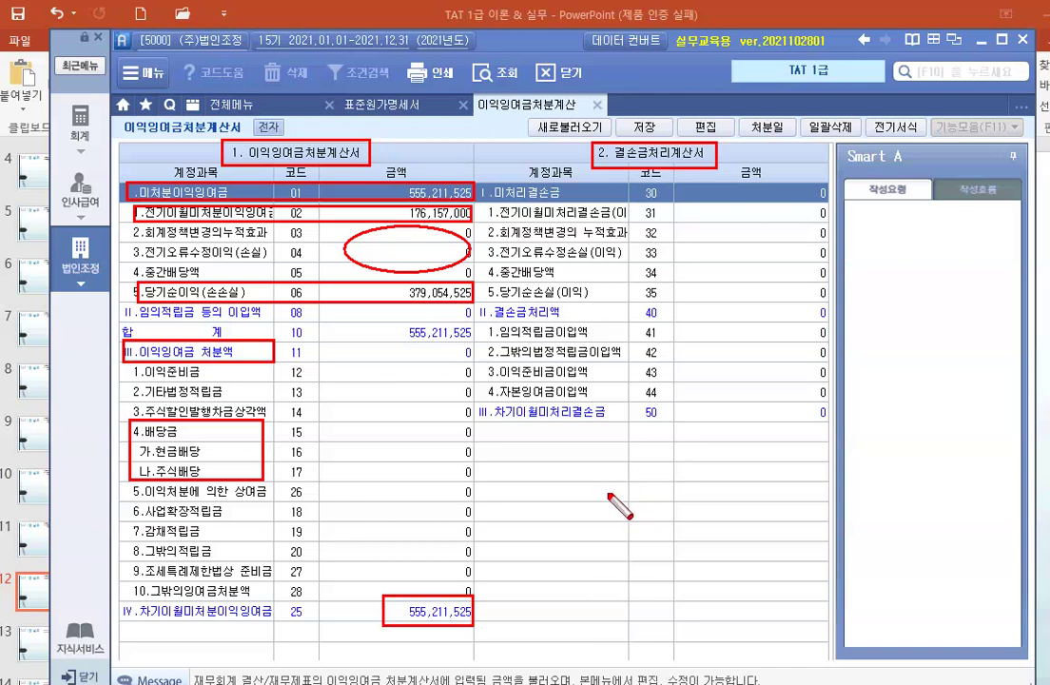
{"action": "key", "text": "Escape"}
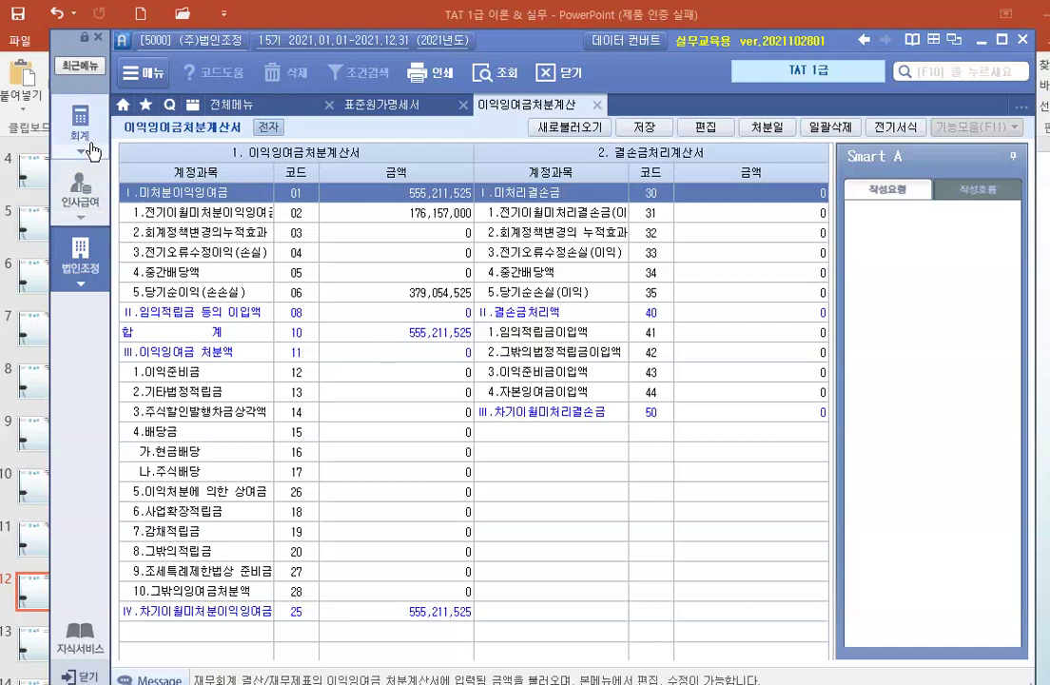
Switch to the PowerPoint presentation and paste a copy of slide 12 directly after it as slide 13.
{"action": "left_click", "coordinate": [74, 230]}
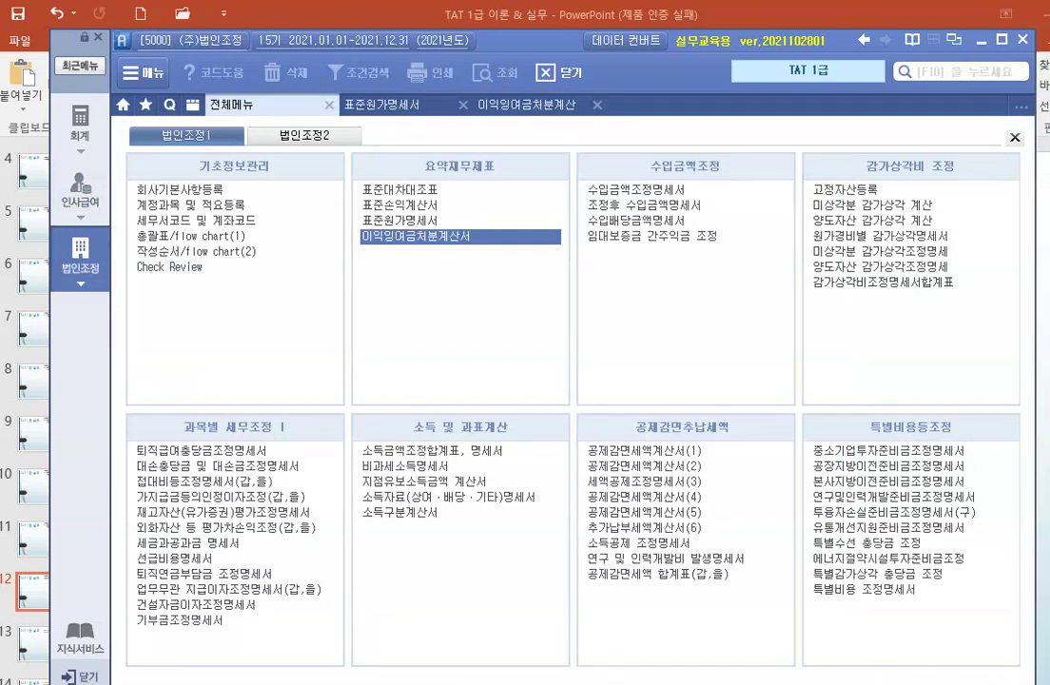
{"action": "left_click", "coordinate": [429, 672]}
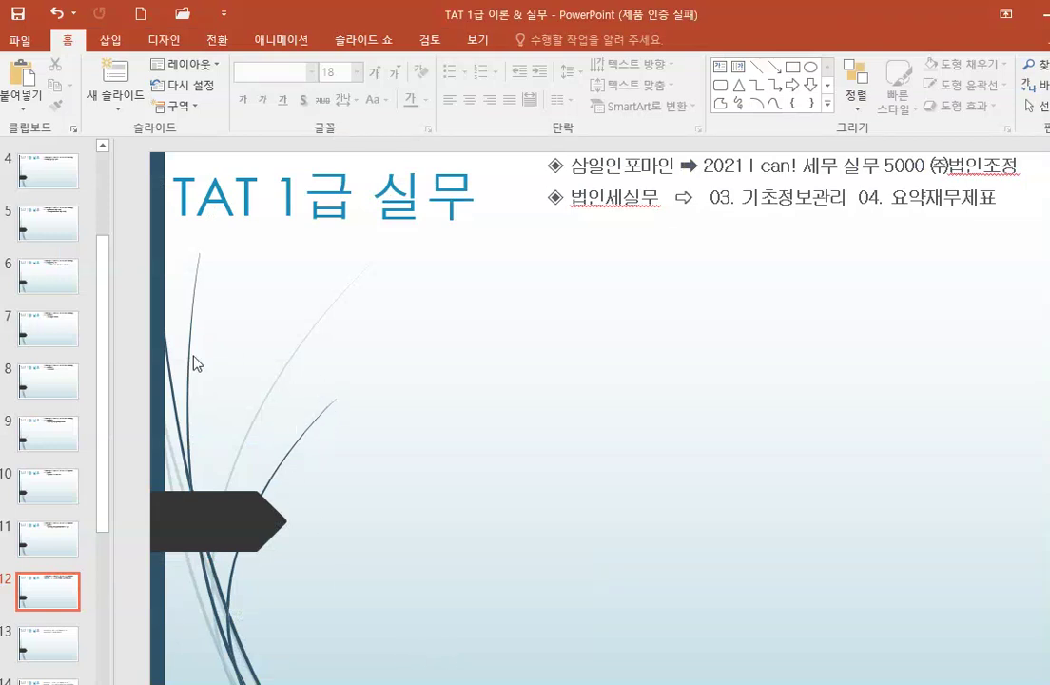
{"action": "right_click", "coordinate": [66, 597]}
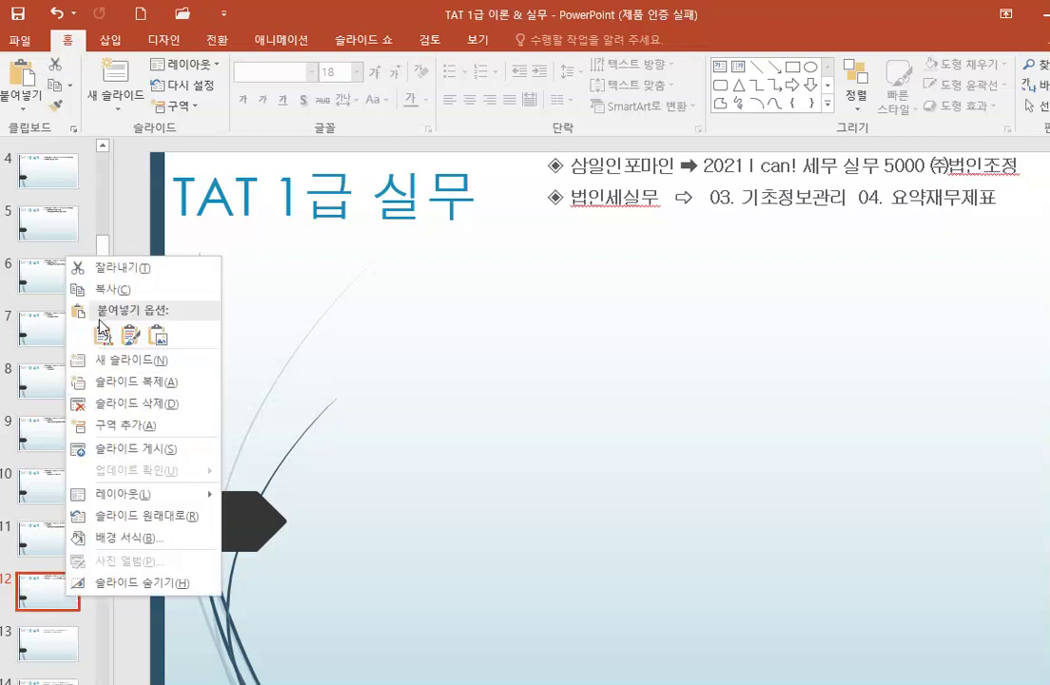
{"action": "left_click", "coordinate": [109, 291]}
{"action": "right_click", "coordinate": [46, 597]}
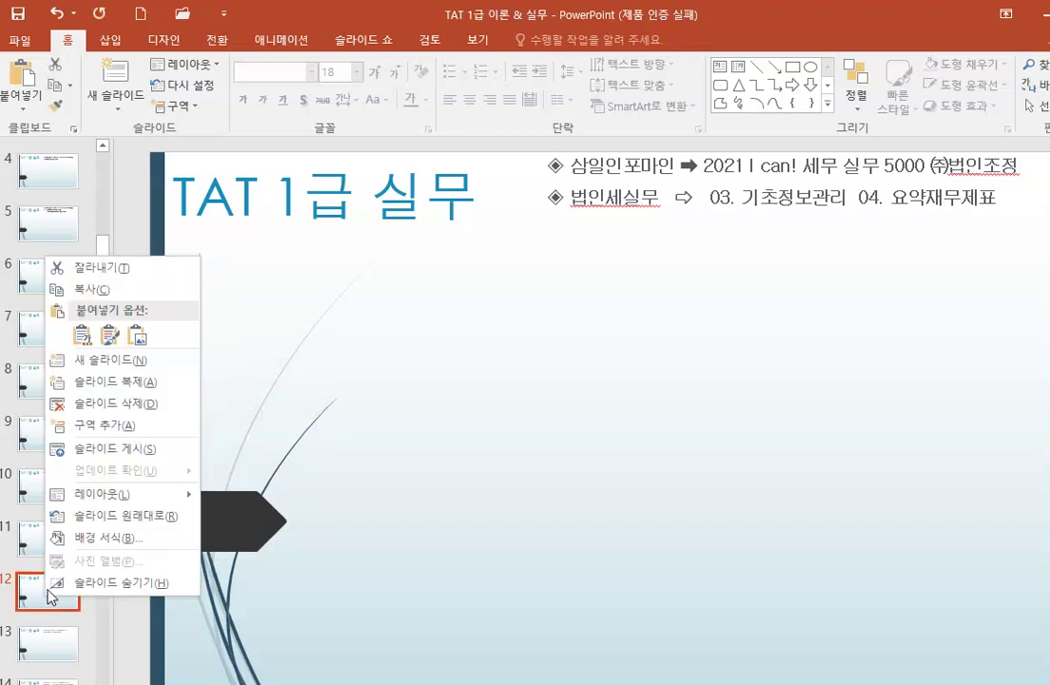
{"action": "left_click", "coordinate": [79, 333]}
{"action": "left_click", "coordinate": [31, 636]}
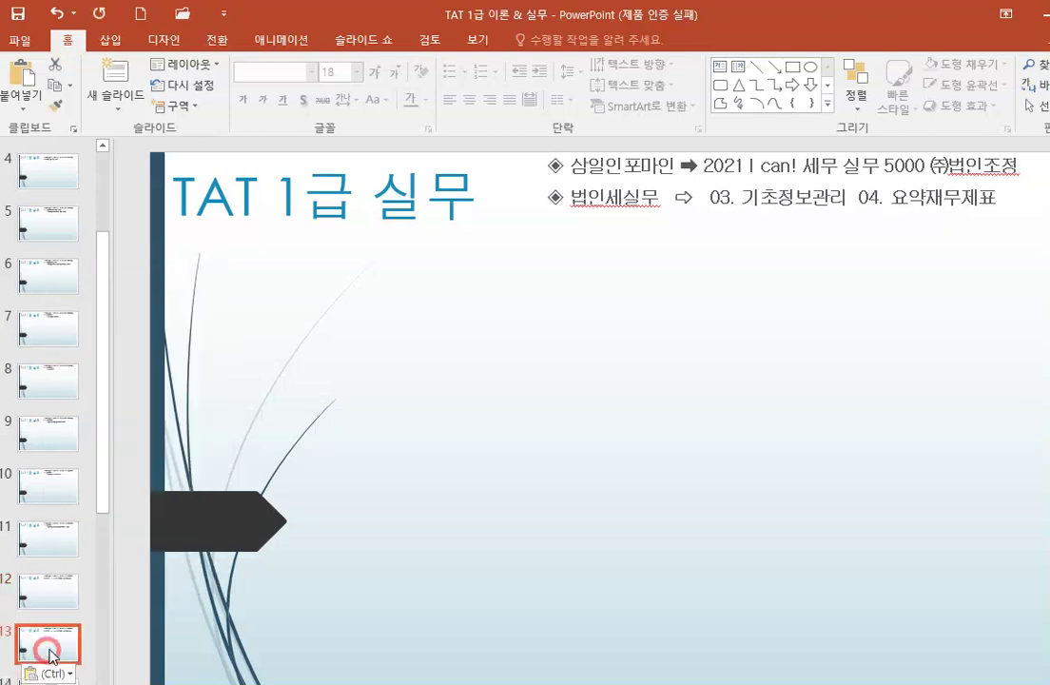
Set the first section number on the 법인세실무 line of slide 13 to 05.
{"action": "left_click", "coordinate": [722, 194]}
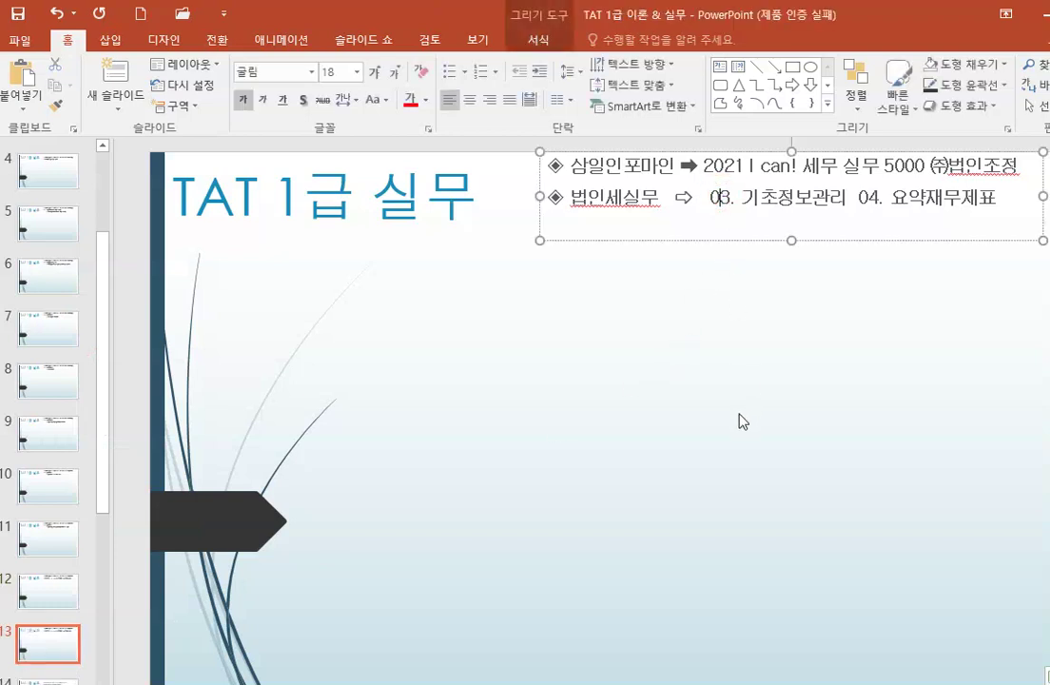
{"action": "key", "text": "shift+Right"}
{"action": "type", "text": "5"}
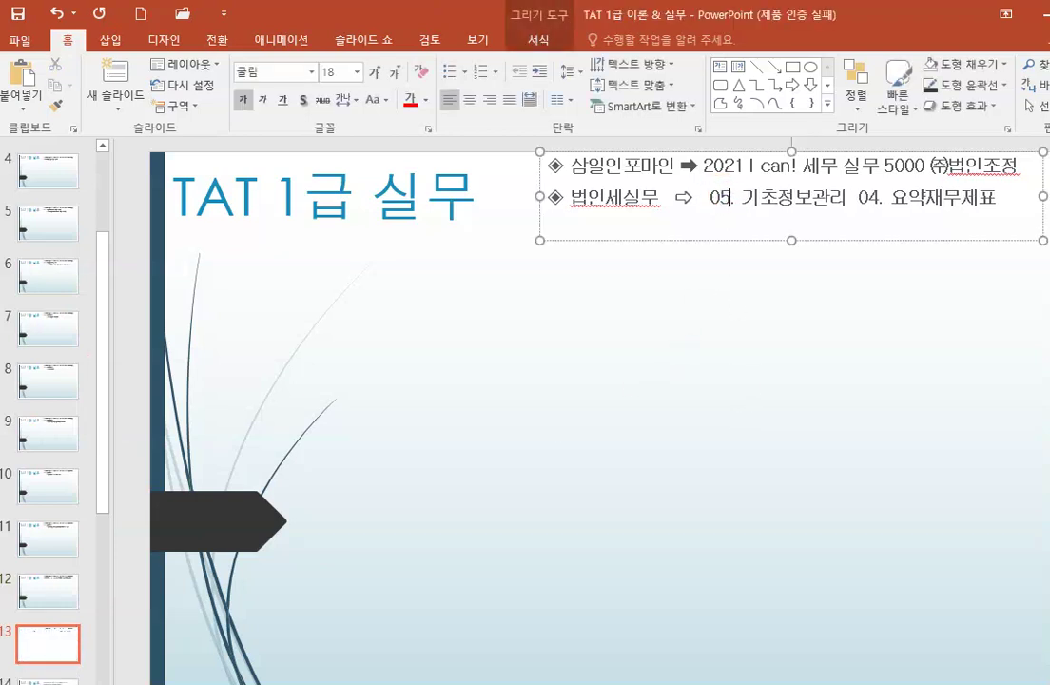
Replace all the text following "05." on the 법인세실무 line with the section title "수입금액조정".
{"action": "key", "text": "Right"}
{"action": "key", "text": "Right"}
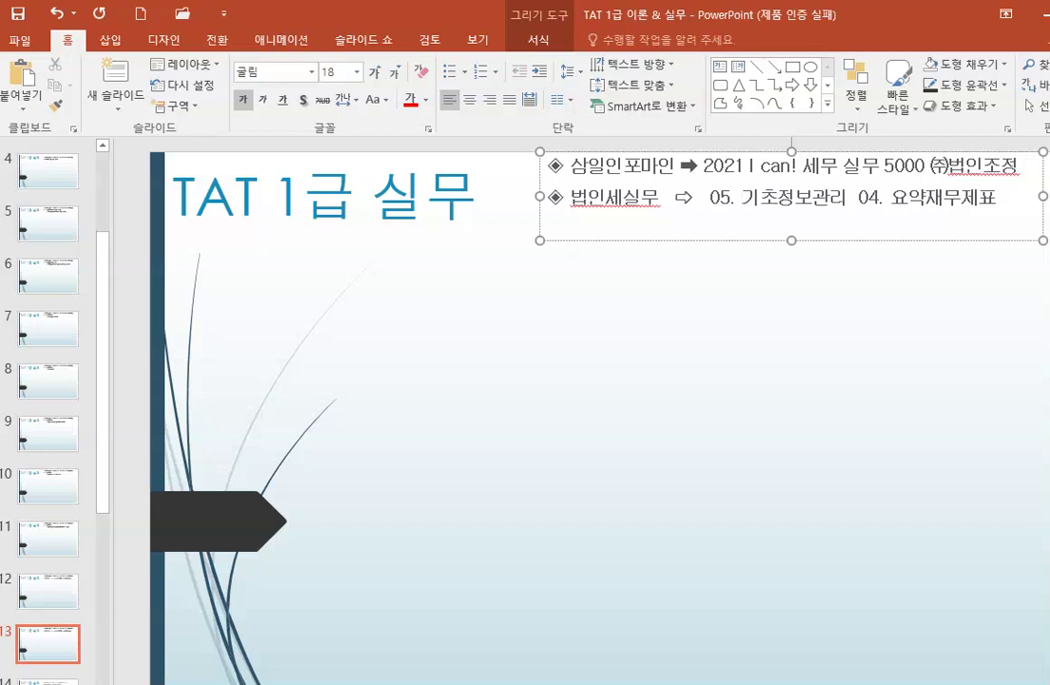
{"action": "key", "text": "Delete"}
{"action": "key", "text": "Delete"}
{"action": "key", "text": "Delete"}
{"action": "key", "text": "Delete"}
{"action": "key", "text": "Delete"}
{"action": "key", "text": "Delete"}
{"action": "key", "text": "Delete"}
{"action": "key", "text": "Delete"}
{"action": "key", "text": "Delete"}
{"action": "key", "text": "Delete"}
{"action": "key", "text": "Delete"}
{"action": "key", "text": "Delete"}
{"action": "key", "text": "Delete"}
{"action": "key", "text": "Delete"}
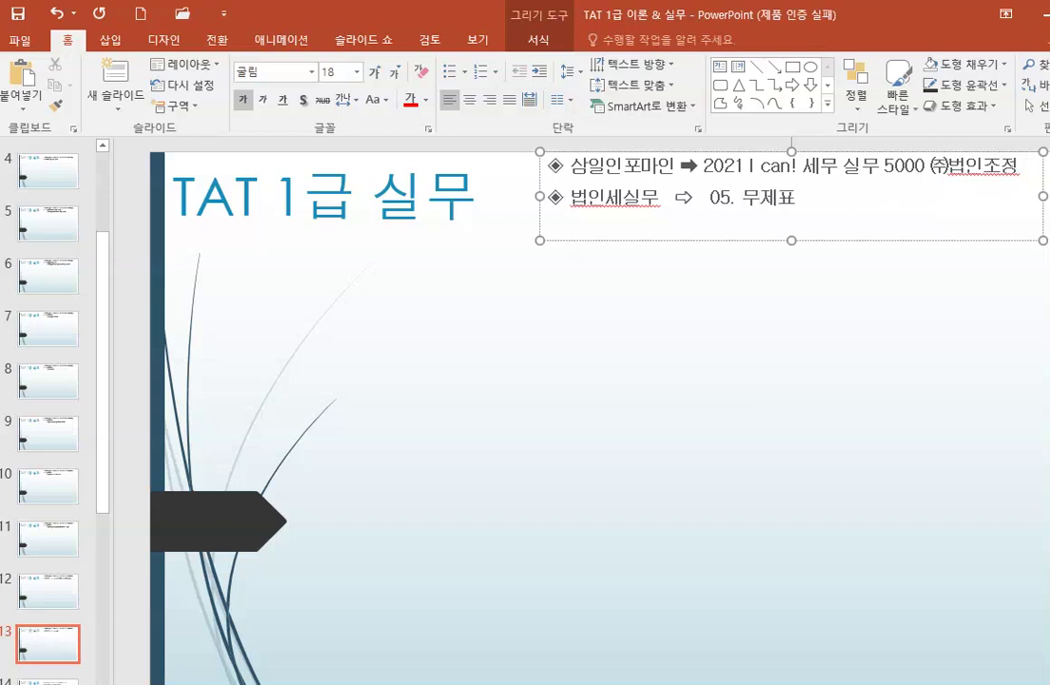
{"action": "type", "text": "수입그"}
{"action": "type", "text": "금액조"}
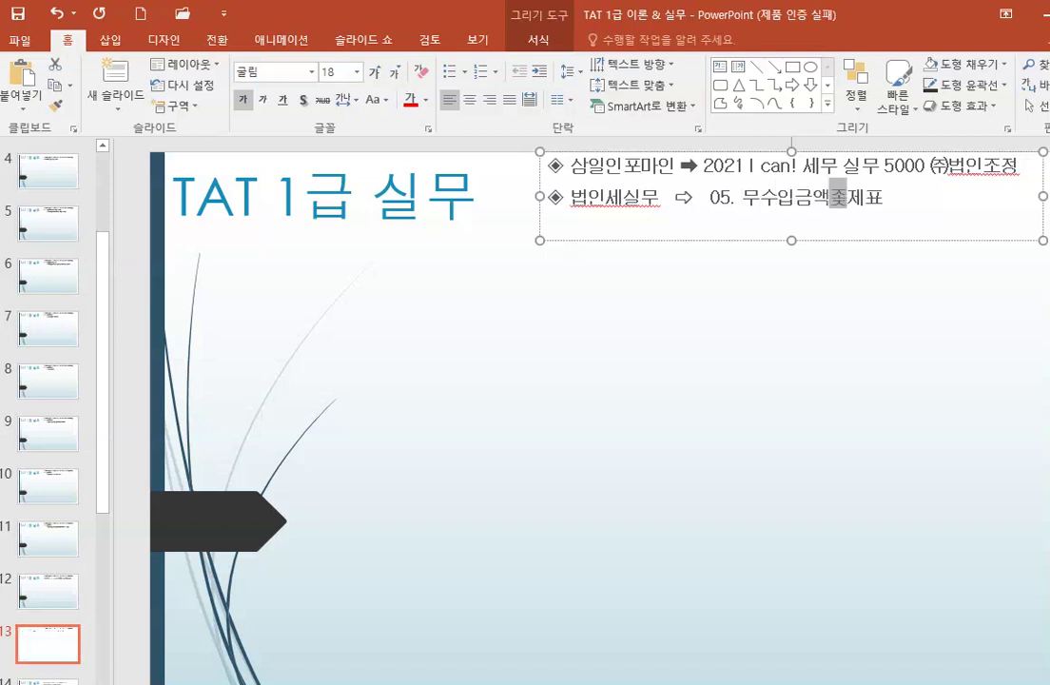
{"action": "type", "text": "정"}
{"action": "key", "text": "Delete"}
{"action": "key", "text": "Delete"}
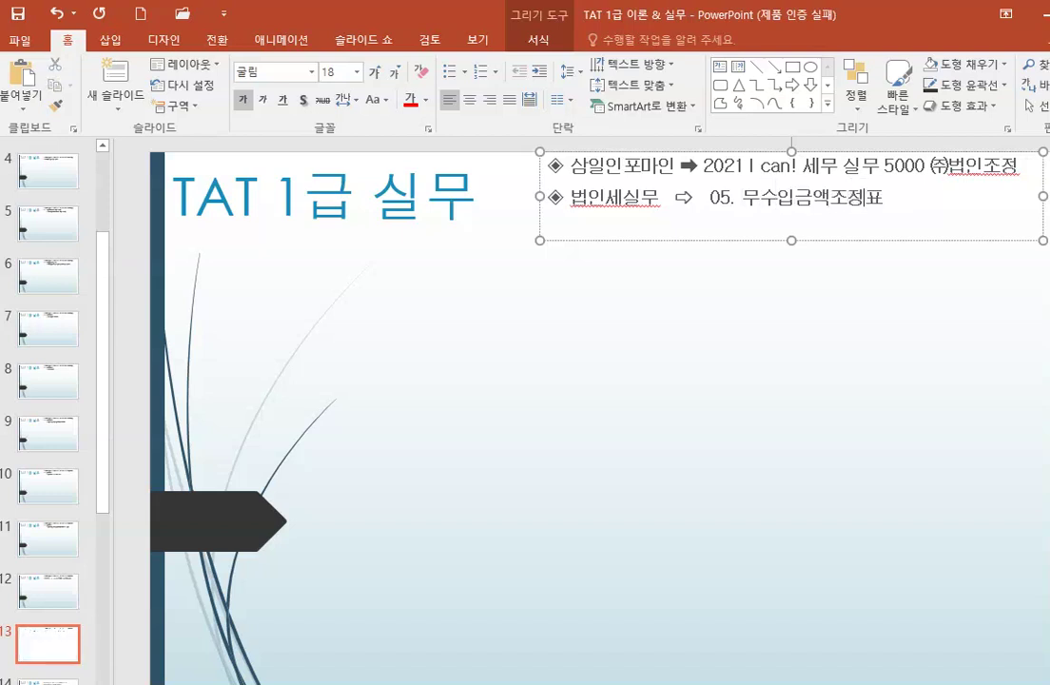
{"action": "key", "text": "Left"}
{"action": "key", "text": "Left"}
{"action": "key", "text": "Left"}
{"action": "key", "text": "Left"}
{"action": "key", "text": "Left"}
{"action": "key", "text": "Left"}
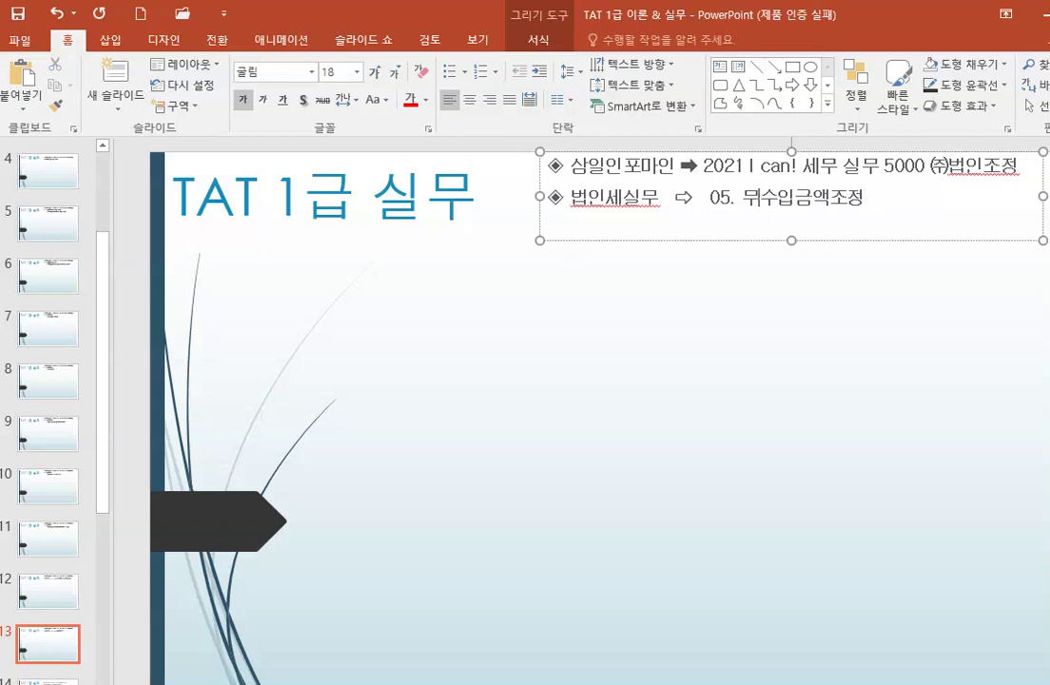
{"action": "key", "text": "BackSpace"}
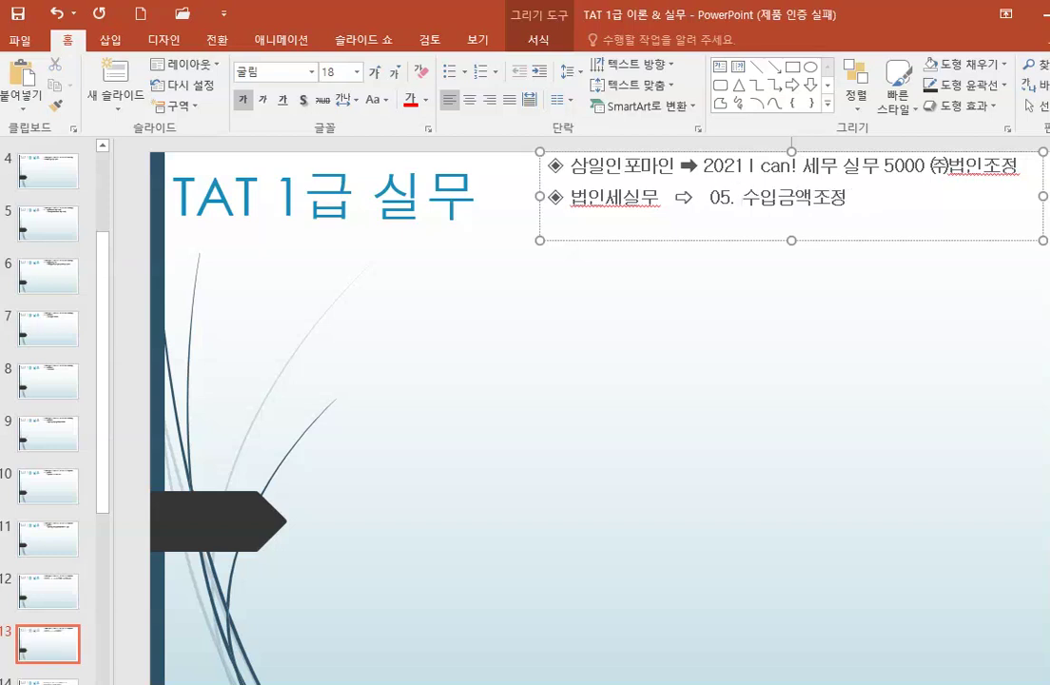
{"action": "left_click", "coordinate": [520, 360]}
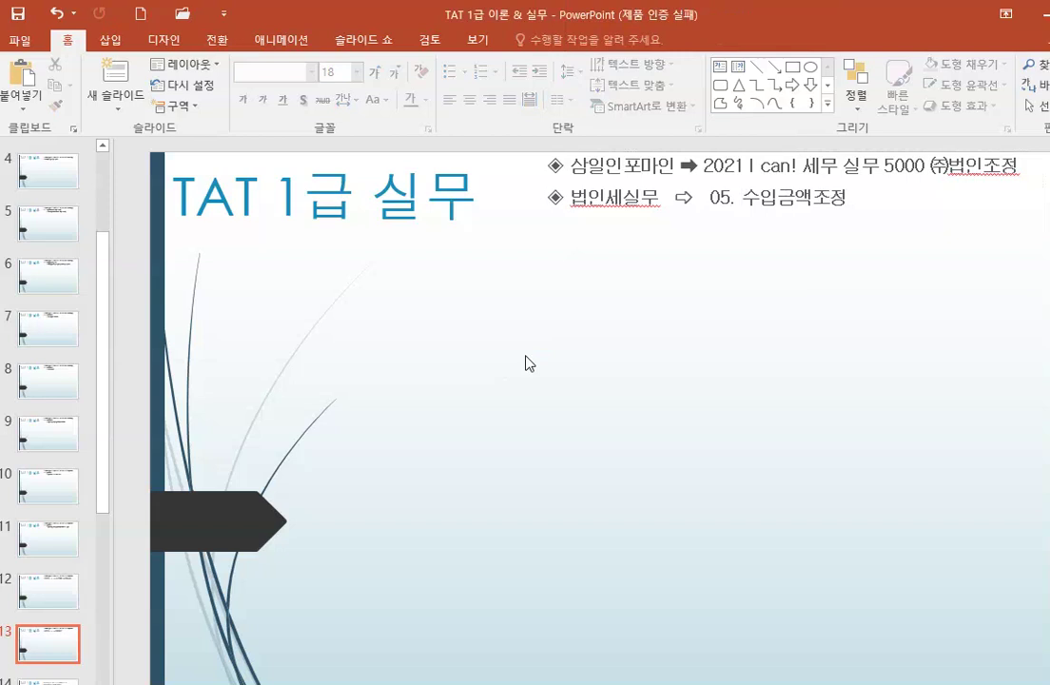